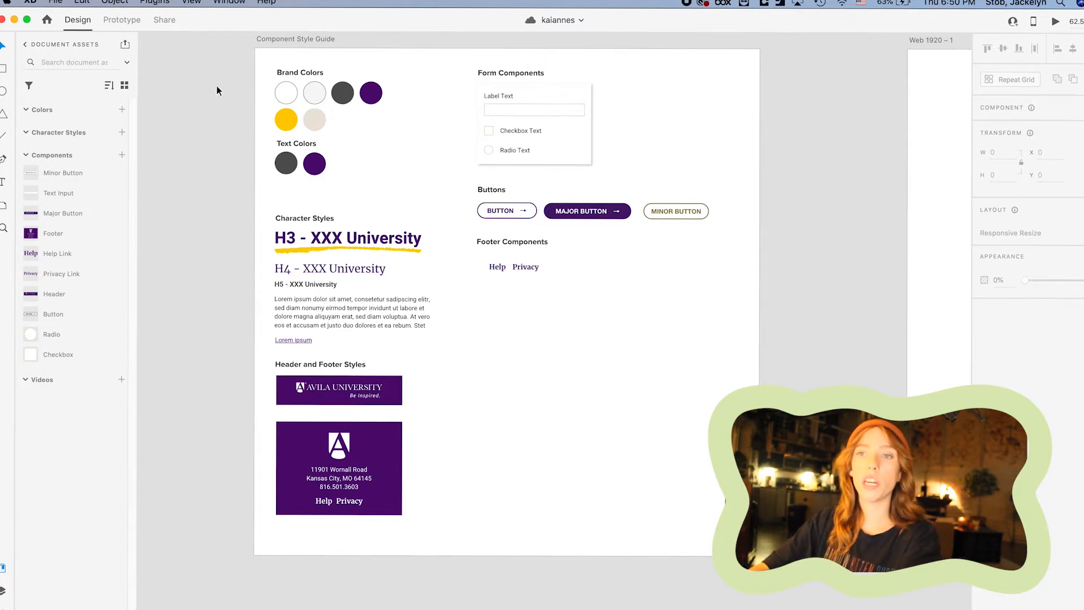
{"action": "left_click_drag", "start_coordinate": [268, 87], "coordinate": [398, 131]}
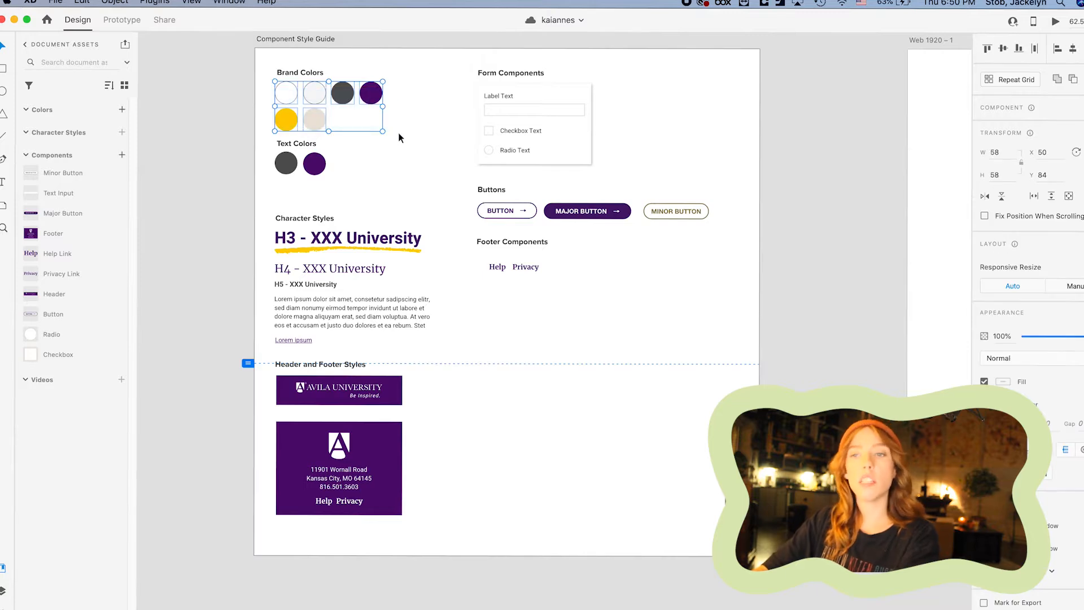
{"action": "left_click", "coordinate": [398, 131]}
{"action": "left_click_drag", "start_coordinate": [338, 176], "coordinate": [273, 153]}
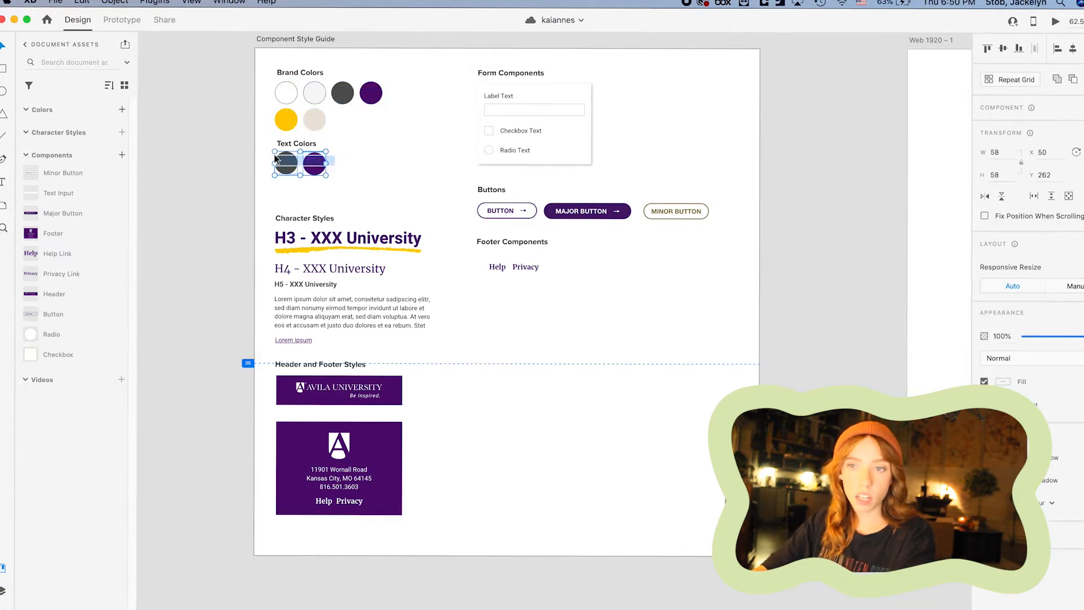
{"action": "left_click", "coordinate": [425, 181]}
{"action": "left_click_drag", "start_coordinate": [257, 226], "coordinate": [410, 255]}
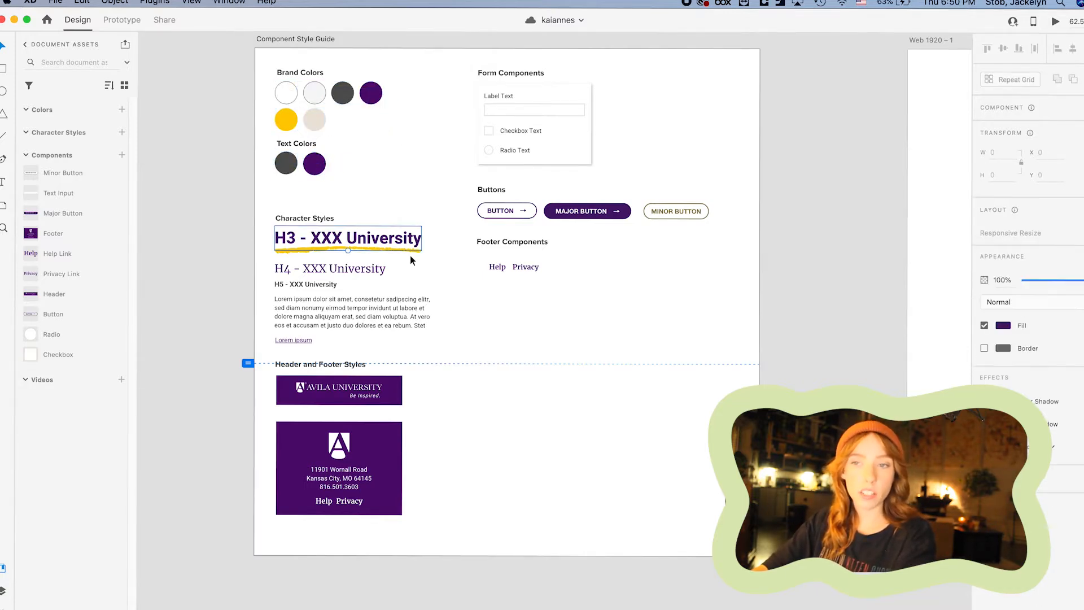
{"action": "left_click", "coordinate": [478, 263]}
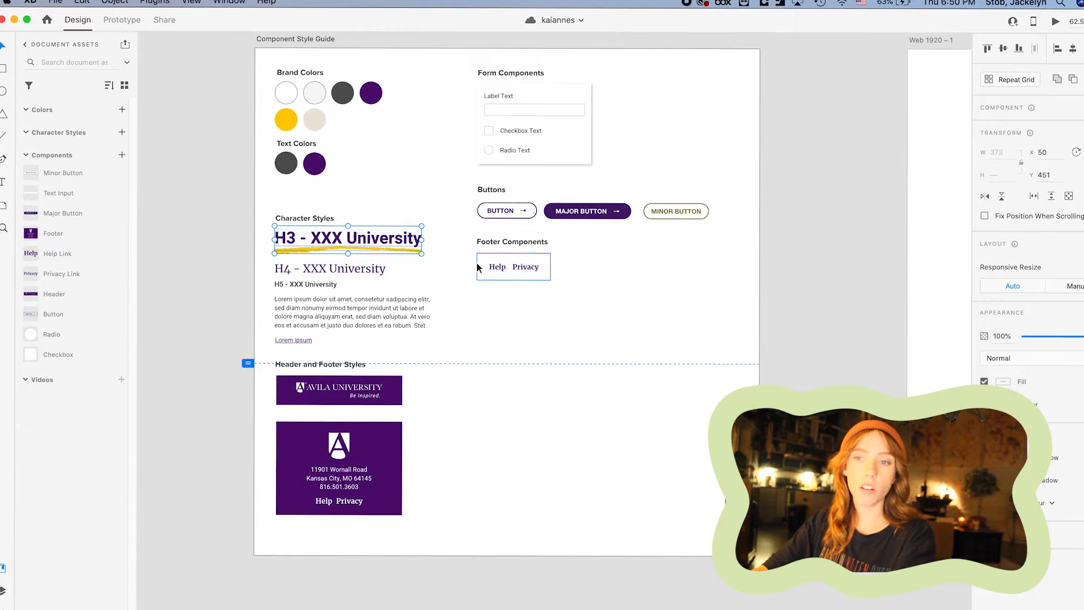
{"action": "left_click", "coordinate": [310, 294]}
{"action": "left_click", "coordinate": [296, 337]}
{"action": "scroll", "coordinate": [296, 338], "scroll_direction": "up", "scroll_amount": 3}
{"action": "scroll", "coordinate": [304, 341], "scroll_direction": "down", "scroll_amount": 3}
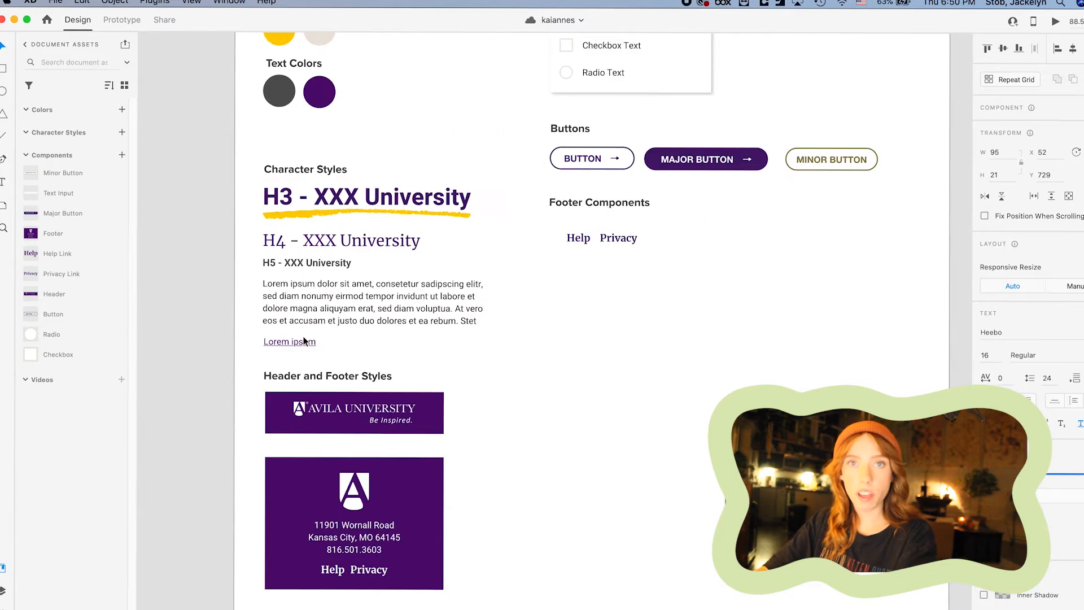
{"action": "left_click", "coordinate": [525, 358]}
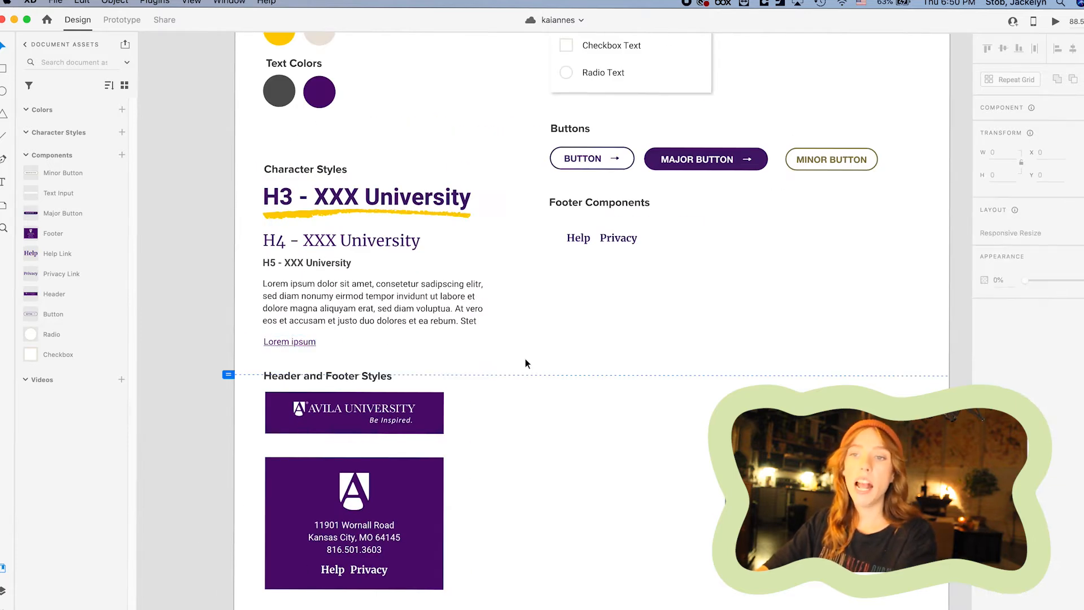
{"action": "scroll", "coordinate": [525, 358], "scroll_direction": "down", "scroll_amount": 3}
{"action": "left_click", "coordinate": [376, 337]}
{"action": "left_click", "coordinate": [398, 477]}
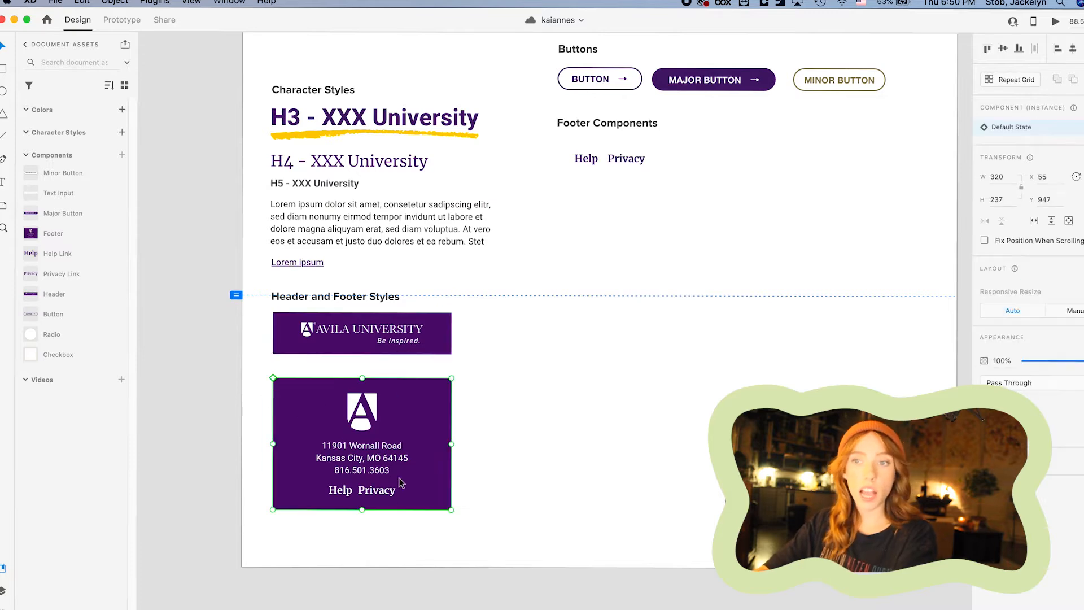
{"action": "scroll", "coordinate": [399, 478], "scroll_direction": "down", "scroll_amount": 3}
{"action": "scroll", "coordinate": [398, 478], "scroll_direction": "right", "scroll_amount": 4}
{"action": "scroll", "coordinate": [337, 264], "scroll_direction": "up", "scroll_amount": 2}
{"action": "scroll", "coordinate": [337, 263], "scroll_direction": "left", "scroll_amount": 4}
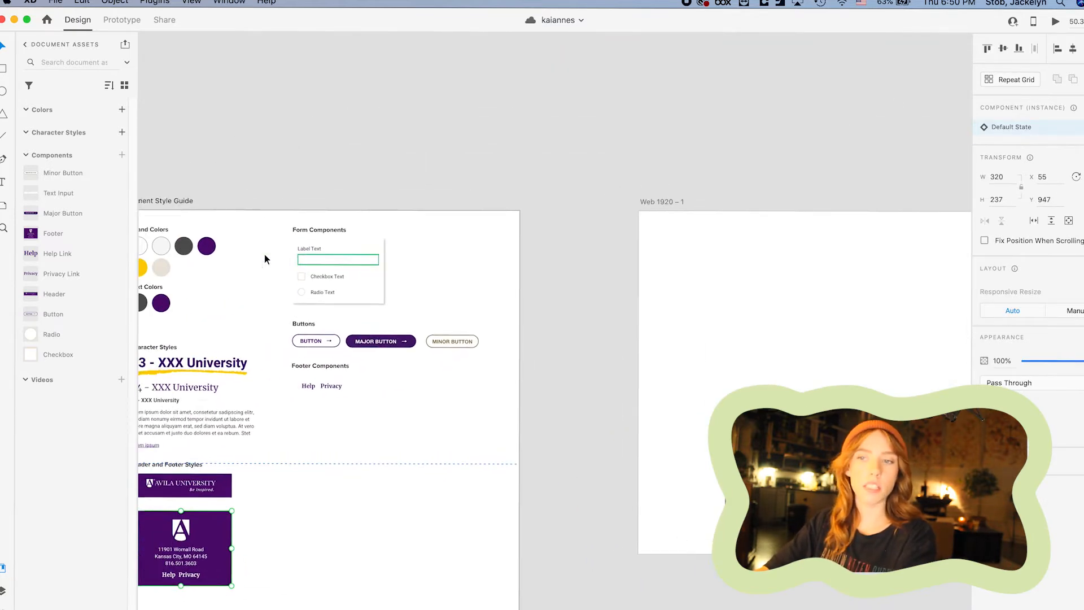
{"action": "left_click_drag", "start_coordinate": [401, 427], "coordinate": [351, 408]}
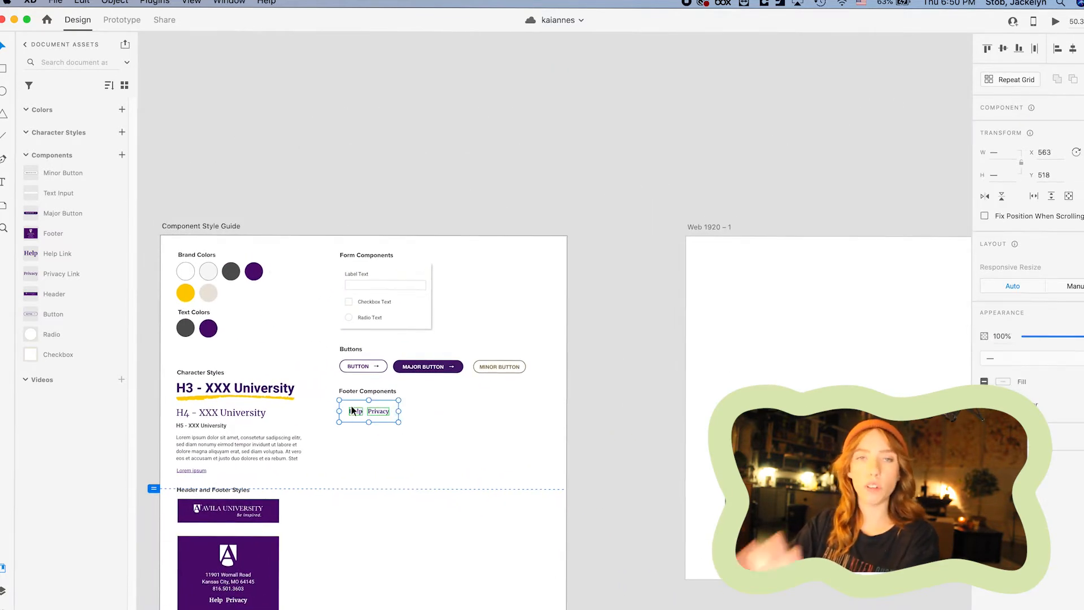
{"action": "left_click", "coordinate": [441, 412]}
{"action": "scroll", "coordinate": [442, 412], "scroll_direction": "left", "scroll_amount": 6}
{"action": "scroll", "coordinate": [442, 412], "scroll_direction": "down", "scroll_amount": 2}
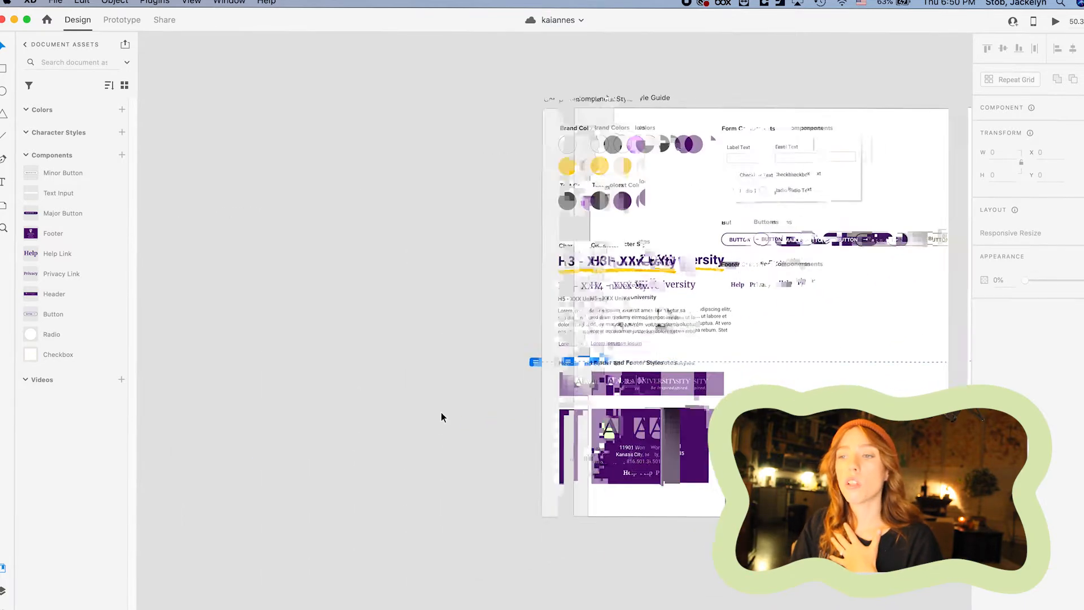
{"action": "scroll", "coordinate": [440, 414], "scroll_direction": "up", "scroll_amount": 5}
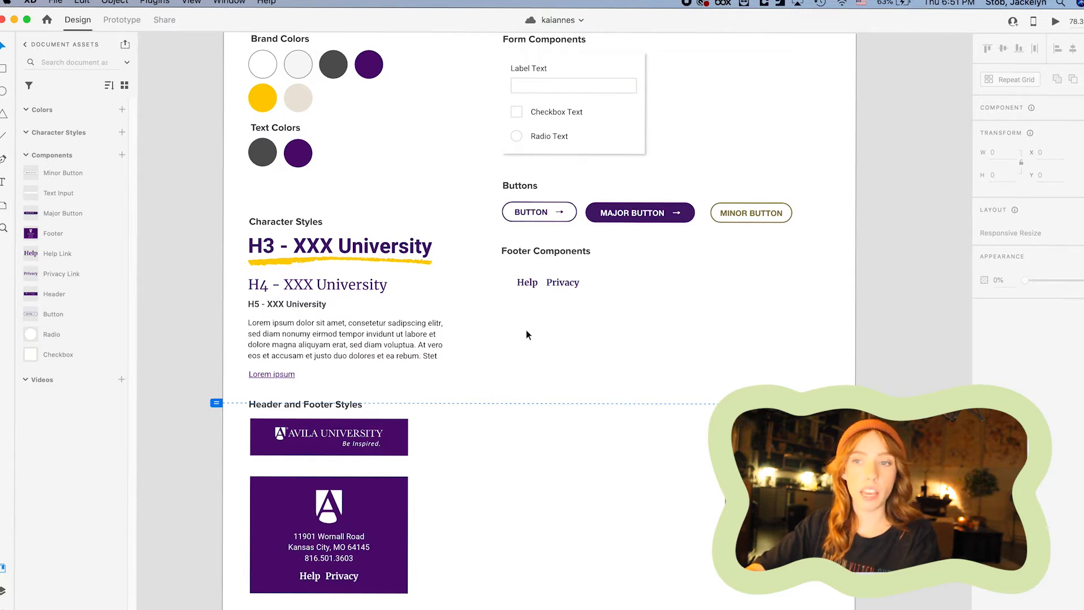
{"action": "double_click", "coordinate": [401, 253]}
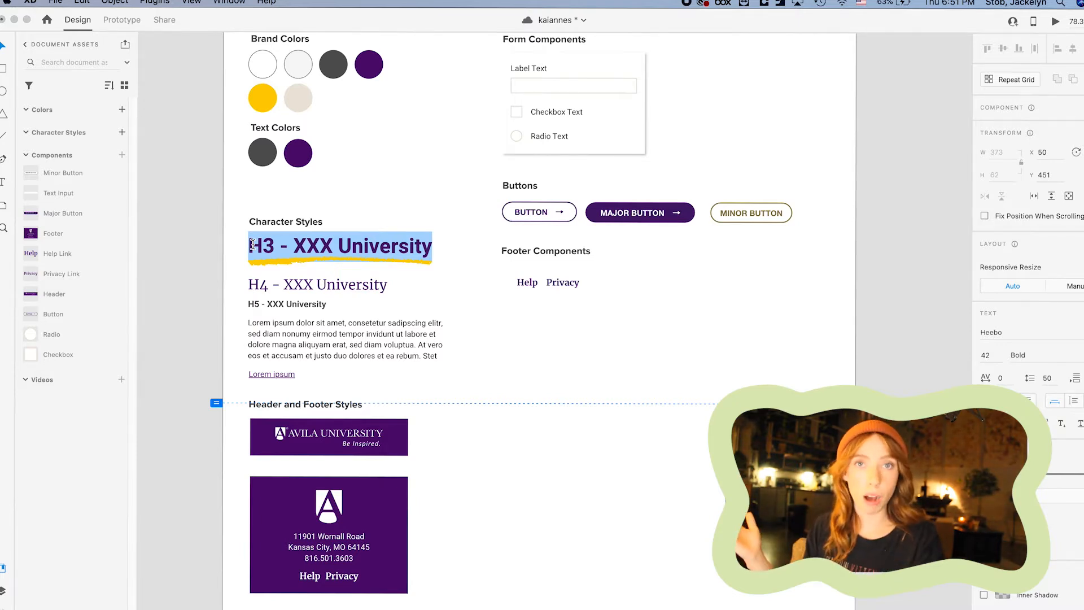
{"action": "left_click", "coordinate": [215, 448]}
{"action": "left_click", "coordinate": [310, 446]}
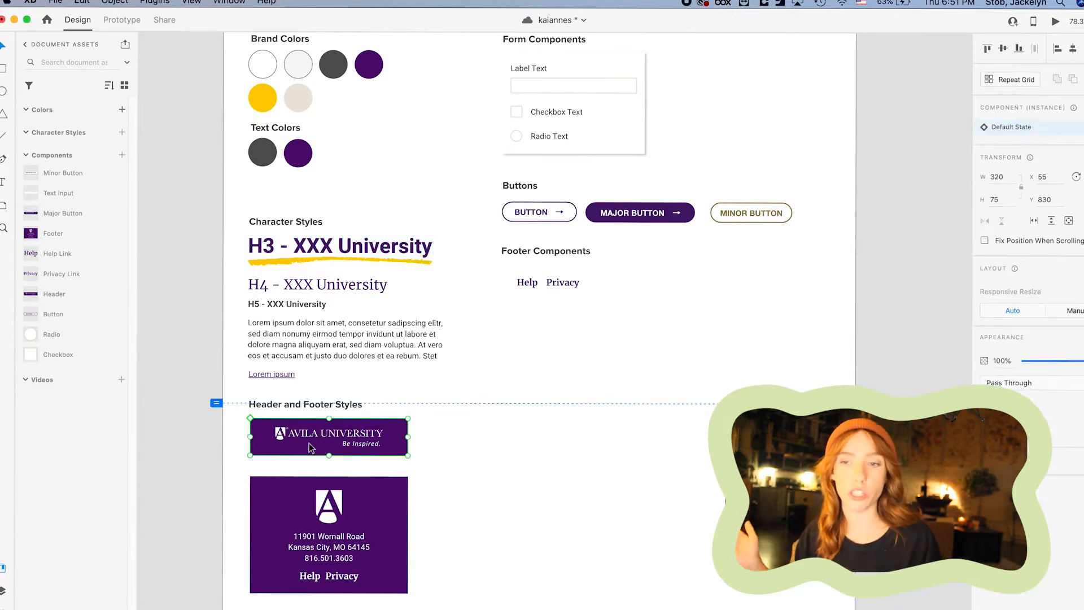
{"action": "double_click", "coordinate": [314, 434]}
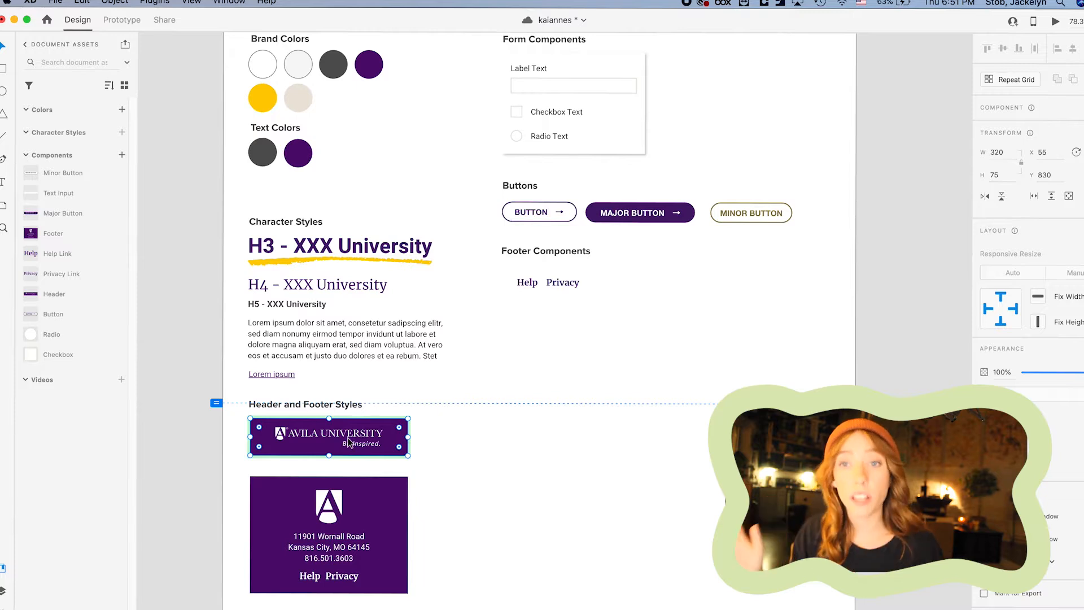
{"action": "left_click", "coordinate": [418, 435]}
{"action": "left_click", "coordinate": [357, 445]}
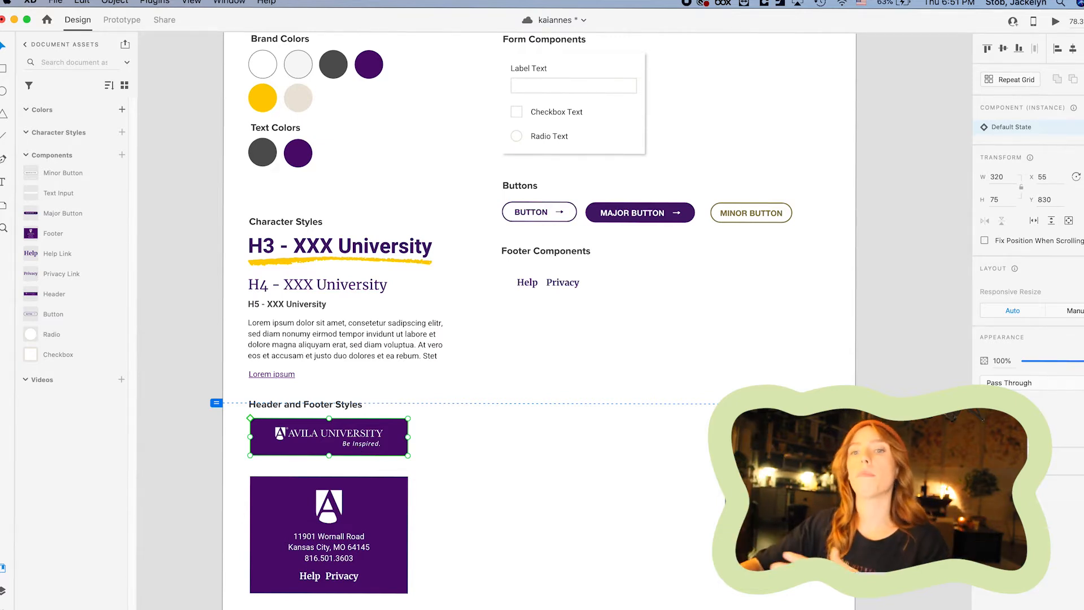
{"action": "left_click", "coordinate": [5, 184]}
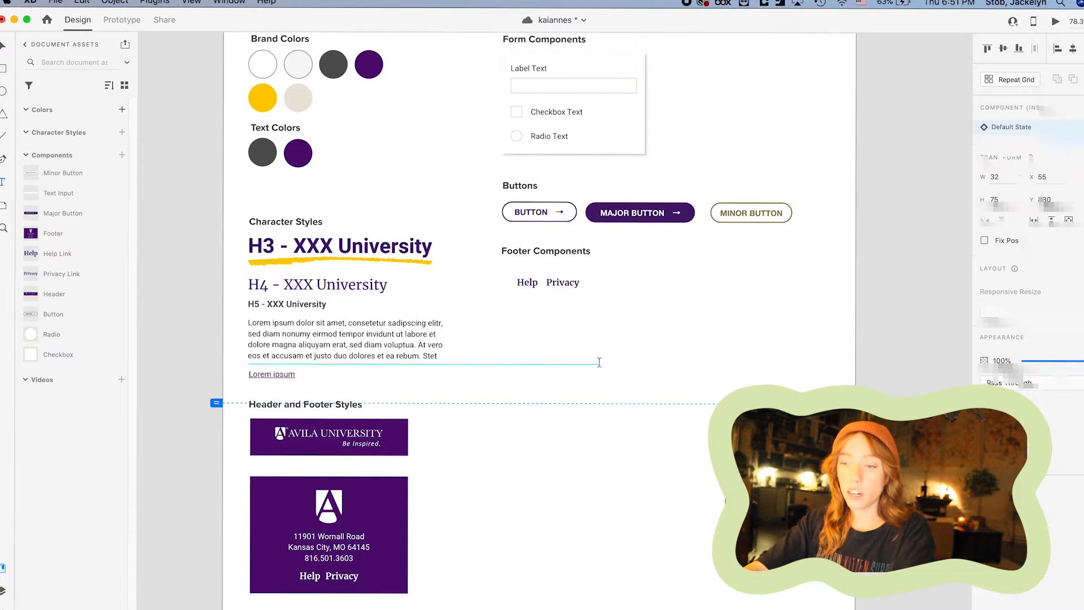
Type the heading 'H1 - Kai Anne's Hot Sauce' beside the body text.
{"action": "left_click", "coordinate": [599, 367]}
{"action": "type", "text": "H6"}
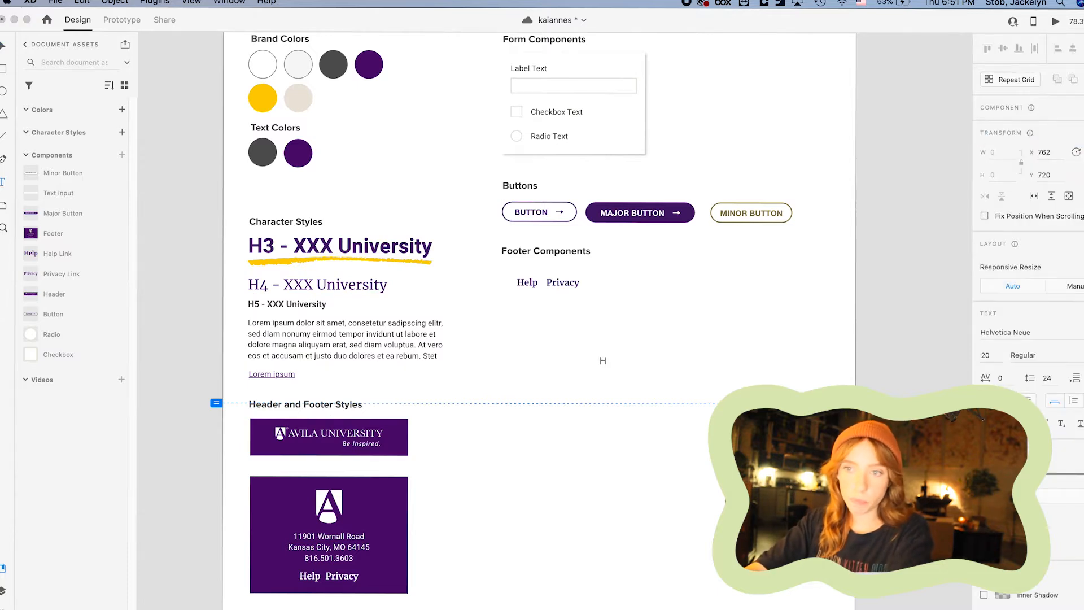
{"action": "key", "text": "BackSpace"}
{"action": "type", "text": "1 -"}
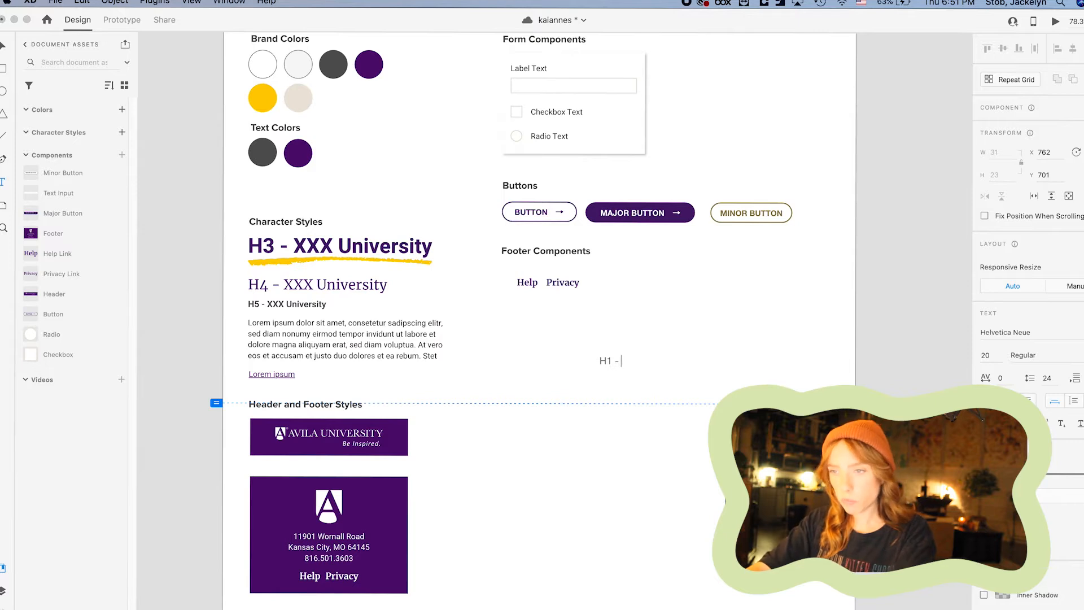
{"action": "type", "text": " Kai Anne's "}
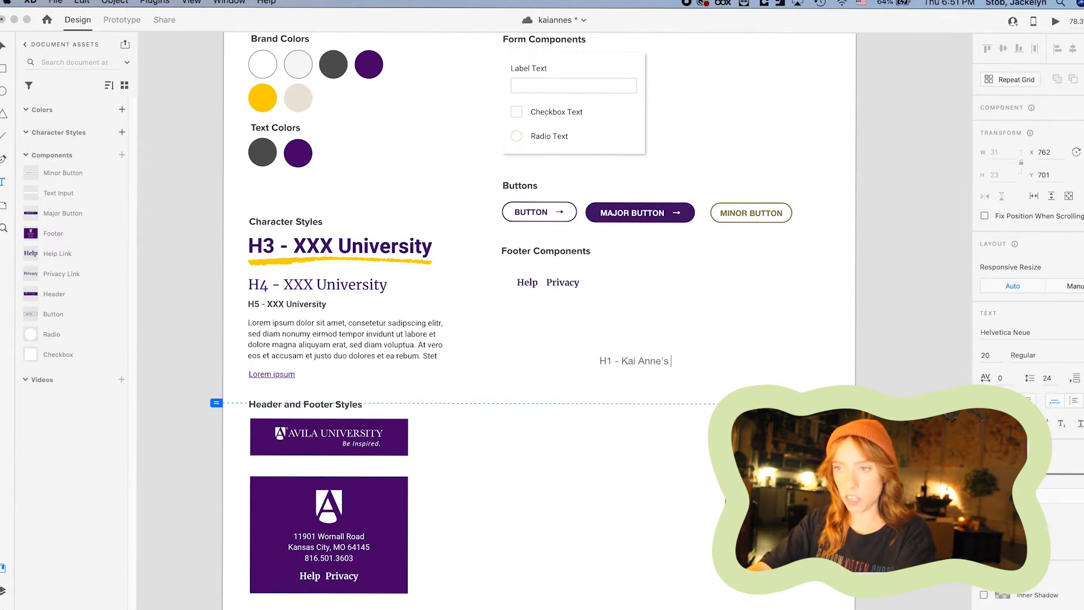
{"action": "type", "text": "Hot"}
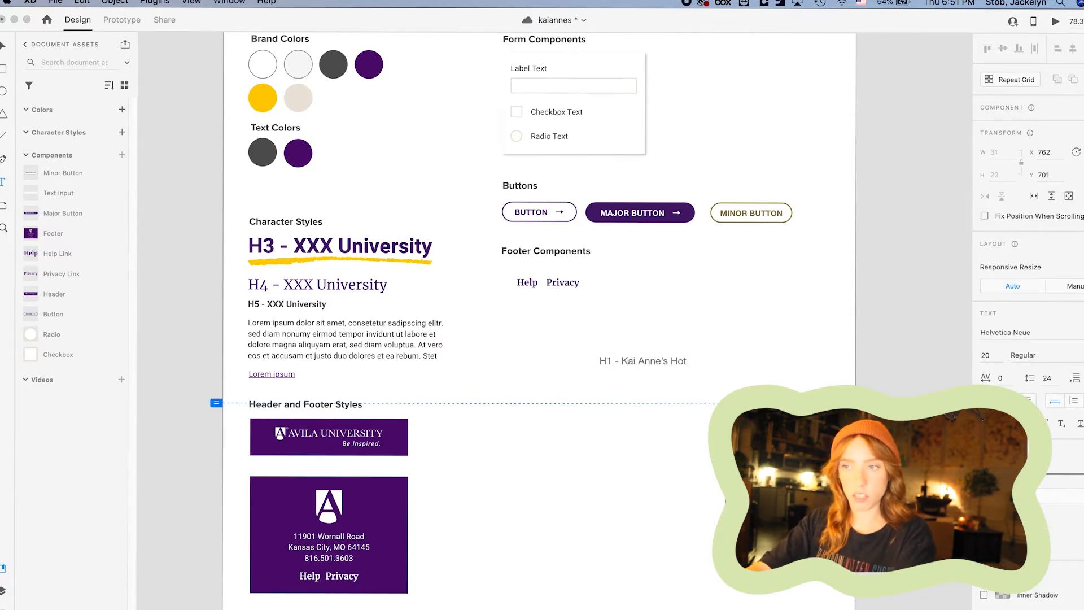
{"action": "type", "text": " Sauce"}
{"action": "key", "text": "Escape"}
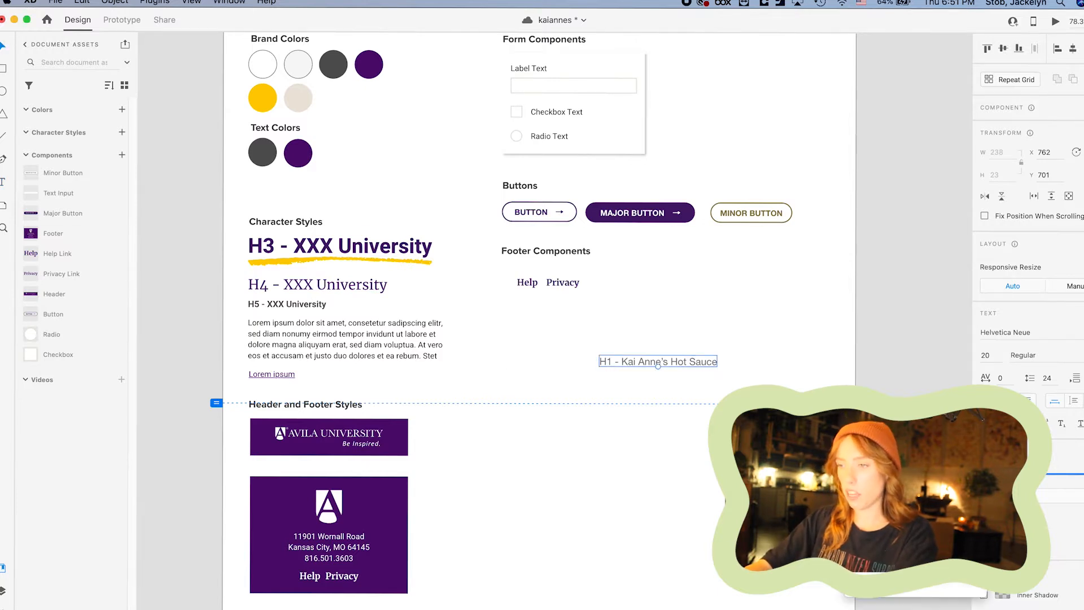
Colour the heading red (#FF0000) and enlarge it to about 45 pt.
{"action": "left_click", "coordinate": [1001, 517]}
{"action": "left_click_drag", "start_coordinate": [950, 465], "coordinate": [950, 445]}
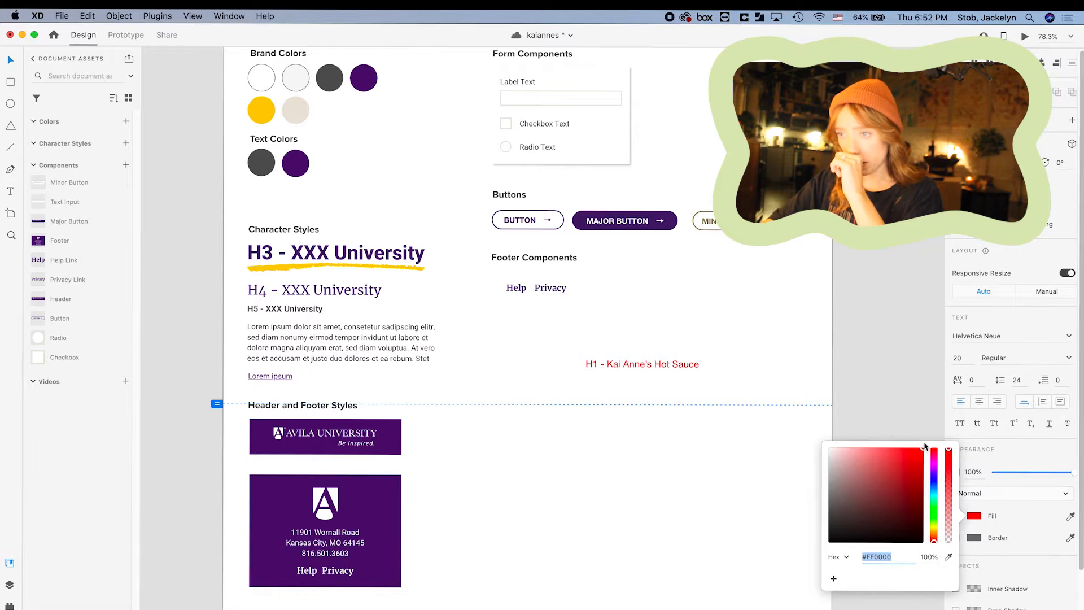
{"action": "left_click", "coordinate": [783, 360]}
{"action": "left_click", "coordinate": [656, 366]}
{"action": "left_click_drag", "start_coordinate": [642, 370], "coordinate": [649, 382]}
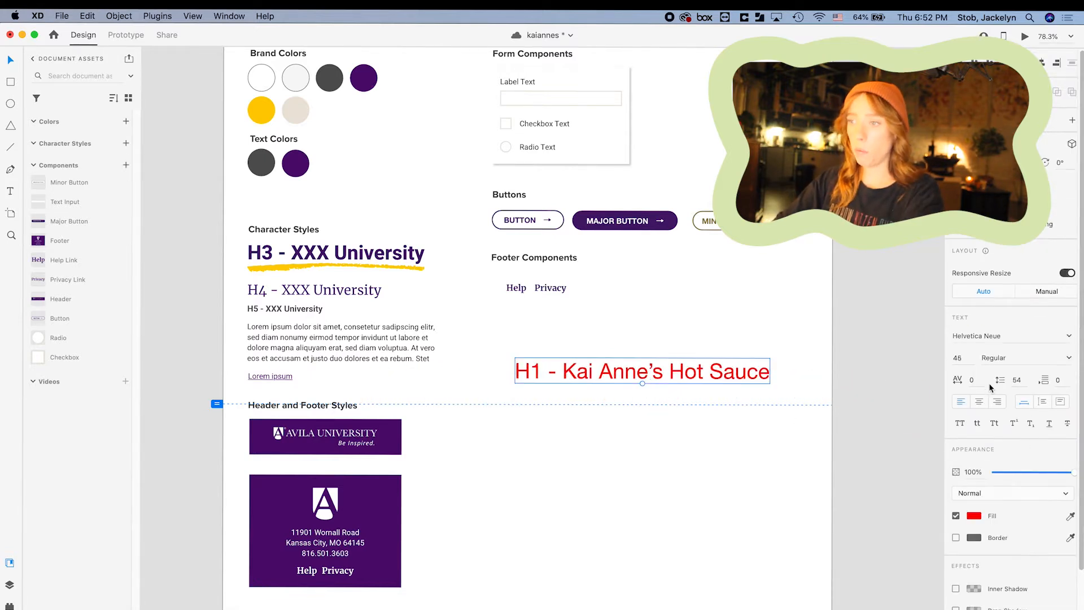
Change the heading's font weight to Bold, leaving the heading selected.
{"action": "left_click", "coordinate": [1029, 358]}
{"action": "double_click", "coordinate": [1029, 358]}
{"action": "type", "text": "Bold"}
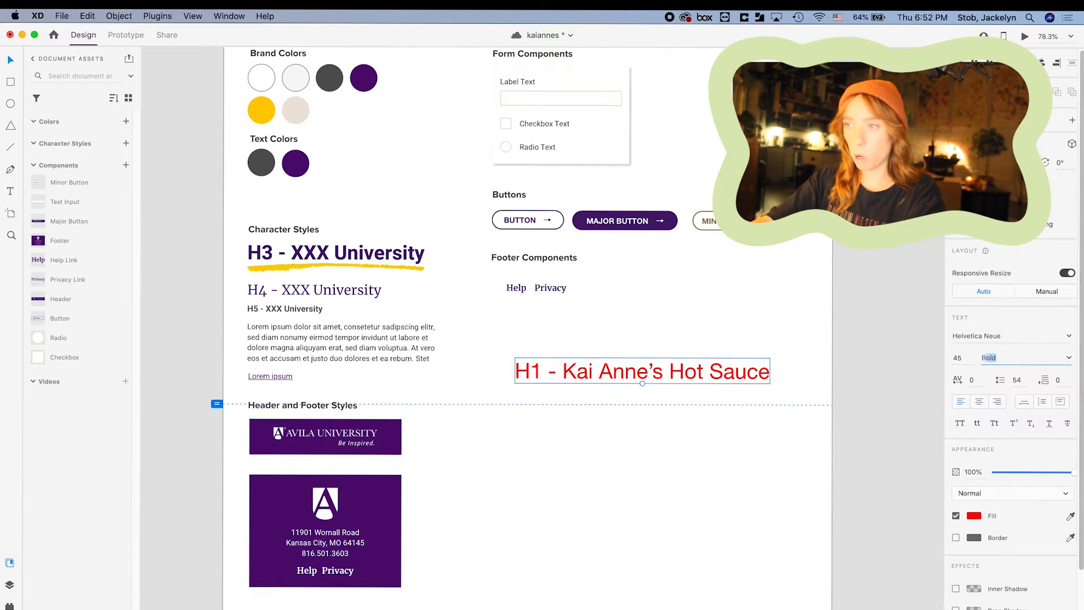
{"action": "key", "text": "Return"}
{"action": "left_click", "coordinate": [653, 328]}
{"action": "scroll", "coordinate": [638, 346], "scroll_direction": "right", "scroll_amount": 1}
{"action": "left_click", "coordinate": [597, 377]}
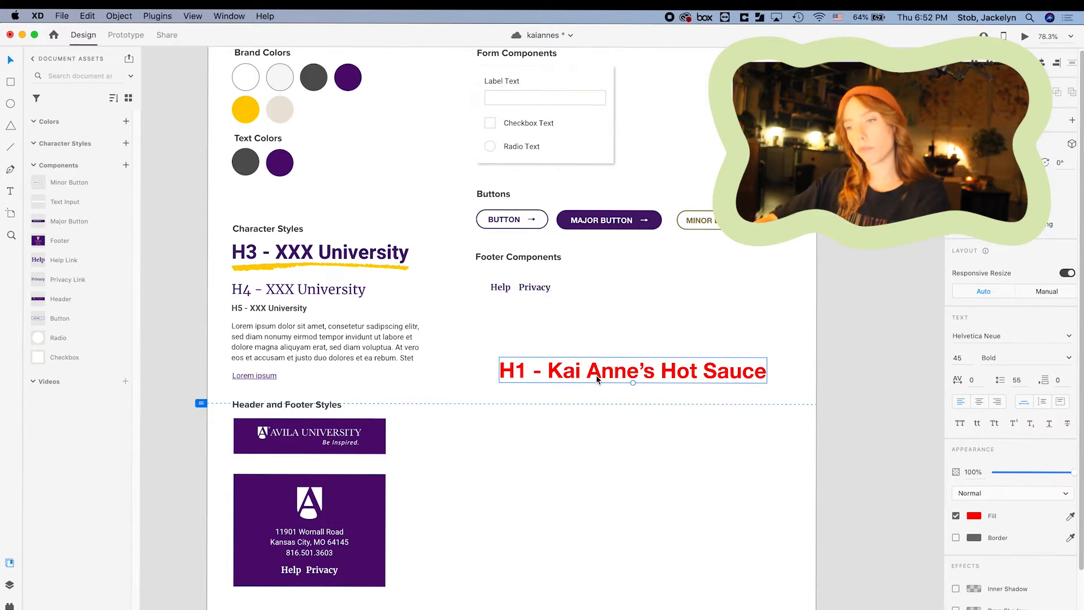
{"action": "key", "text": "Escape"}
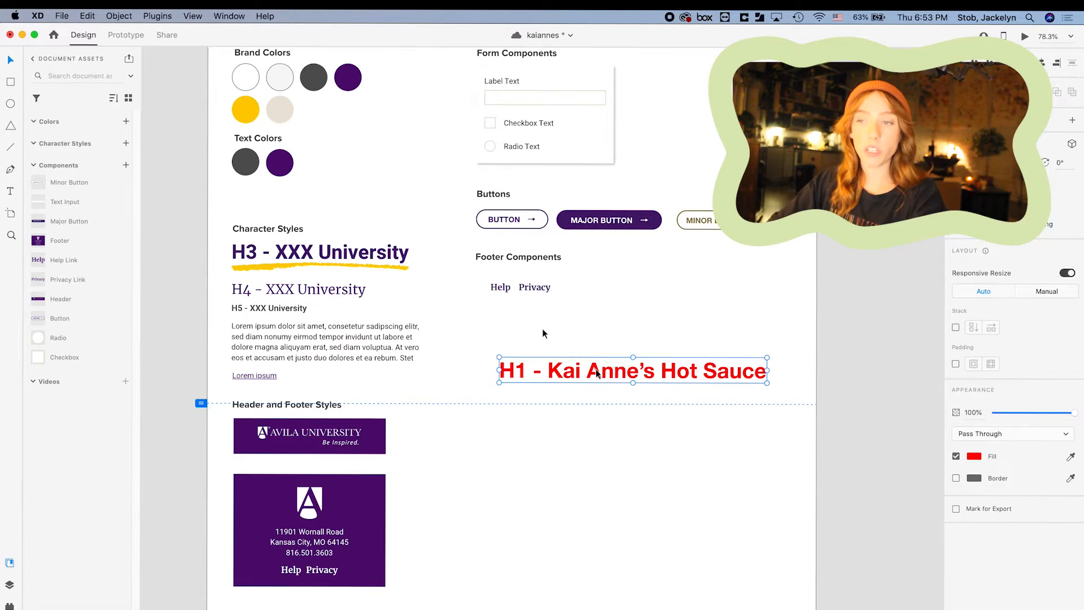
Add a character style from the red heading and name it 'H1 - 45pt'.
{"action": "left_click", "coordinate": [126, 143]}
{"action": "double_click", "coordinate": [82, 162]}
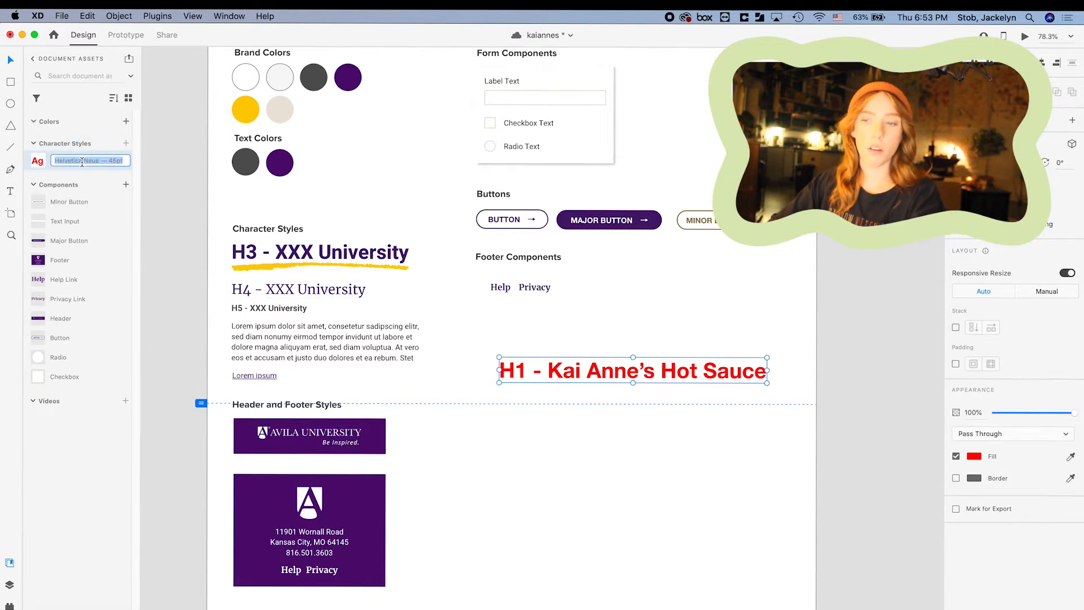
{"action": "type", "text": "H1 - 45pt"}
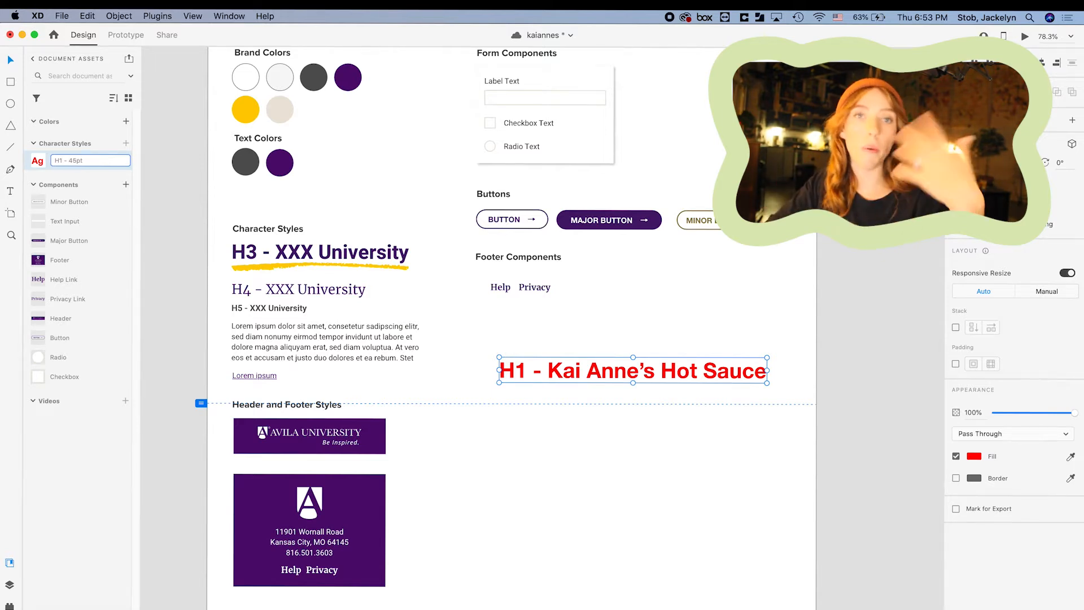
{"action": "key", "text": "Return"}
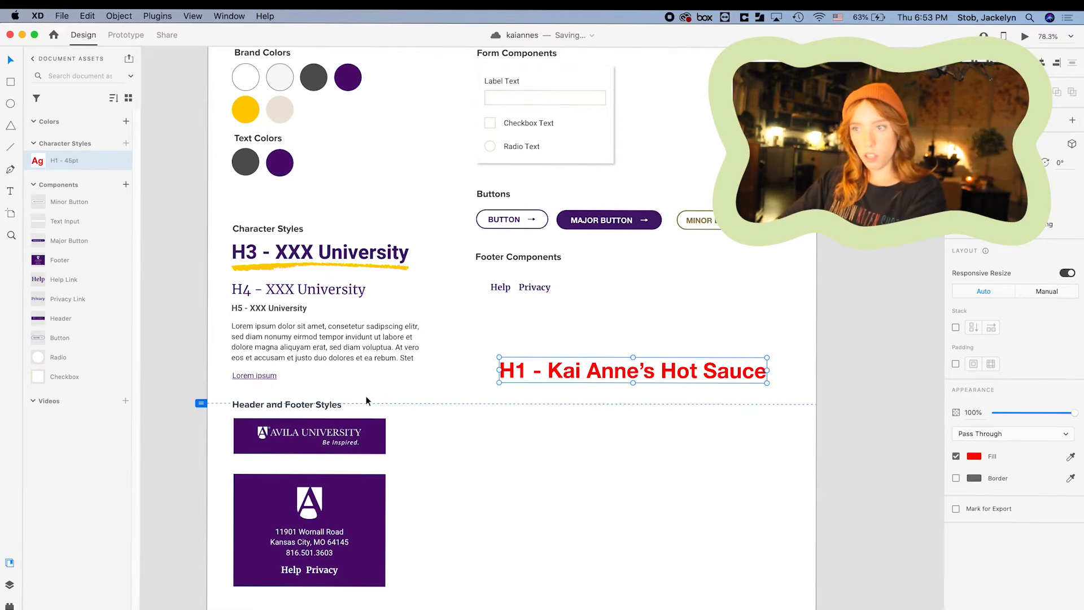
{"action": "left_click", "coordinate": [669, 513]}
{"action": "key", "text": "super+0"}
{"action": "scroll", "coordinate": [670, 513], "scroll_direction": "right", "scroll_amount": 10}
Start a text box on the Web 1920 – 1 artboard with a test word, then clear it.
{"action": "left_click", "coordinate": [340, 188]}
{"action": "left_click", "coordinate": [10, 191]}
{"action": "left_click", "coordinate": [506, 266]}
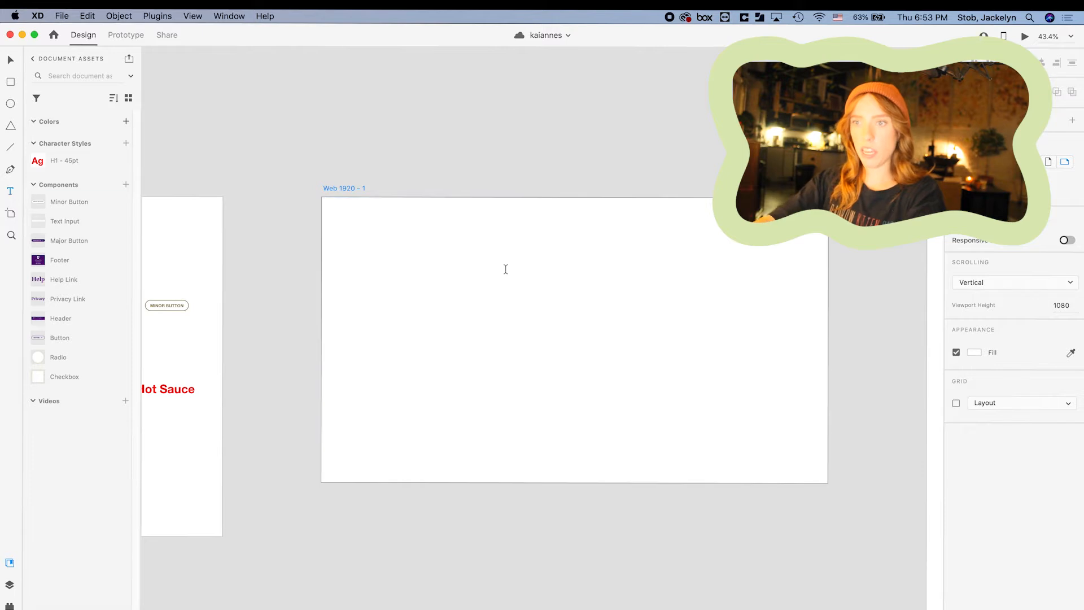
{"action": "type", "text": "What!"}
{"action": "key", "text": "BackSpace"}
{"action": "key", "text": "BackSpace"}
{"action": "key", "text": "BackSpace"}
{"action": "key", "text": "BackSpace"}
{"action": "key", "text": "BackSpace"}
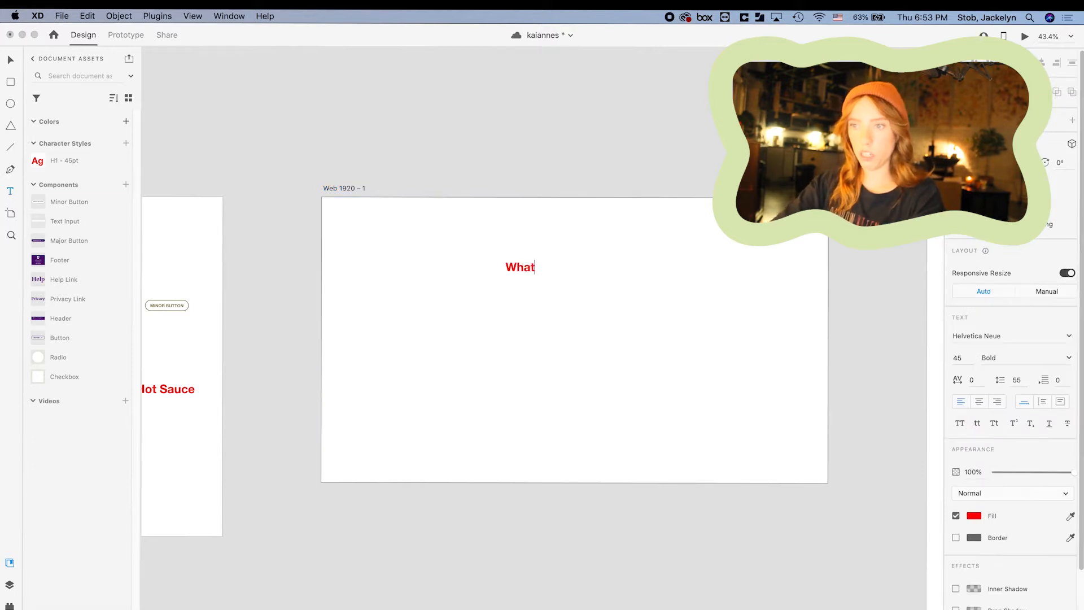
Switch the text weight to Regular and try a dark red text colour.
{"action": "left_click", "coordinate": [1031, 356]}
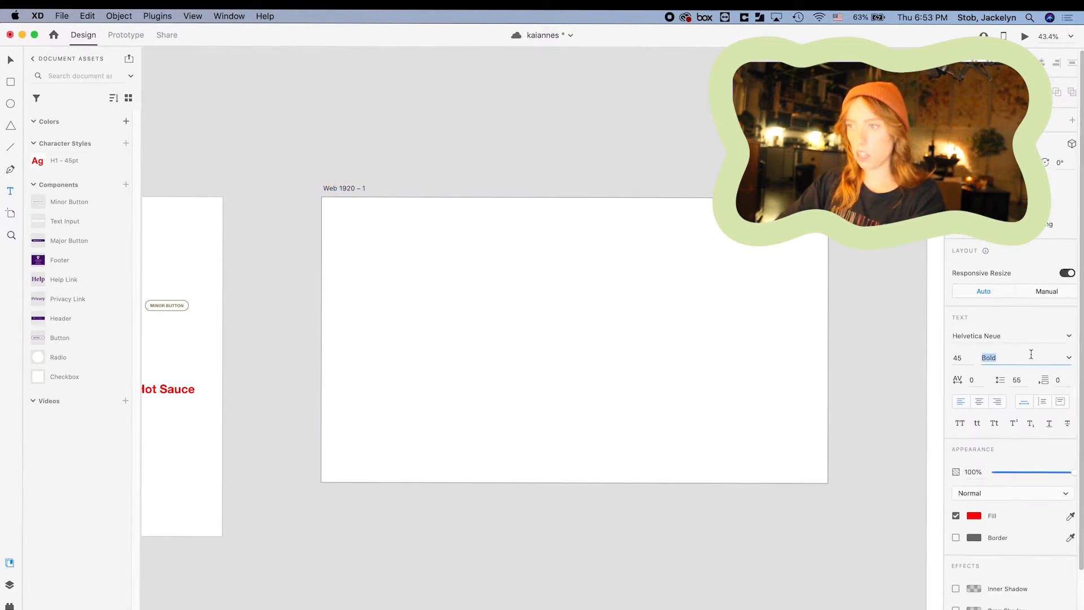
{"action": "type", "text": "Regualr"}
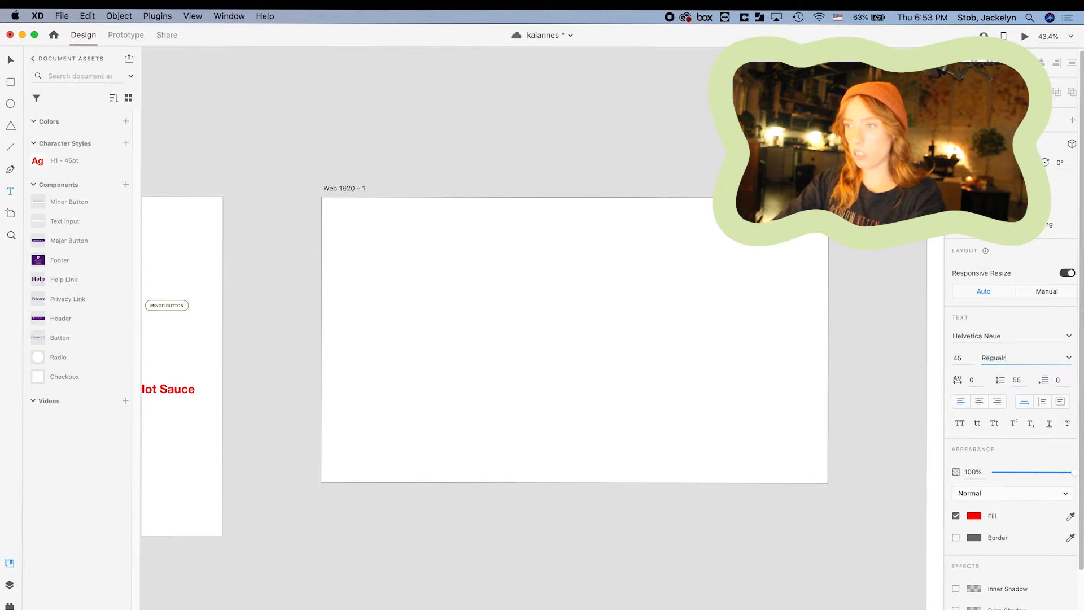
{"action": "type", "text": "lar"}
{"action": "key", "text": "Return"}
{"action": "left_click", "coordinate": [974, 515]}
{"action": "left_click", "coordinate": [914, 491]}
{"action": "left_click", "coordinate": [915, 385]}
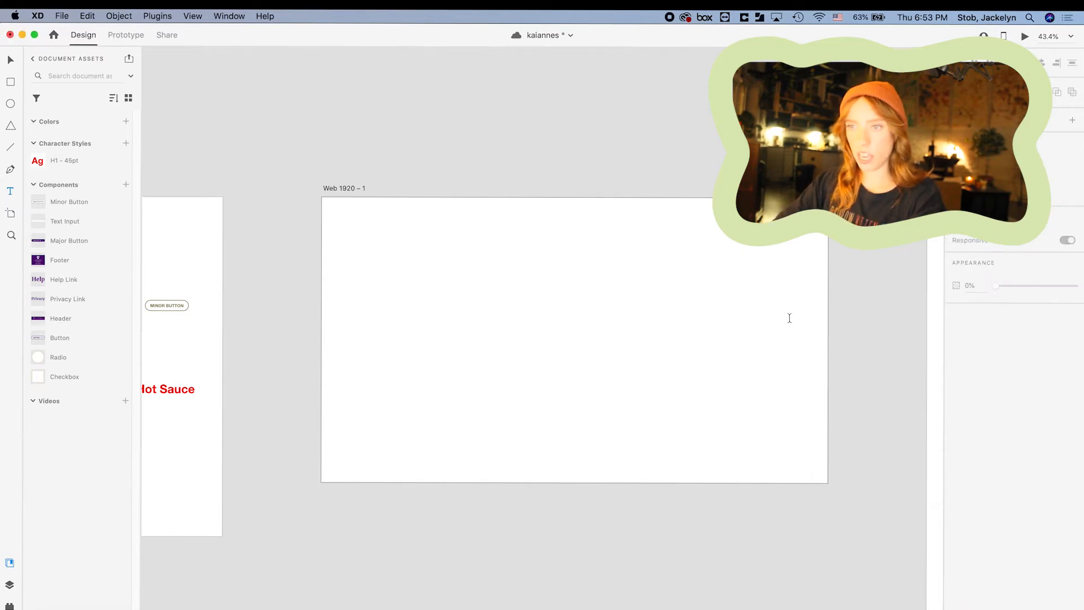
Try a dark red-to-near-black fill on a new text box, then abandon it.
{"action": "left_click", "coordinate": [487, 286]}
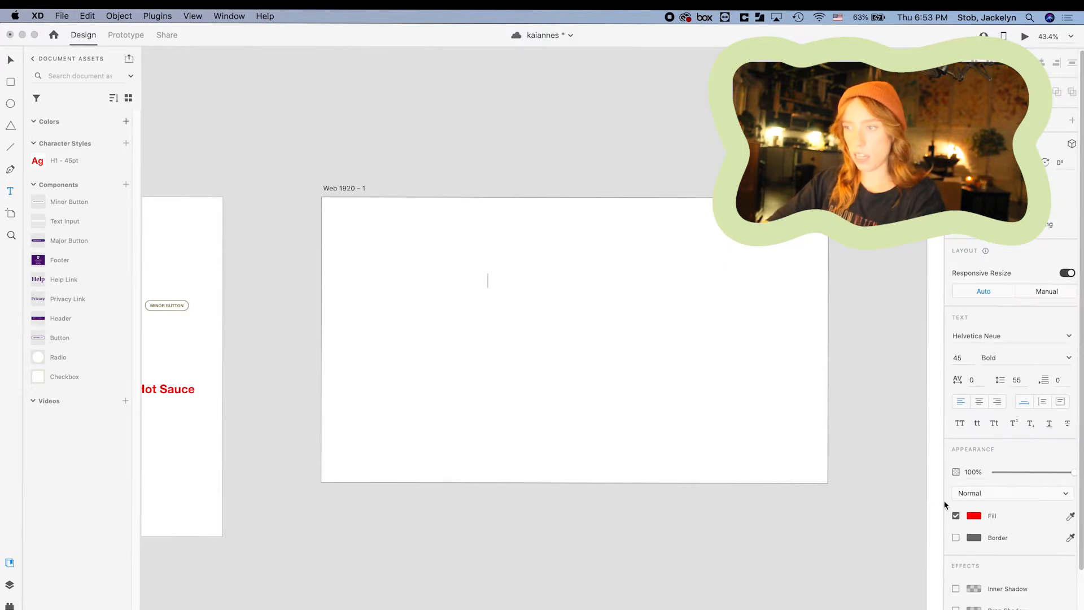
{"action": "left_click", "coordinate": [972, 517]}
{"action": "left_click", "coordinate": [923, 526]}
{"action": "left_click_drag", "start_coordinate": [929, 532], "coordinate": [930, 541]}
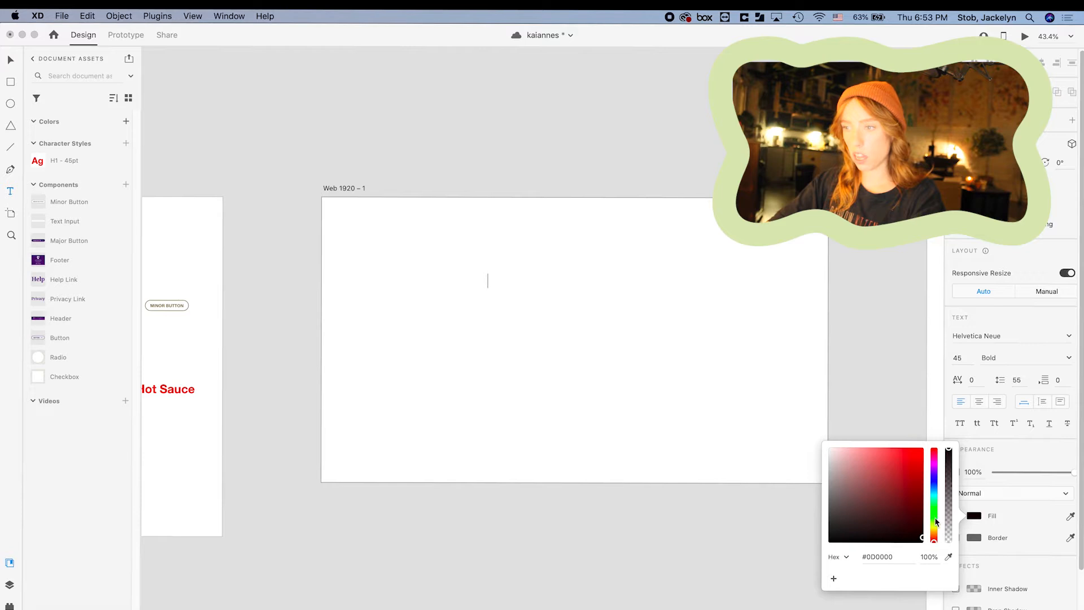
{"action": "key", "text": "Escape"}
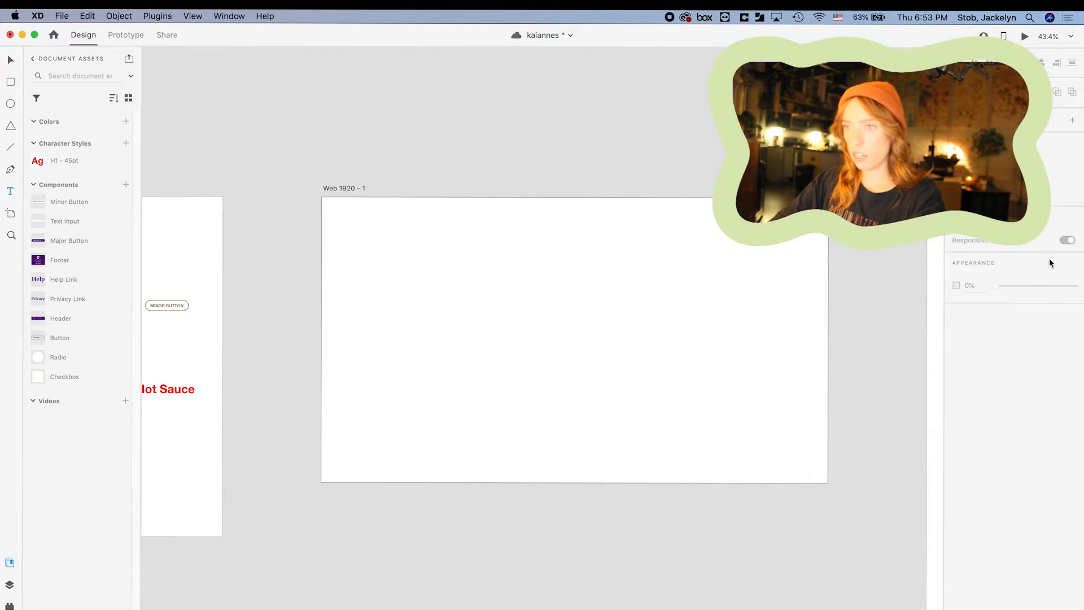
Start another text box on the artboard and set its fill to near black.
{"action": "left_click", "coordinate": [542, 299]}
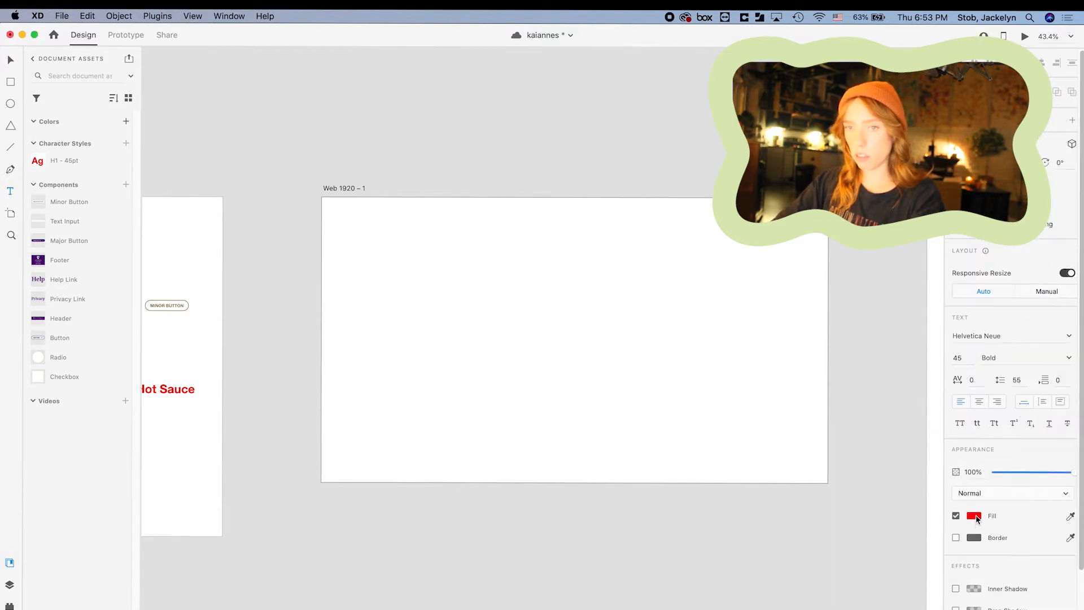
{"action": "left_click", "coordinate": [974, 516]}
{"action": "left_click", "coordinate": [8, 61]}
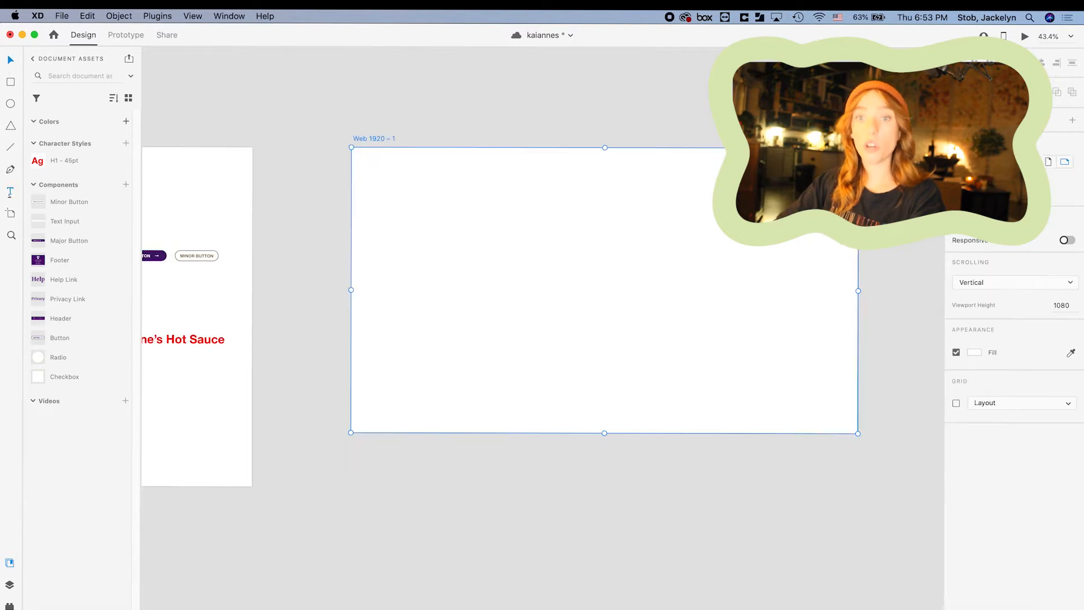
{"action": "left_click", "coordinate": [8, 192]}
{"action": "left_click", "coordinate": [451, 278]}
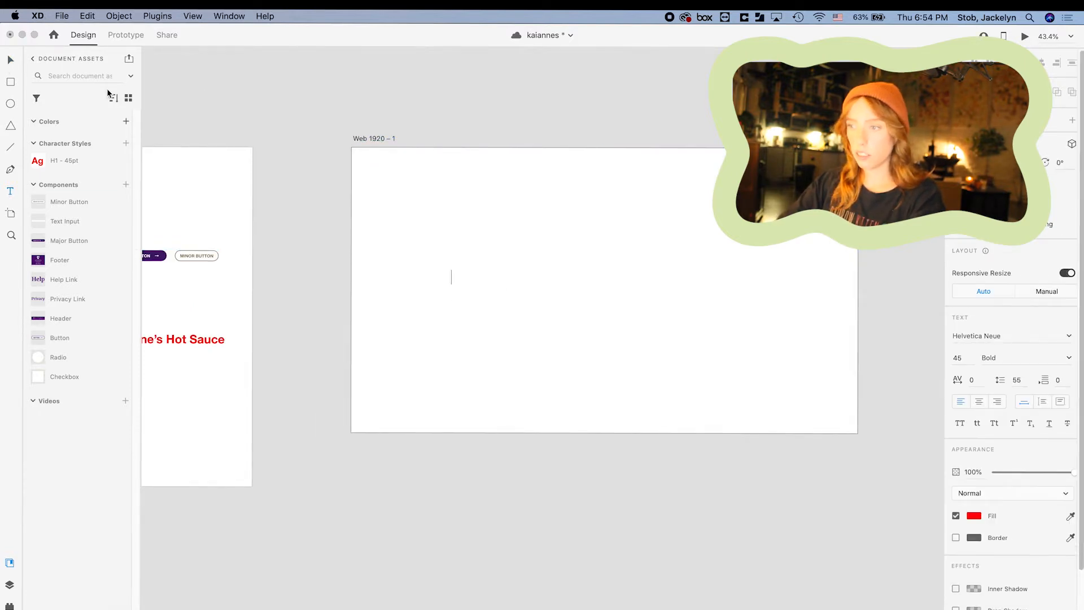
{"action": "left_click", "coordinate": [974, 516]}
{"action": "left_click_drag", "start_coordinate": [920, 511], "coordinate": [934, 542]}
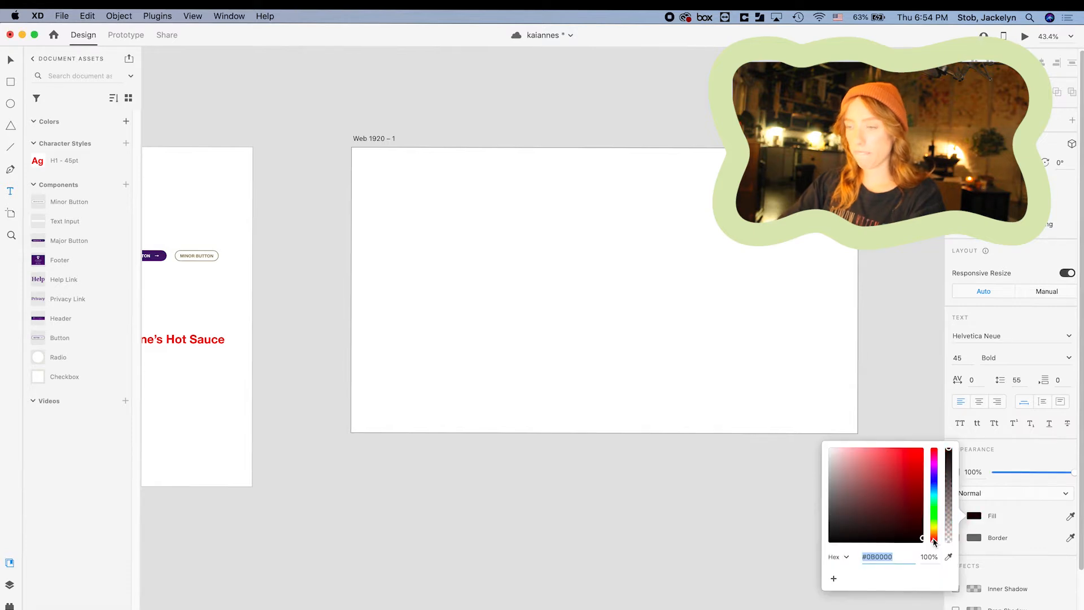
{"action": "left_click", "coordinate": [1014, 493]}
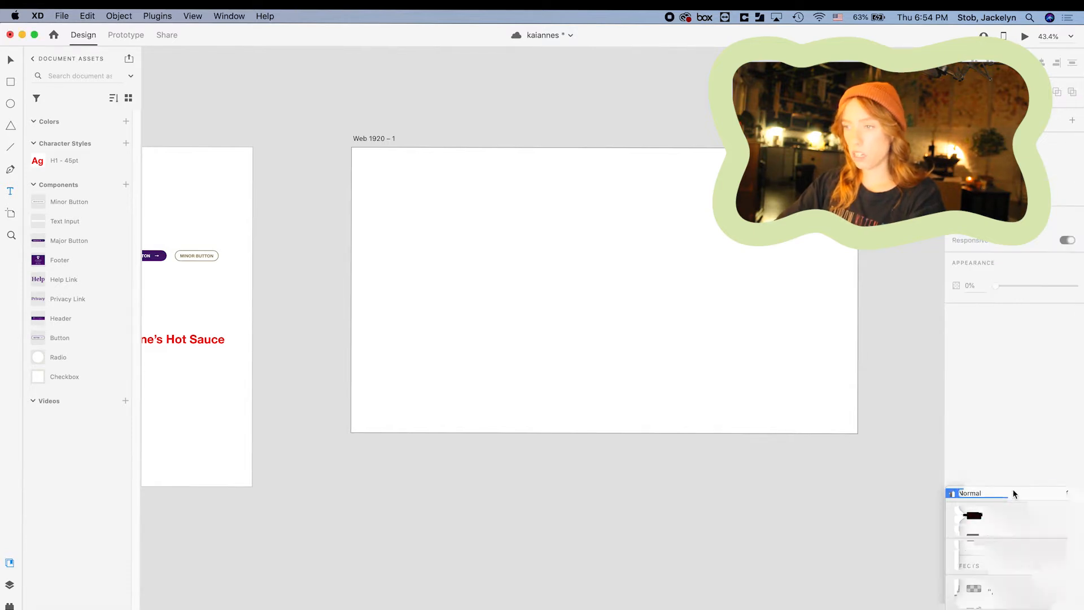
Type 'Hey what's up world' on the artboard and colour it near black.
{"action": "left_click", "coordinate": [443, 215]}
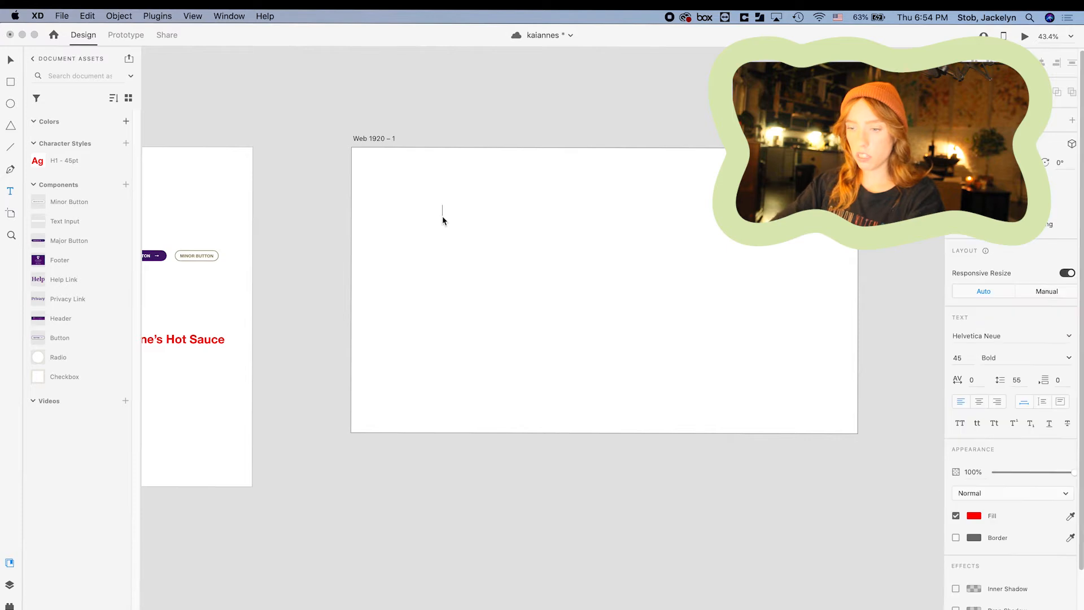
{"action": "type", "text": "Hey what's up wor"}
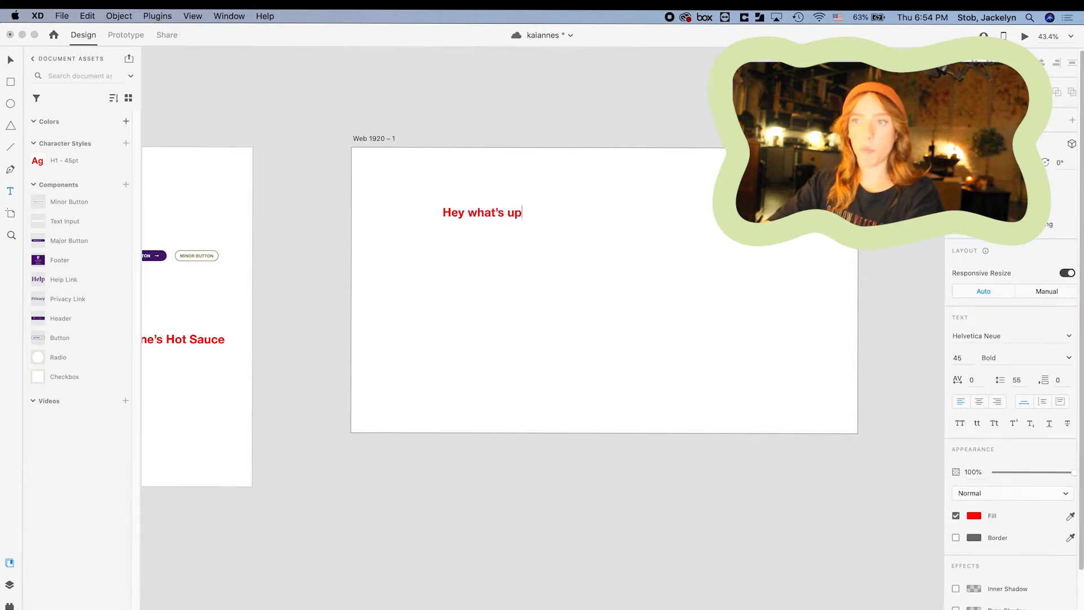
{"action": "type", "text": "ld"}
{"action": "key", "text": "Escape"}
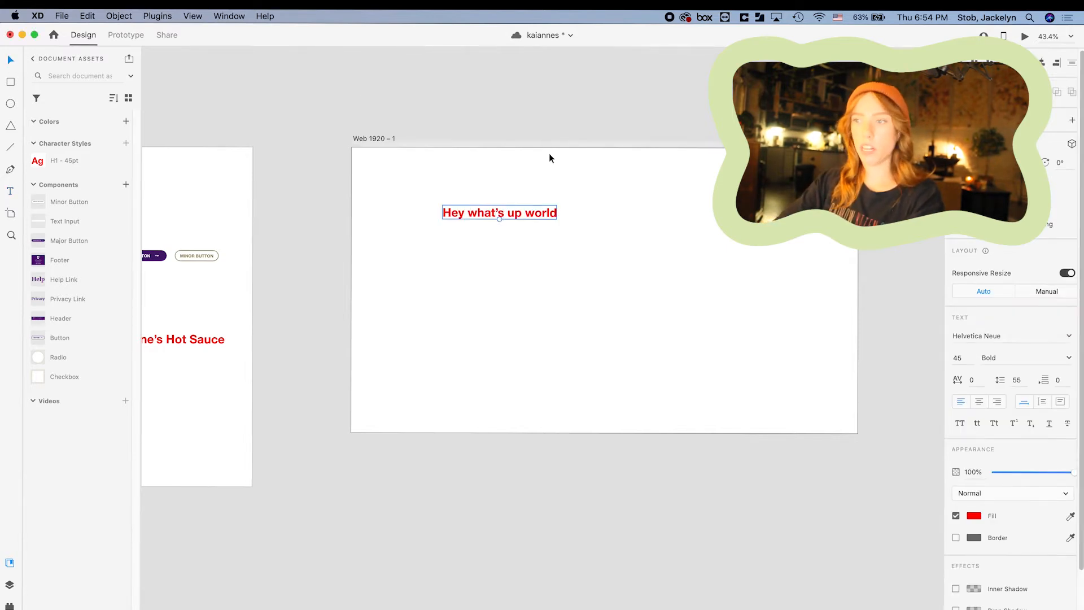
{"action": "left_click", "coordinate": [976, 515]}
{"action": "left_click_drag", "start_coordinate": [905, 508], "coordinate": [922, 542]}
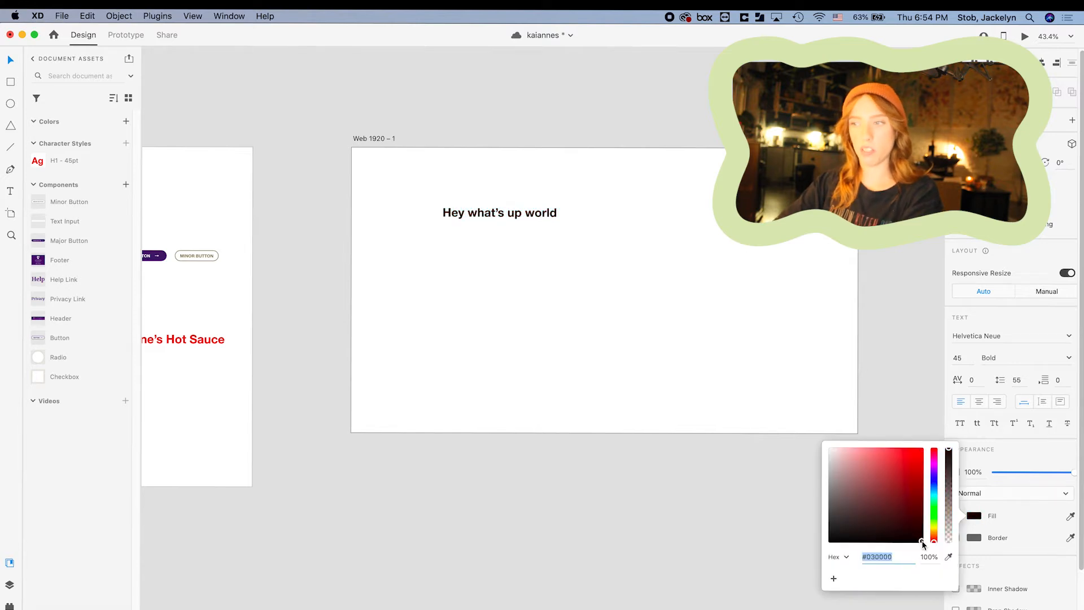
{"action": "left_click", "coordinate": [1022, 462]}
Set the text to Regular weight in the Hoefler Text font.
{"action": "left_click", "coordinate": [1032, 355]}
{"action": "type", "text": "Reu"}
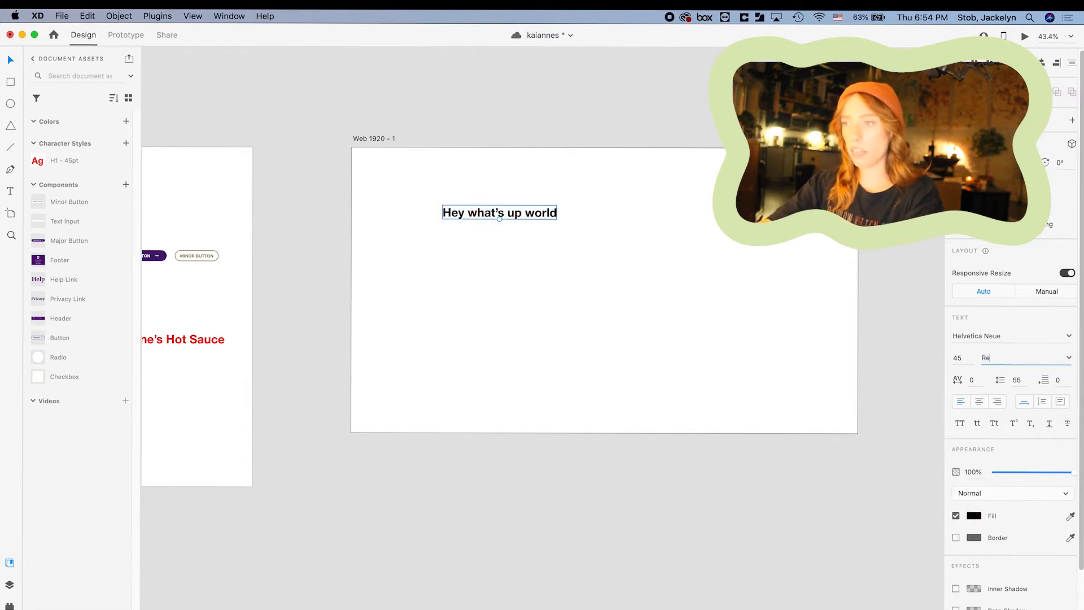
{"action": "key", "text": "Return"}
{"action": "left_click", "coordinate": [996, 336]}
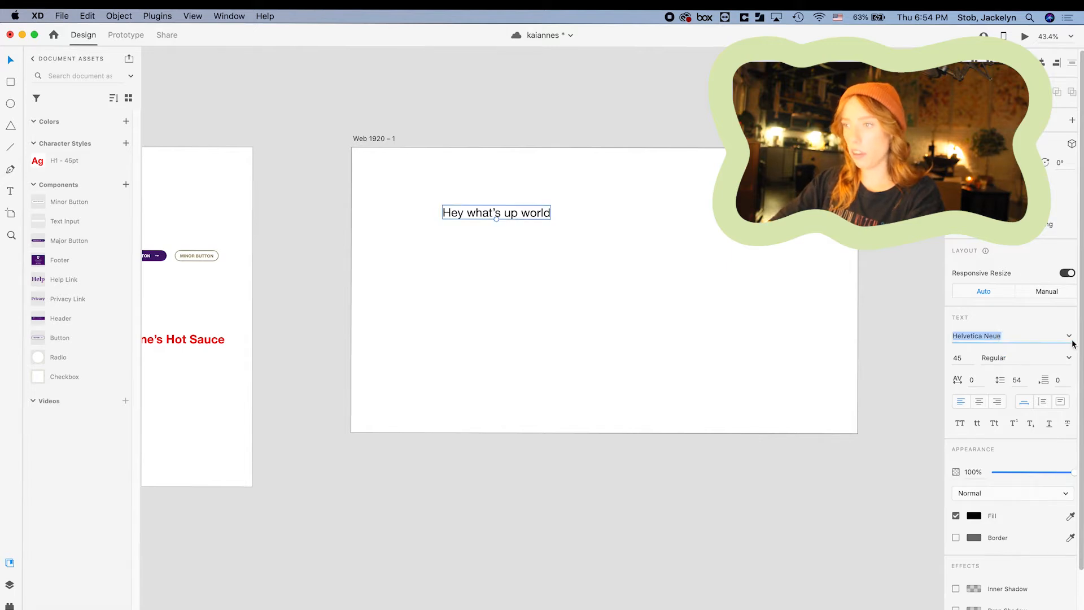
{"action": "left_click", "coordinate": [1070, 337]}
{"action": "left_click", "coordinate": [1015, 417]}
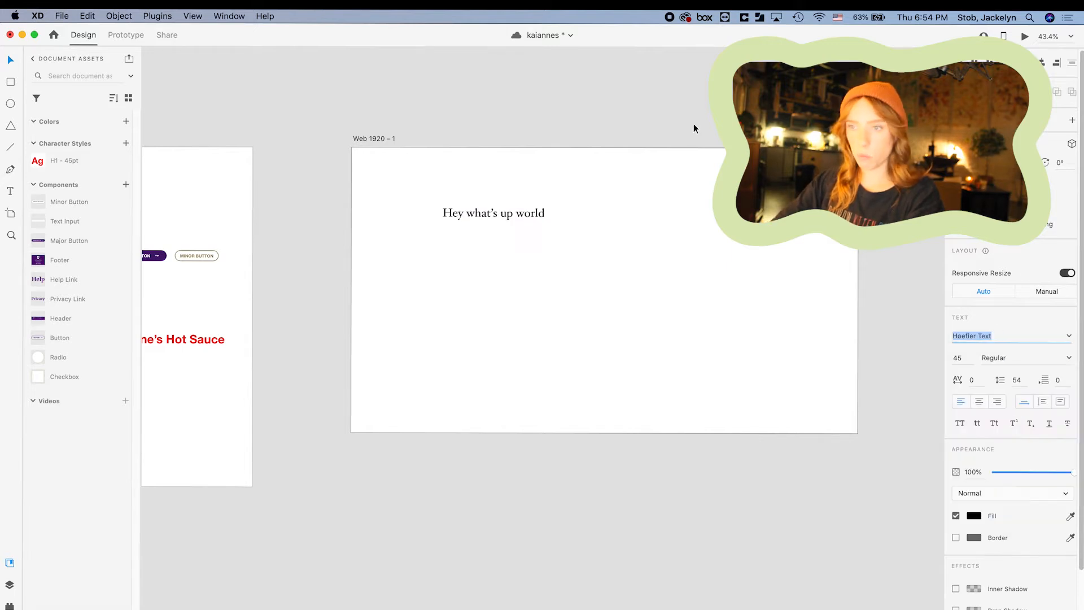
{"action": "scroll", "coordinate": [508, 214], "scroll_direction": "left", "scroll_amount": 2}
{"action": "scroll", "coordinate": [508, 213], "scroll_direction": "right", "scroll_amount": 3}
Enlarge the 'Hey what's up world' text to size 171.
{"action": "left_click", "coordinate": [510, 202]}
{"action": "left_click", "coordinate": [482, 248]}
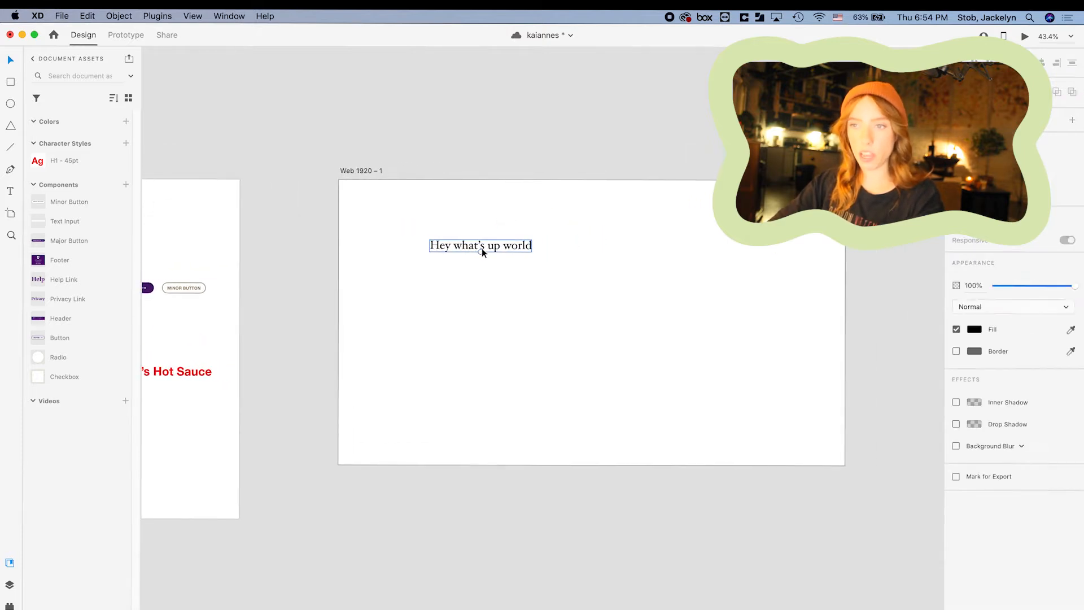
{"action": "left_click_drag", "start_coordinate": [482, 251], "coordinate": [552, 254]}
{"action": "left_click", "coordinate": [561, 235]}
{"action": "left_click", "coordinate": [559, 247]}
{"action": "scroll", "coordinate": [556, 244], "scroll_direction": "left", "scroll_amount": 3}
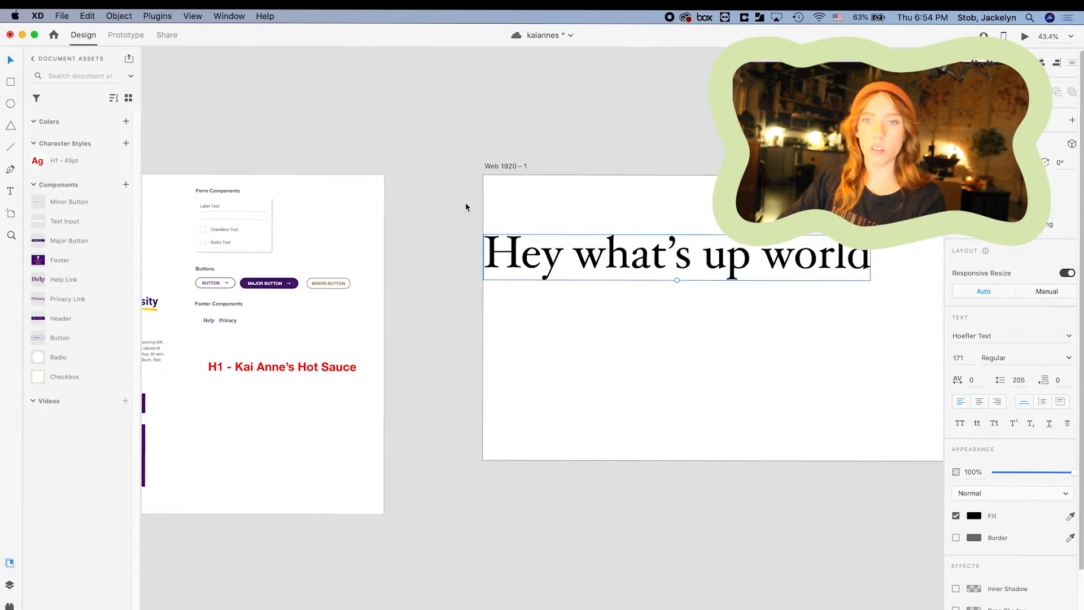
Apply the H1 - 45pt character style, shift the text right, and open the style's options.
{"action": "left_click", "coordinate": [58, 164]}
{"action": "key", "text": "super+z"}
{"action": "left_click_drag", "start_coordinate": [564, 266], "coordinate": [655, 265]}
{"action": "left_click", "coordinate": [691, 235]}
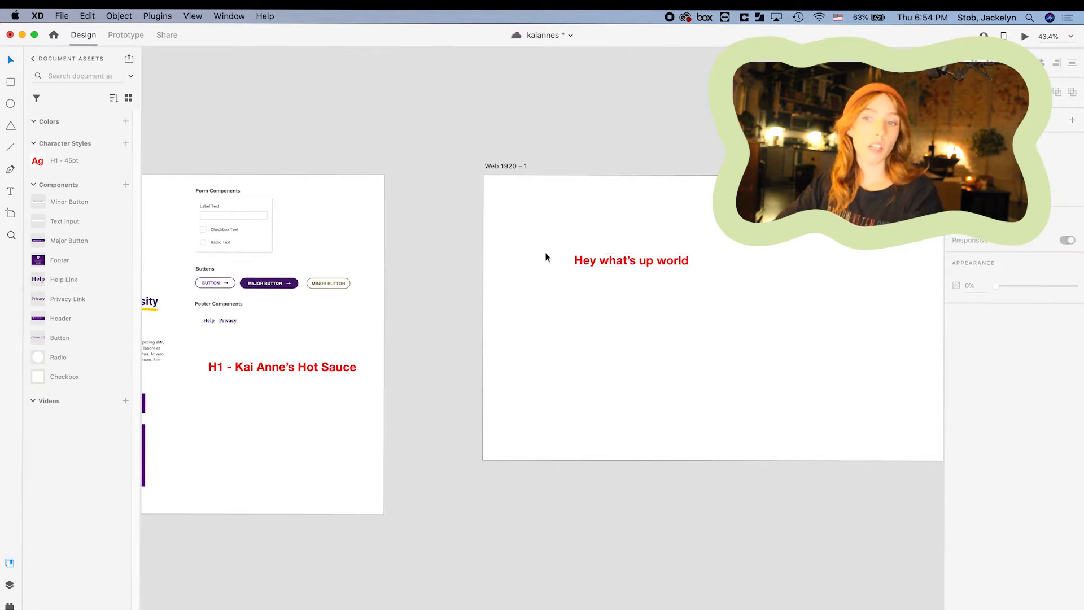
{"action": "key", "text": "super+z"}
{"action": "key", "text": "super+z"}
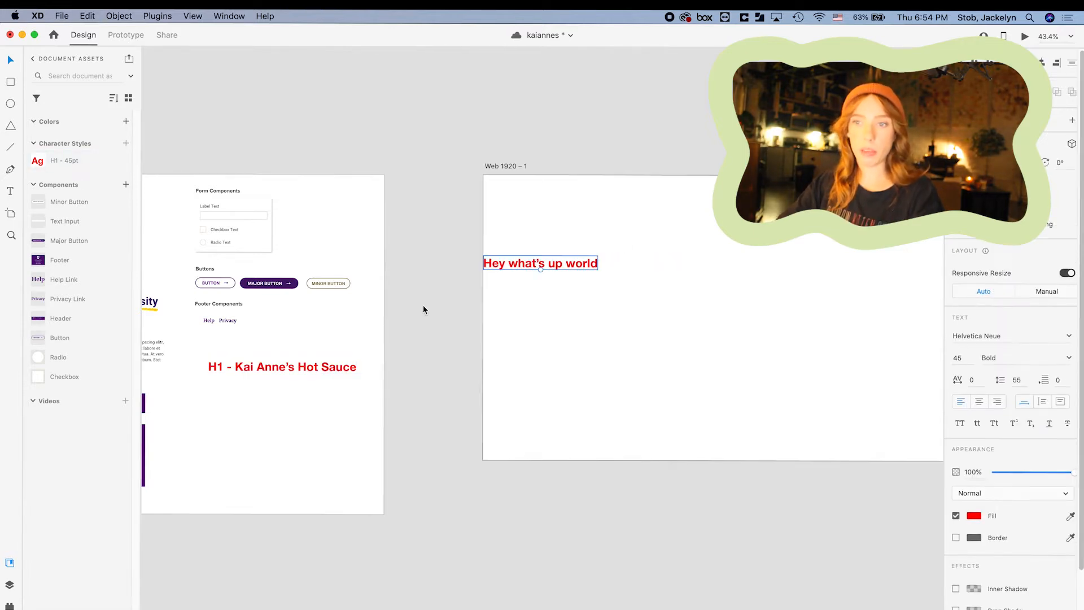
{"action": "key", "text": "super+shift+z"}
{"action": "left_click", "coordinate": [387, 280]}
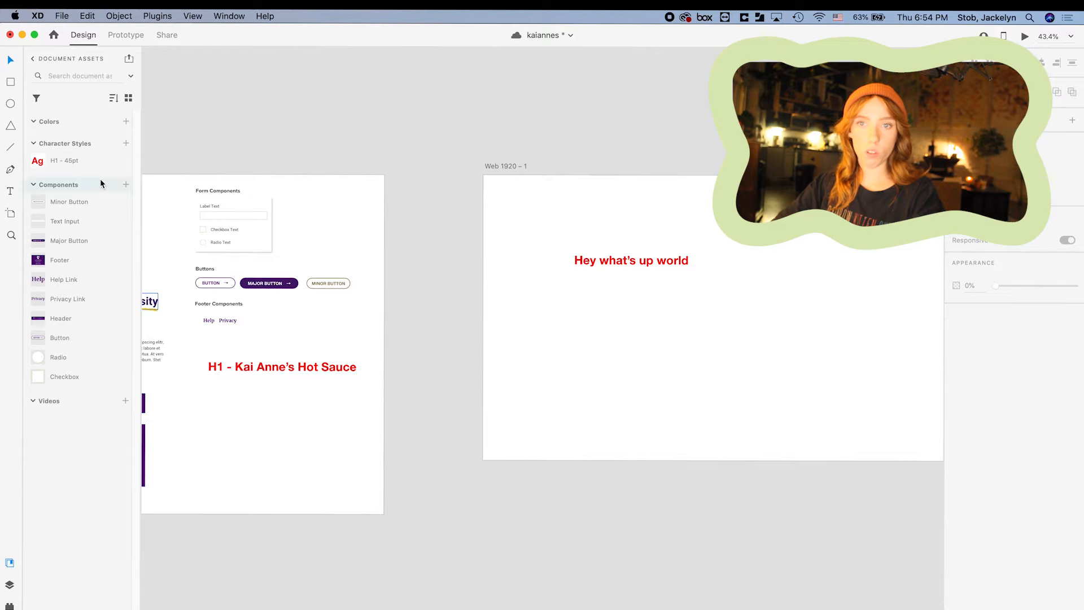
{"action": "right_click", "coordinate": [33, 162]}
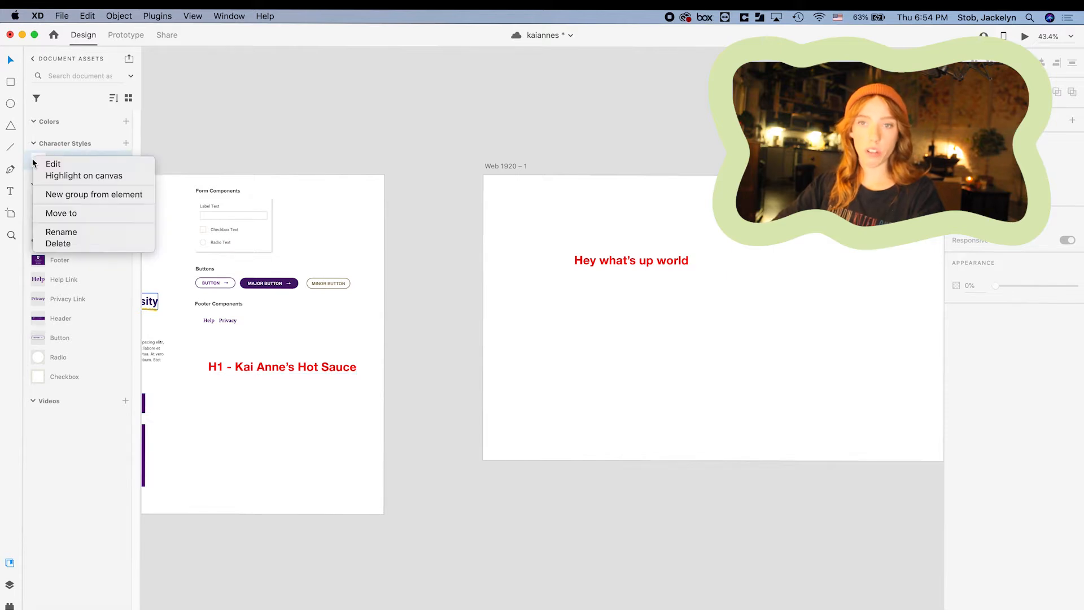
Change the H1 - 45pt character style colour to purple.
{"action": "left_click", "coordinate": [52, 165]}
{"action": "left_click_drag", "start_coordinate": [252, 165], "coordinate": [251, 174]}
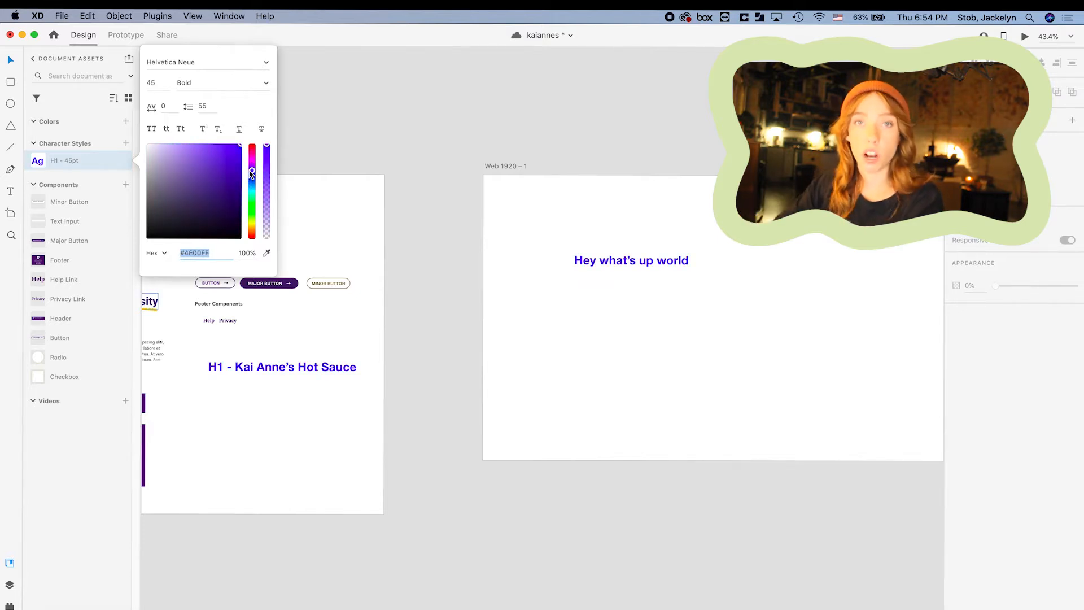
{"action": "left_click", "coordinate": [459, 220]}
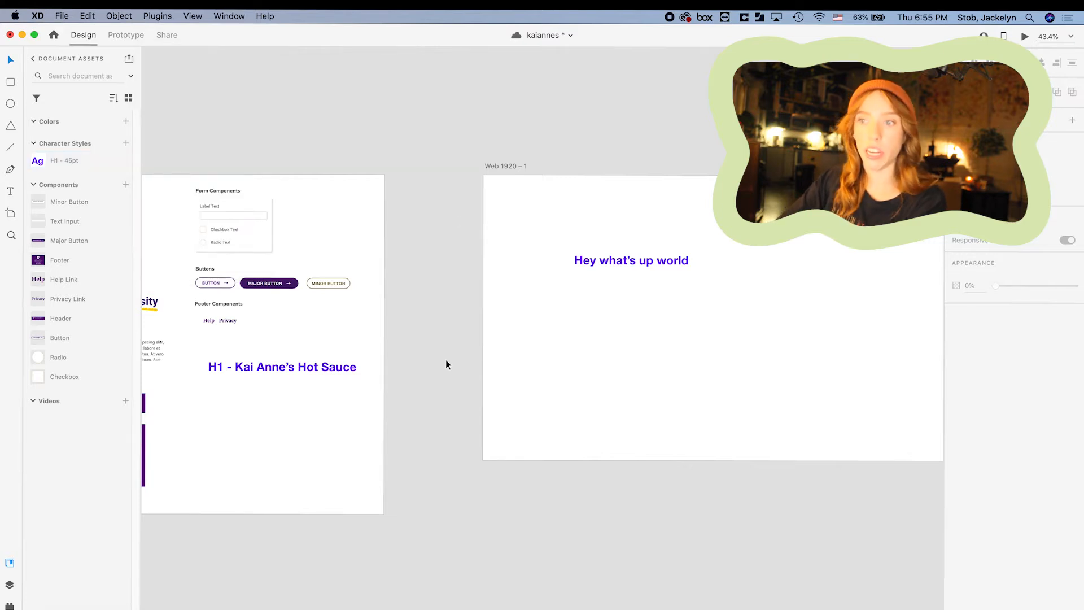
{"action": "key", "text": "super+0"}
Place a copy of the sample text on the iPhone artboard.
{"action": "left_click_drag", "start_coordinate": [387, 273], "coordinate": [665, 272]}
{"action": "key", "text": "super+z"}
{"action": "left_click_drag", "start_coordinate": [398, 270], "coordinate": [683, 262]}
{"action": "left_click", "coordinate": [734, 262]}
{"action": "scroll", "coordinate": [734, 262], "scroll_direction": "left", "scroll_amount": 3}
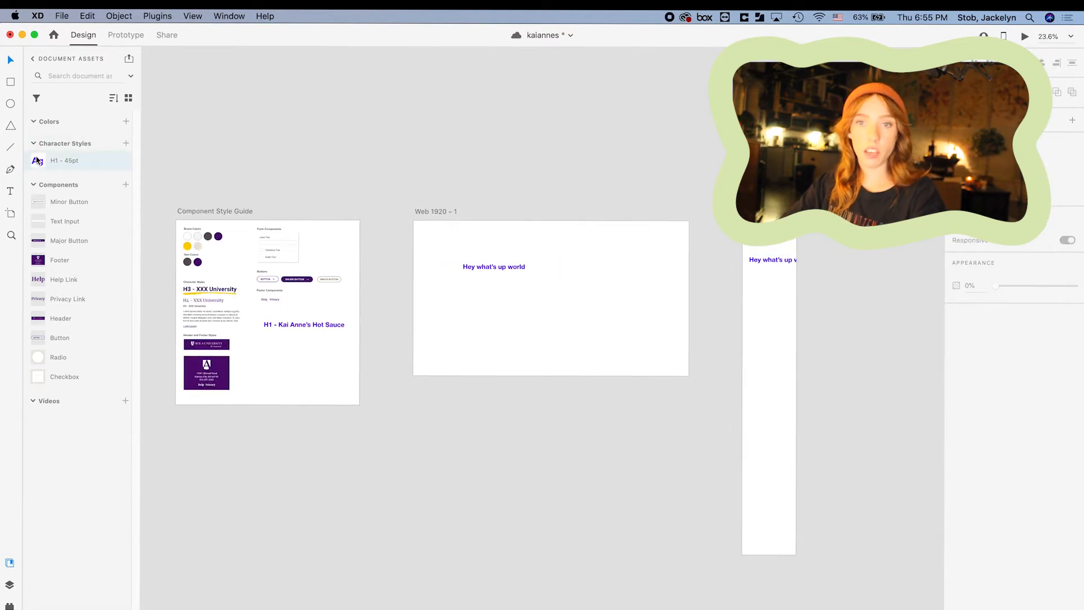
Change the H1 - 45pt character style colour to green.
{"action": "right_click", "coordinate": [37, 160]}
{"action": "left_click", "coordinate": [61, 163]}
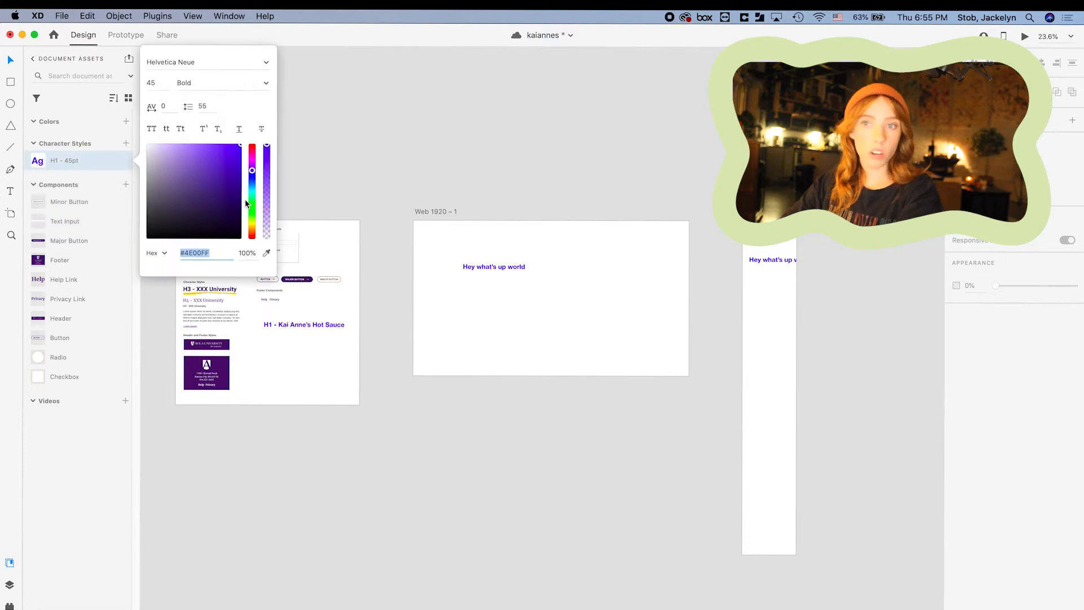
{"action": "left_click_drag", "start_coordinate": [252, 170], "coordinate": [247, 213]}
{"action": "left_click", "coordinate": [438, 135]}
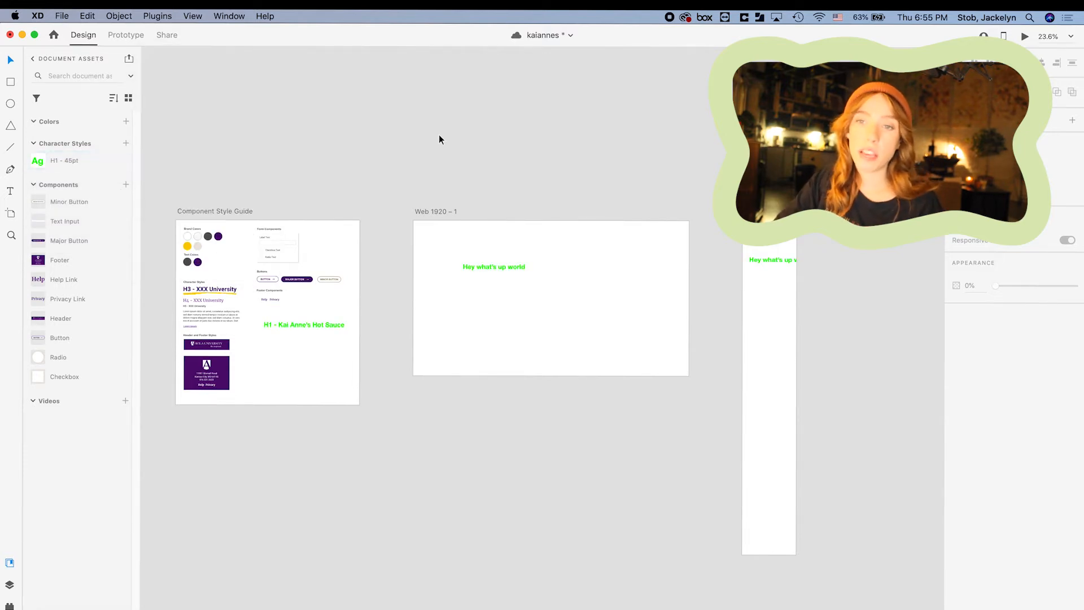
{"action": "scroll", "coordinate": [206, 321], "scroll_direction": "up", "scroll_amount": 5}
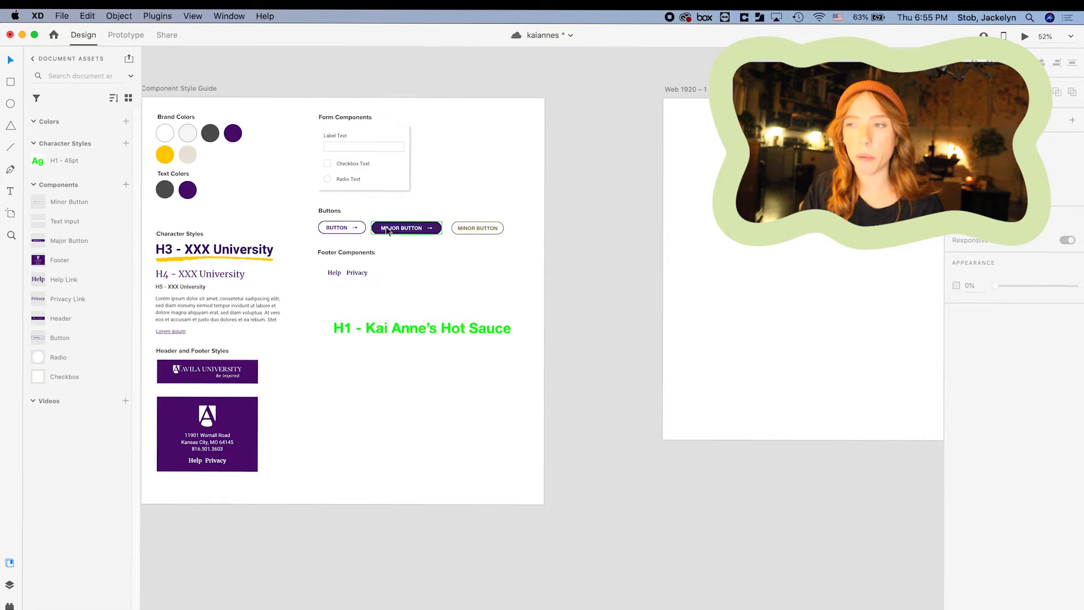
{"action": "scroll", "coordinate": [723, 353], "scroll_direction": "down", "scroll_amount": 5}
{"action": "scroll", "coordinate": [724, 353], "scroll_direction": "right", "scroll_amount": 8}
Delete the iPhone text copy, the Web 1920 sample text, and the green H1 test text.
{"action": "left_click", "coordinate": [566, 260]}
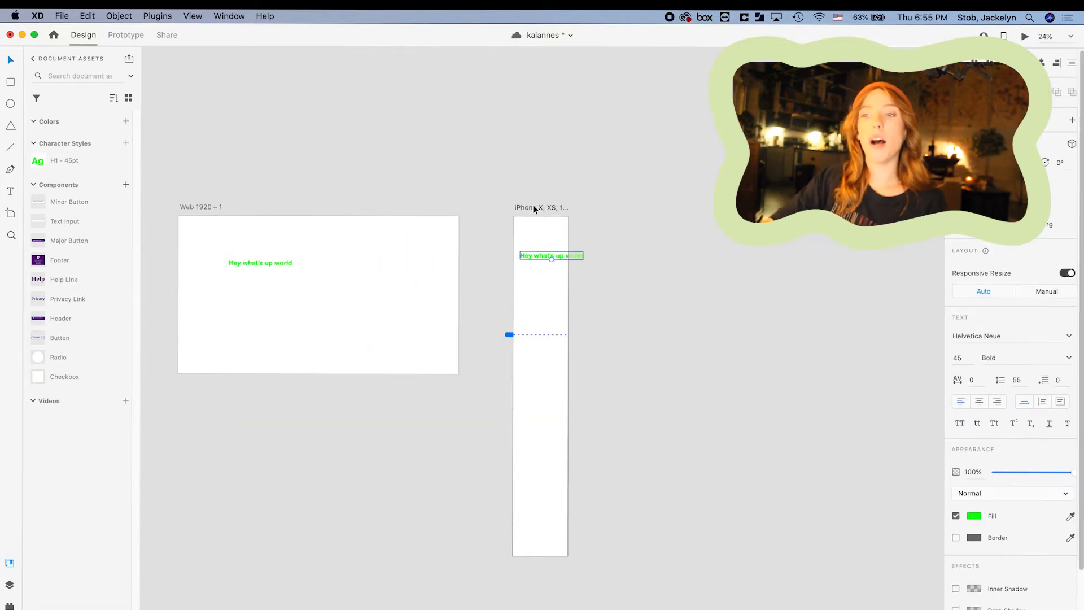
{"action": "key", "text": "Delete"}
{"action": "left_click_drag", "start_coordinate": [224, 237], "coordinate": [299, 300]}
{"action": "key", "text": "Delete"}
{"action": "scroll", "coordinate": [300, 306], "scroll_direction": "left", "scroll_amount": 7}
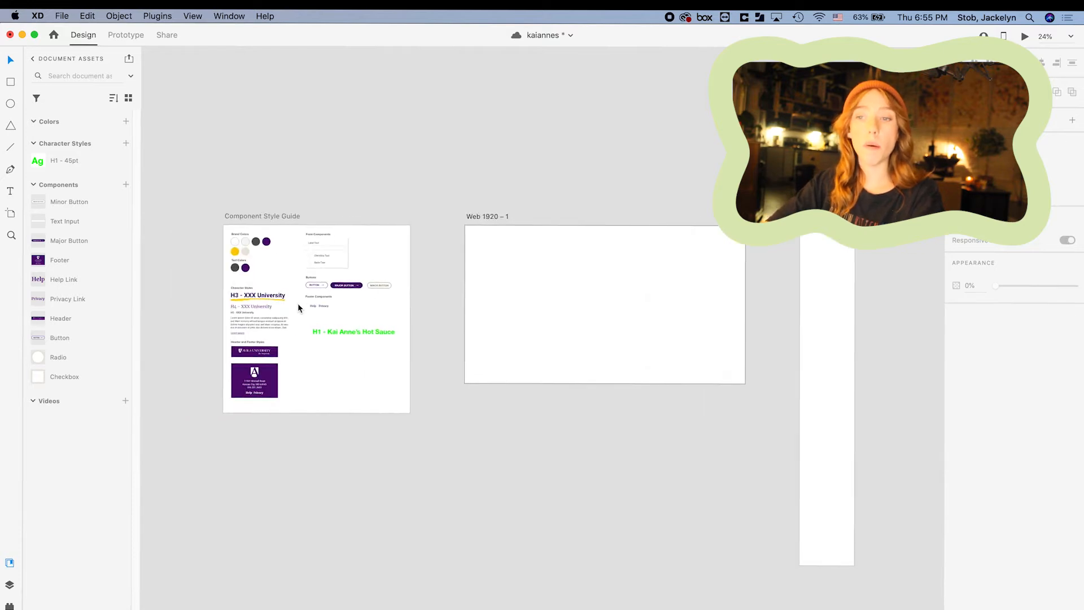
{"action": "left_click", "coordinate": [336, 335]}
{"action": "key", "text": "Delete"}
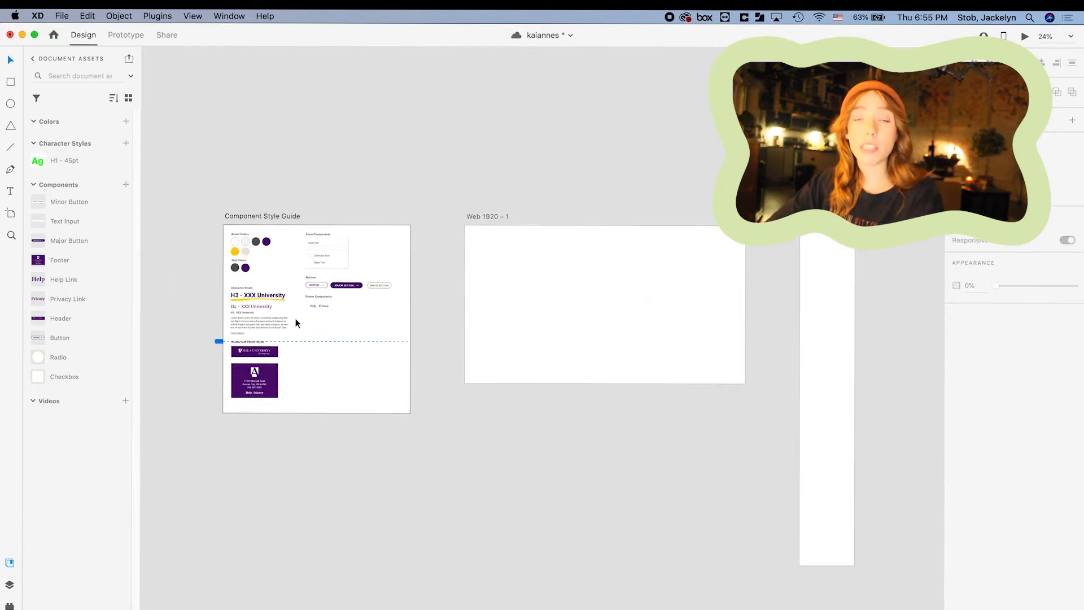
{"action": "scroll", "coordinate": [296, 318], "scroll_direction": "up", "scroll_amount": 4}
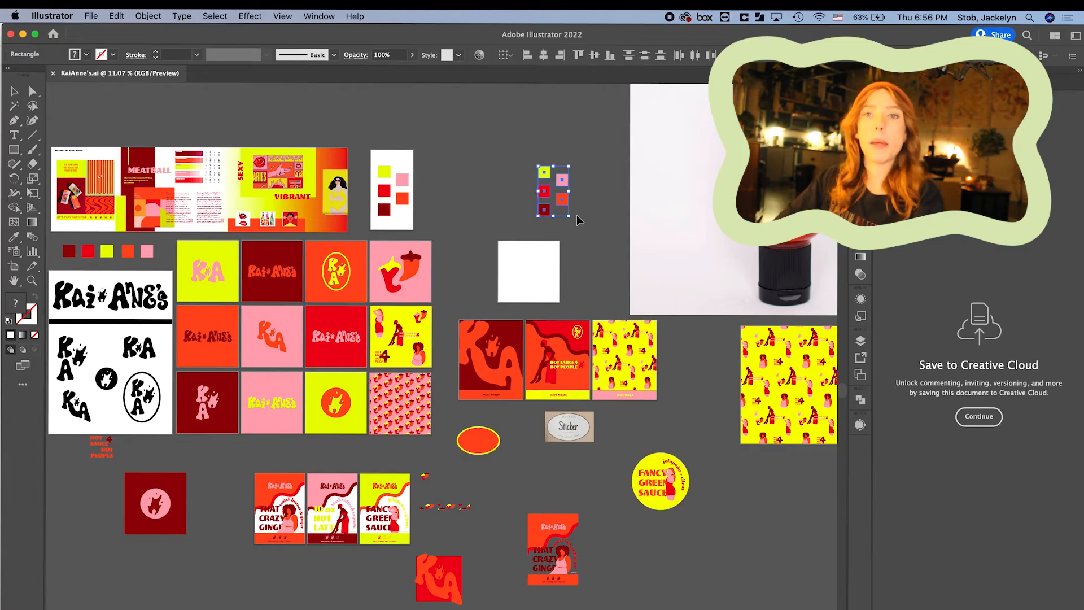
Select the brand colour swatch group as a whole in Illustrator and return to Adobe XD.
{"action": "scroll", "coordinate": [465, 222], "scroll_direction": "left", "scroll_amount": 2}
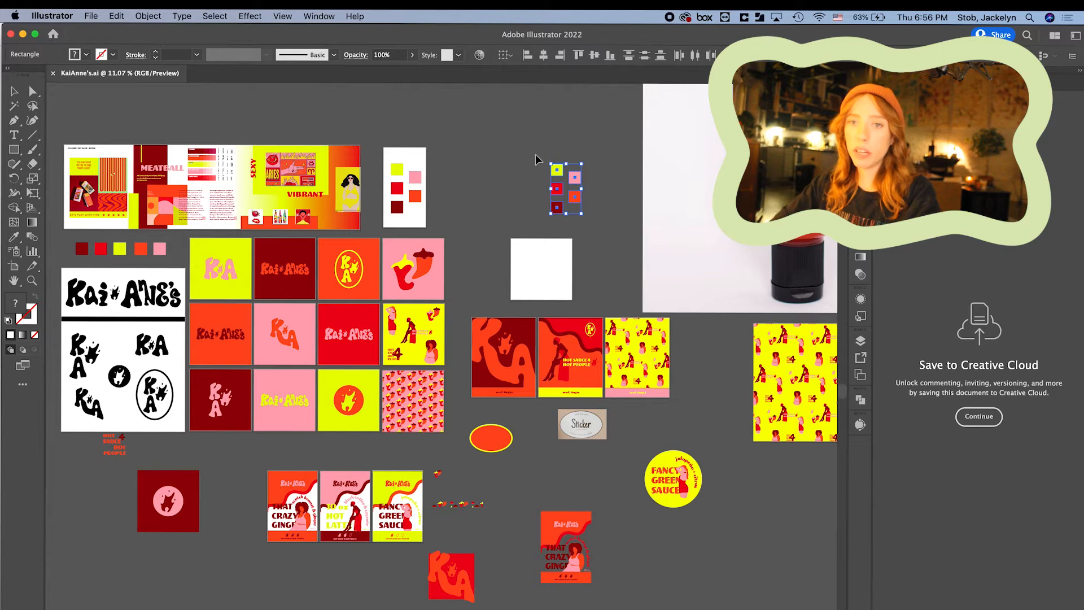
{"action": "key", "text": "a"}
{"action": "key", "text": "v"}
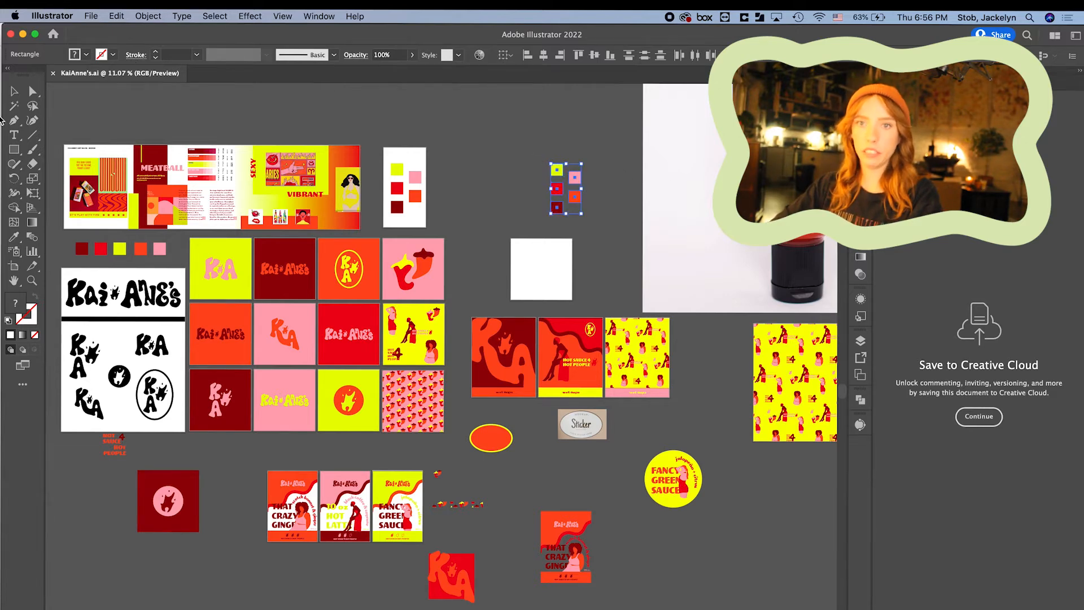
{"action": "key", "text": "super+Tab"}
{"action": "scroll", "coordinate": [395, 128], "scroll_direction": "left", "scroll_amount": 2}
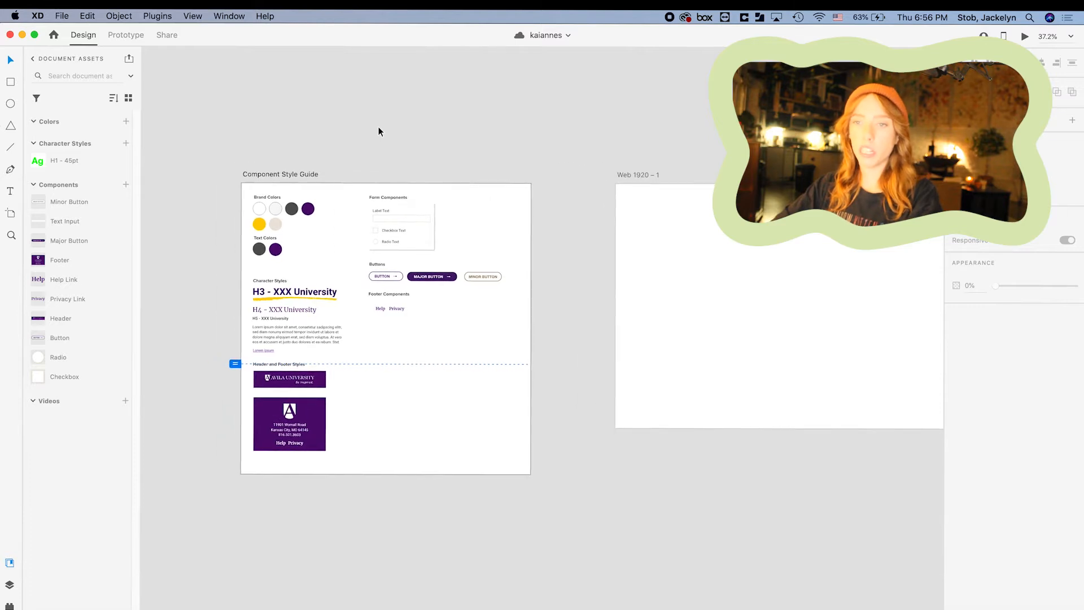
Paste the brand colour squares, turning the purple circle dark red and the yellow circle orange-red.
{"action": "key", "text": "super+v"}
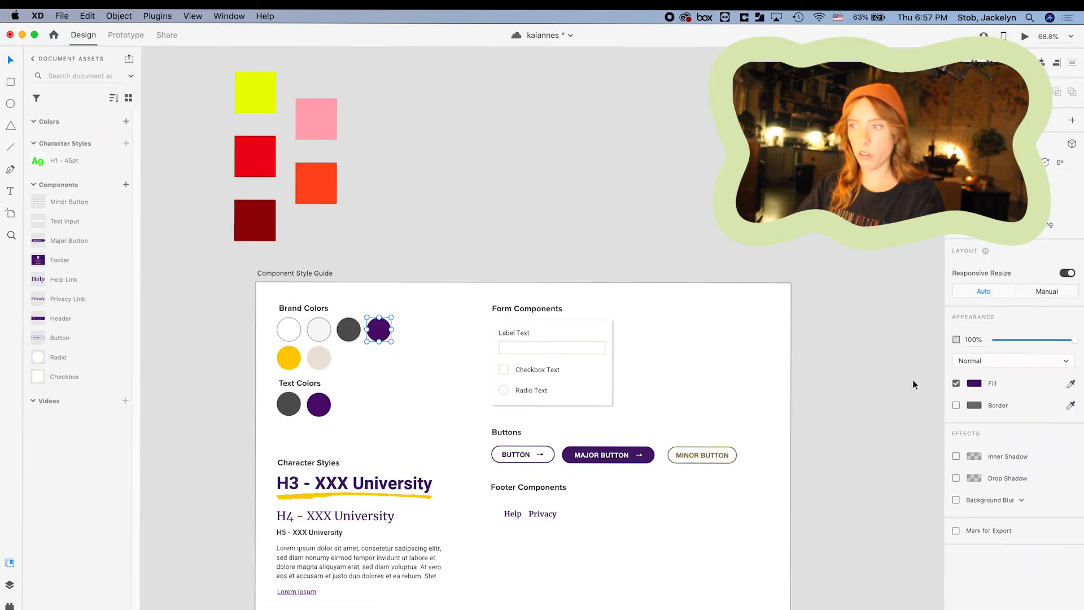
{"action": "left_click", "coordinate": [1071, 384]}
{"action": "left_click", "coordinate": [257, 218]}
{"action": "left_click", "coordinate": [293, 364]}
{"action": "left_click", "coordinate": [1070, 384]}
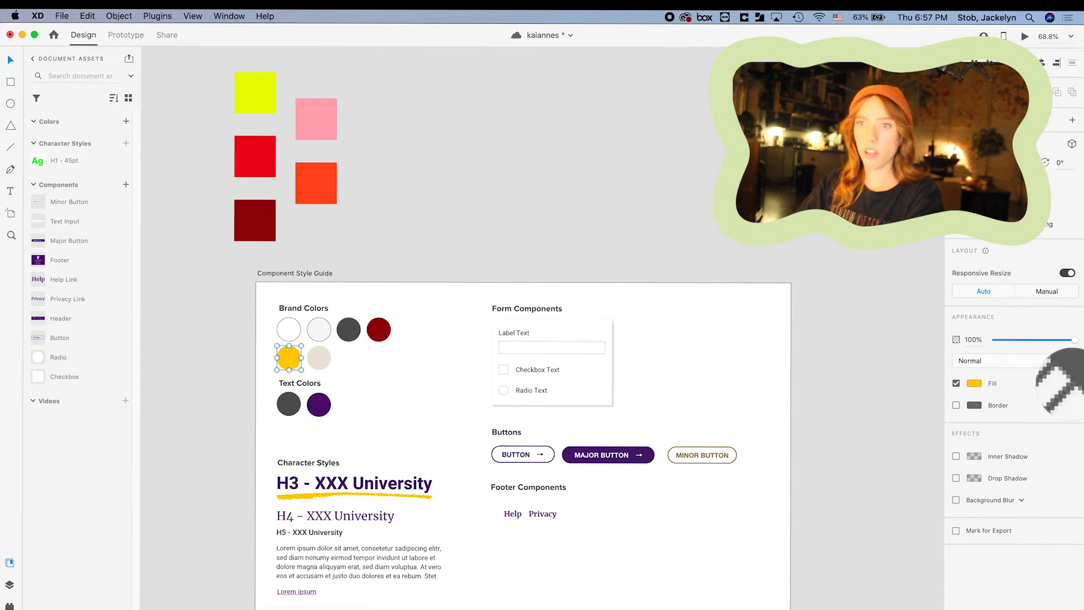
{"action": "left_click", "coordinate": [307, 184]}
Make the beige circle red, then duplicate two circles and colour the copies yellow and pink.
{"action": "left_click", "coordinate": [323, 360]}
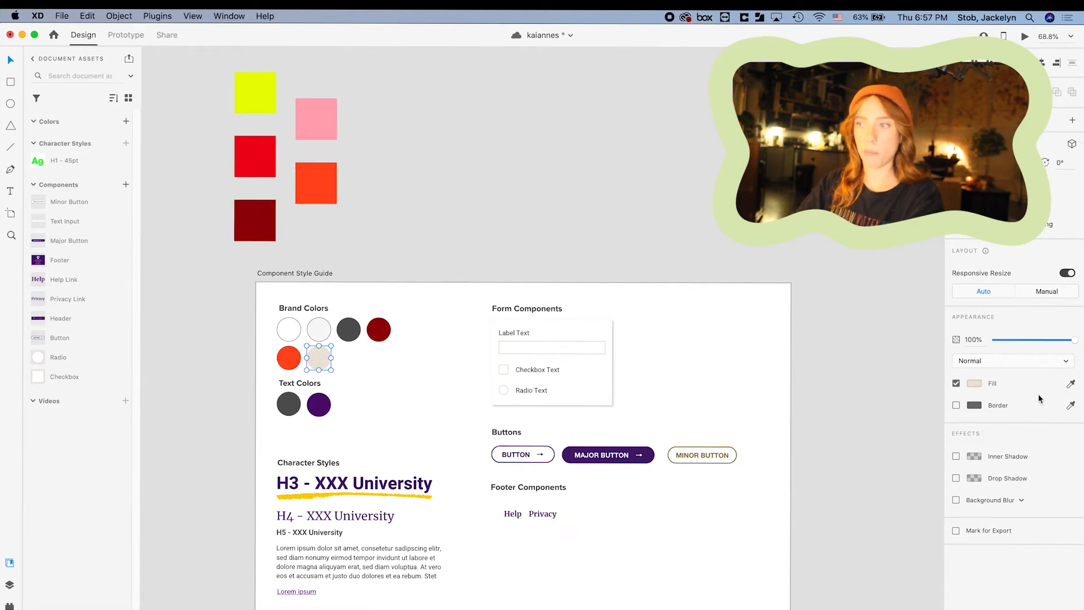
{"action": "left_click", "coordinate": [1070, 384]}
{"action": "left_click", "coordinate": [265, 158]}
{"action": "left_click", "coordinate": [288, 357], "text": "shift"}
{"action": "left_click_drag", "start_coordinate": [319, 358], "coordinate": [379, 358]}
{"action": "left_click", "coordinate": [349, 358]}
{"action": "key", "text": "i"}
{"action": "left_click", "coordinate": [254, 92]}
{"action": "left_click", "coordinate": [379, 358]}
{"action": "key", "text": "i"}
Check the pasted squares and the white and light grey circles, selecting the dark grey circle.
{"action": "left_click", "coordinate": [316, 119]}
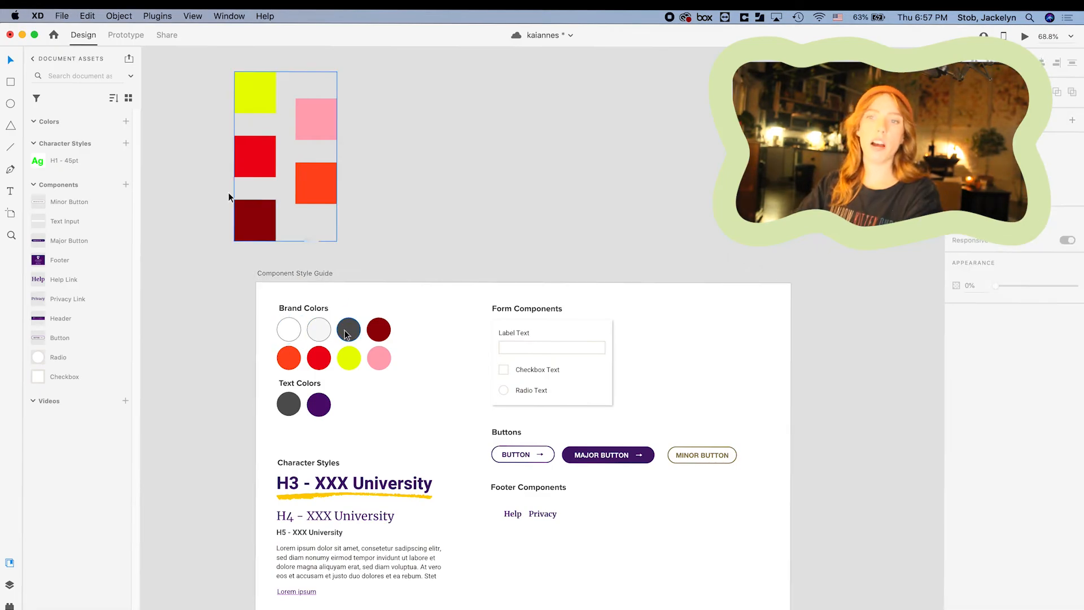
{"action": "left_click", "coordinate": [228, 193]}
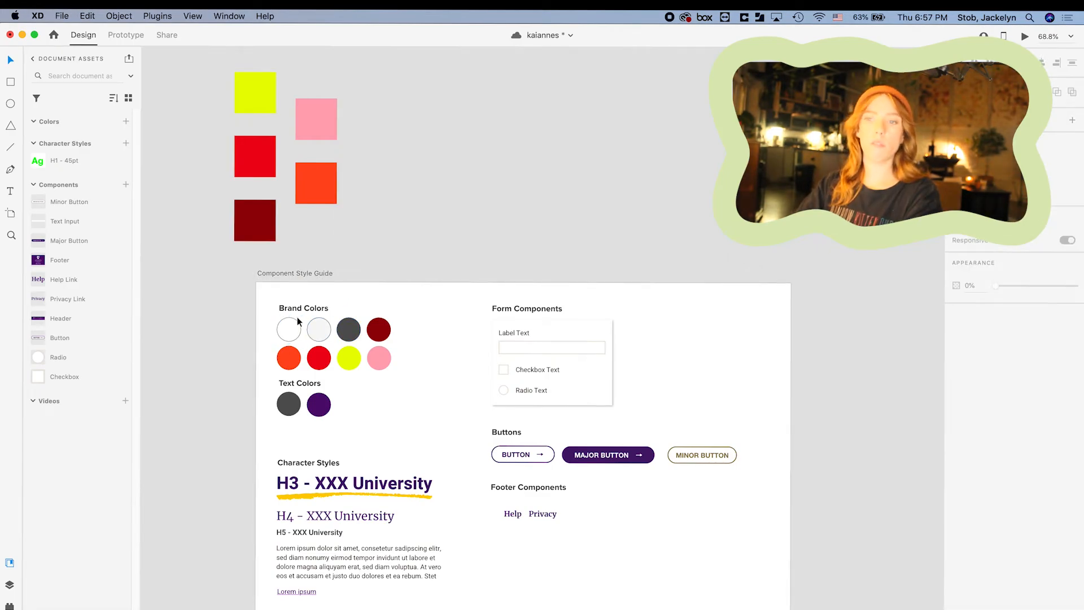
{"action": "left_click", "coordinate": [288, 329]}
{"action": "left_click", "coordinate": [344, 287]}
{"action": "left_click", "coordinate": [319, 330]}
{"action": "left_click", "coordinate": [334, 317]}
{"action": "left_click", "coordinate": [348, 328]}
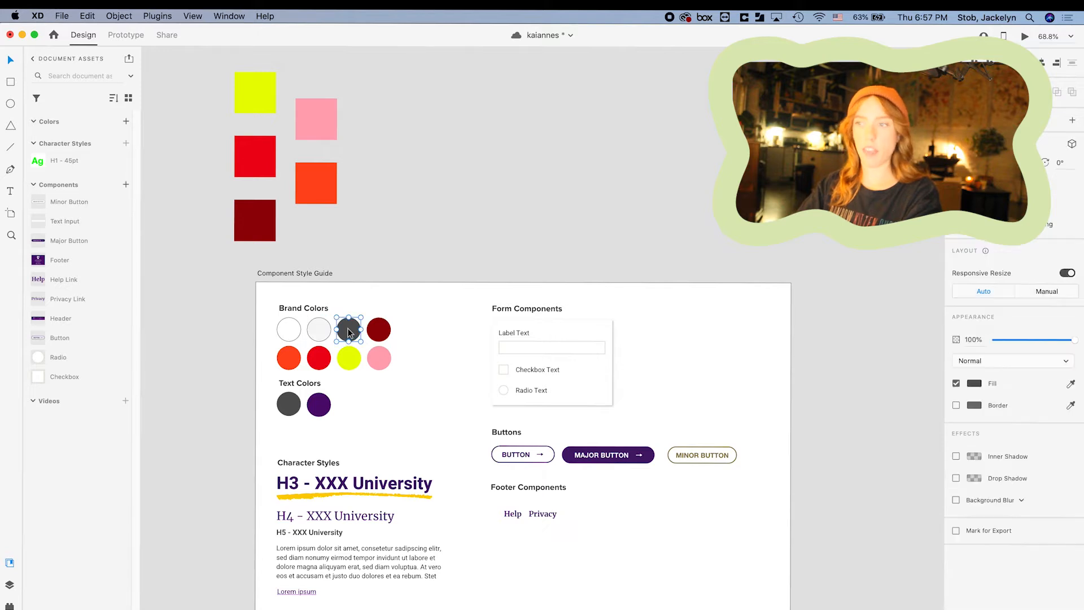
Recolour the dark grey circle from dark red #880613 down to a near-black brown.
{"action": "left_click", "coordinate": [974, 384]}
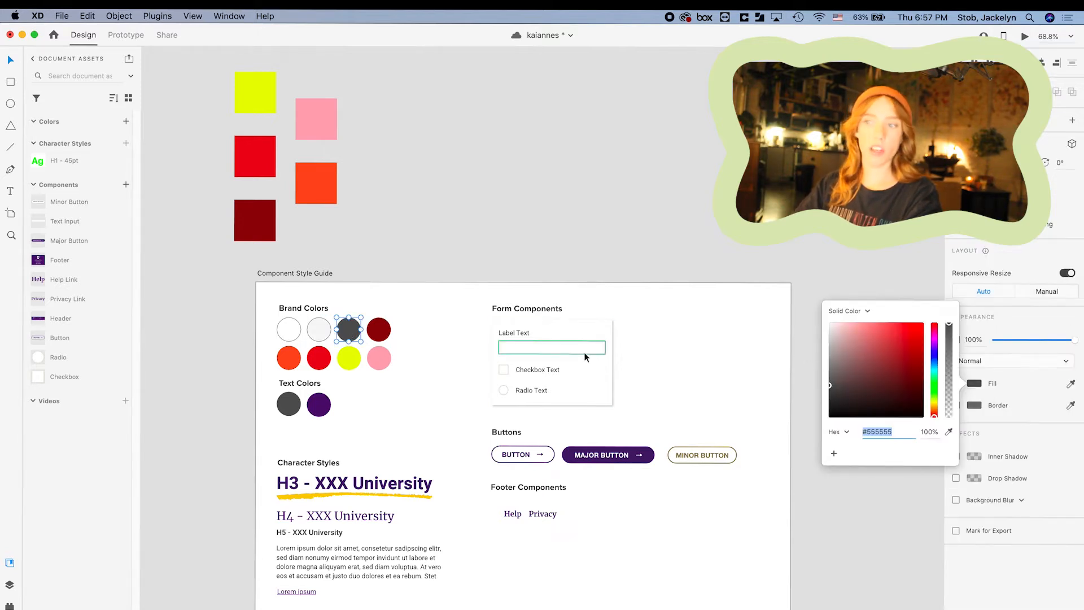
{"action": "left_click", "coordinate": [949, 431]}
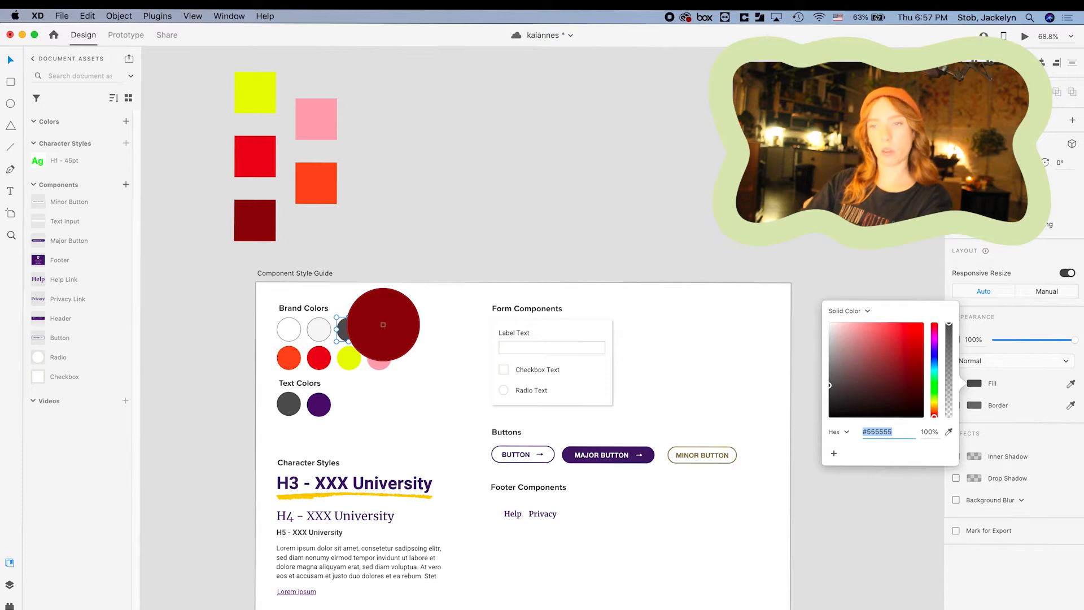
{"action": "left_click", "coordinate": [377, 330]}
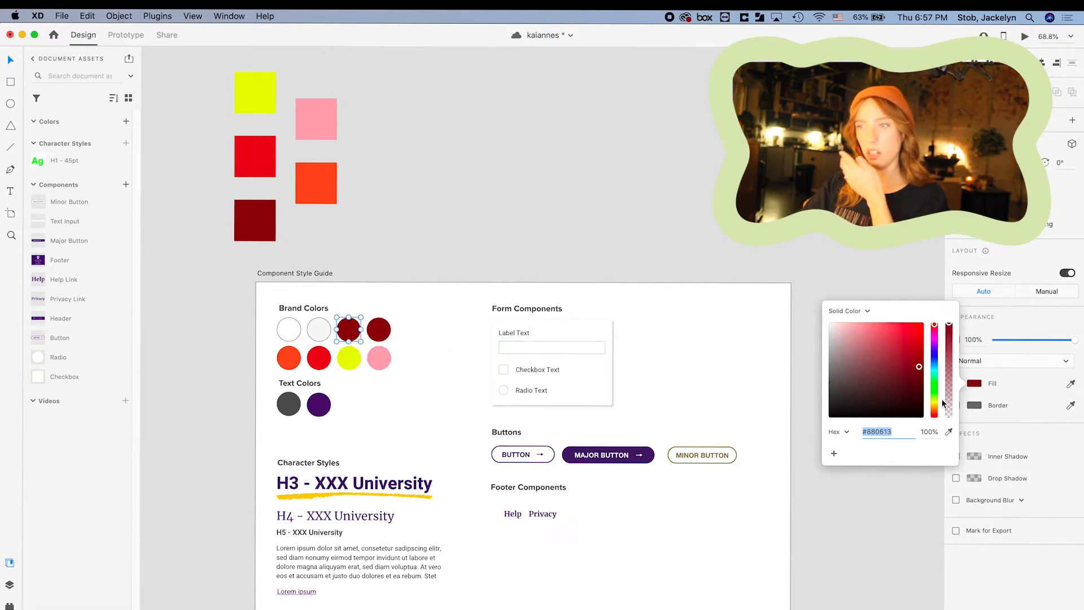
{"action": "left_click_drag", "start_coordinate": [919, 367], "coordinate": [929, 402]}
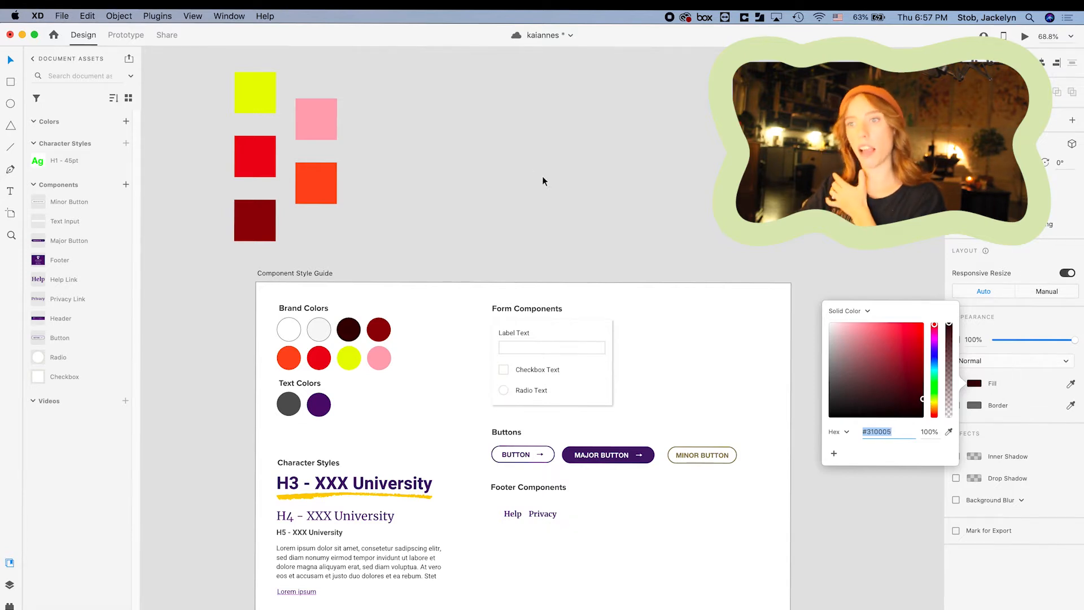
{"action": "mouse_move", "coordinate": [922, 399]}
{"action": "left_mouse_down"}
{"action": "mouse_move", "coordinate": [893, 404]}
{"action": "mouse_move", "coordinate": [934, 413]}
{"action": "mouse_move", "coordinate": [933, 404]}
{"action": "left_mouse_up"}
{"action": "left_click", "coordinate": [462, 256]}
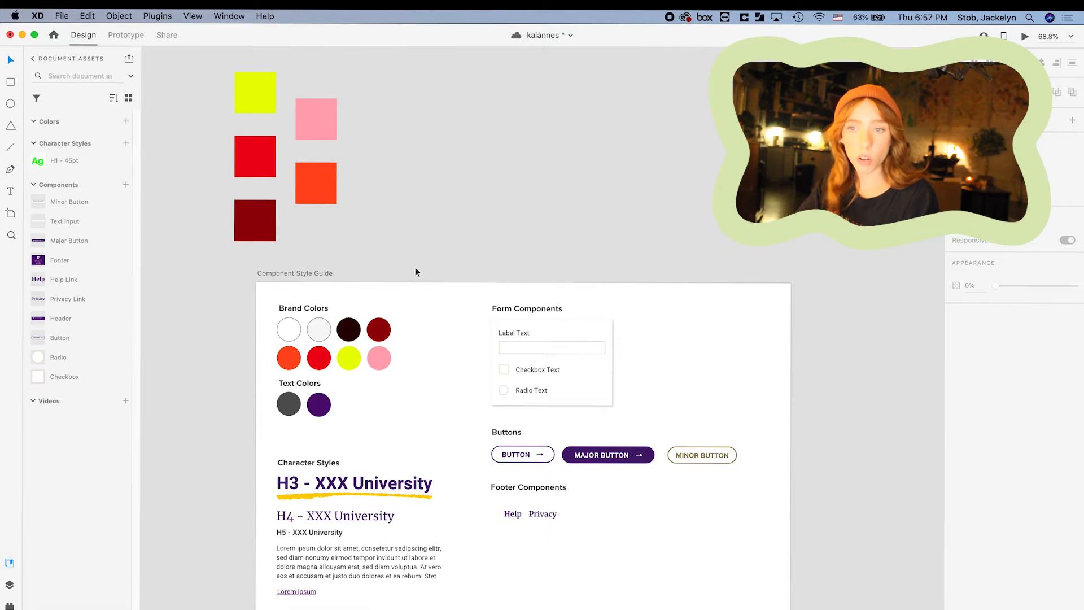
Sample the brand palette to turn the grey text circle near-black brown and the purple circle dark red.
{"action": "left_click", "coordinate": [287, 407]}
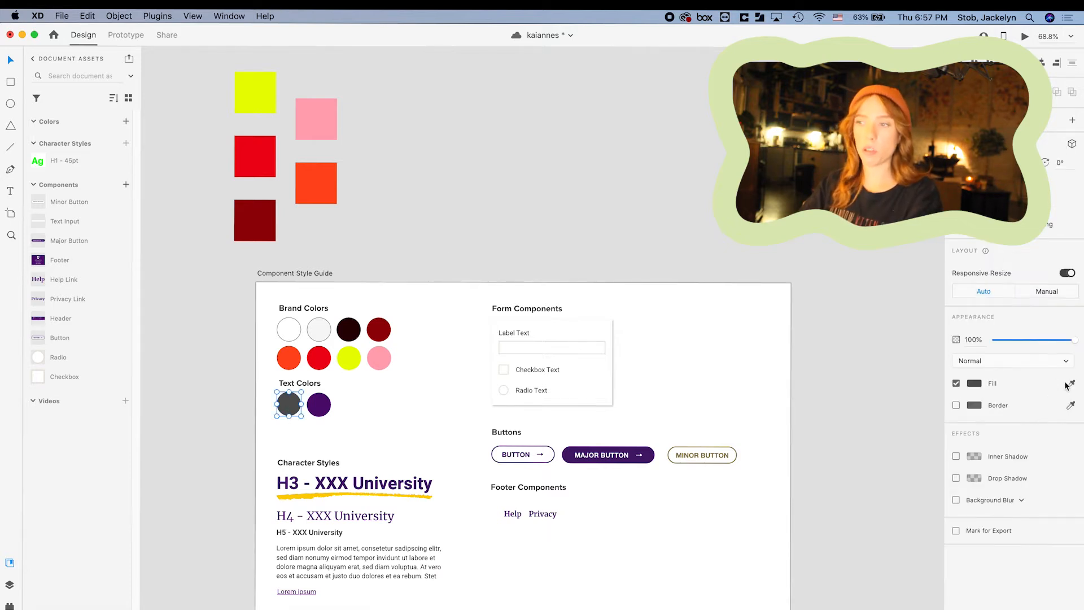
{"action": "left_click", "coordinate": [351, 326]}
{"action": "left_click", "coordinate": [446, 377]}
{"action": "left_click", "coordinate": [326, 400]}
{"action": "scroll", "coordinate": [429, 386], "scroll_direction": "down", "scroll_amount": 2}
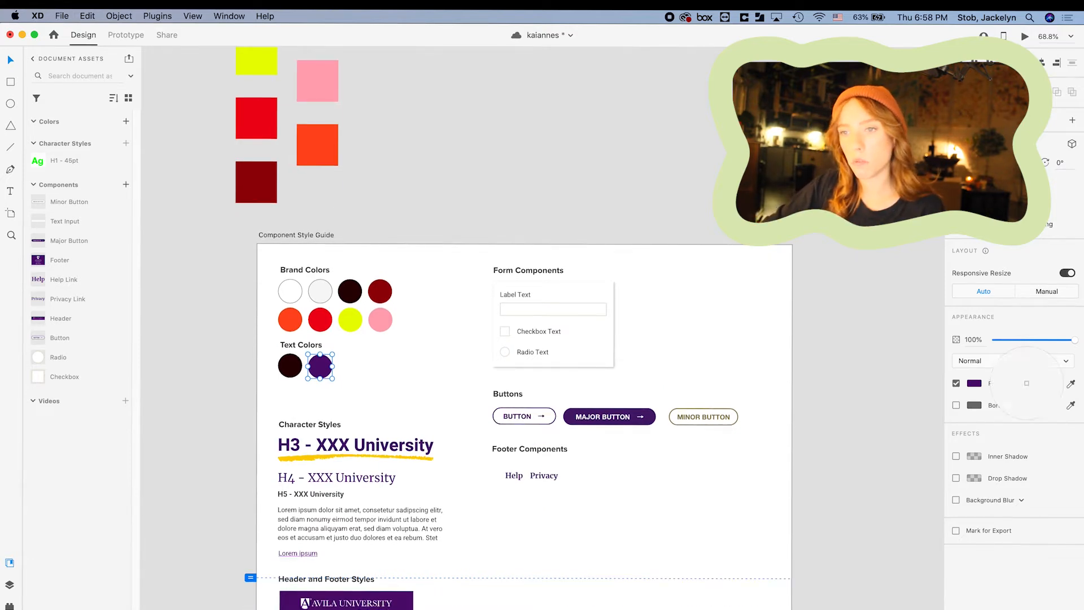
{"action": "left_click", "coordinate": [380, 291]}
{"action": "left_click", "coordinate": [469, 262]}
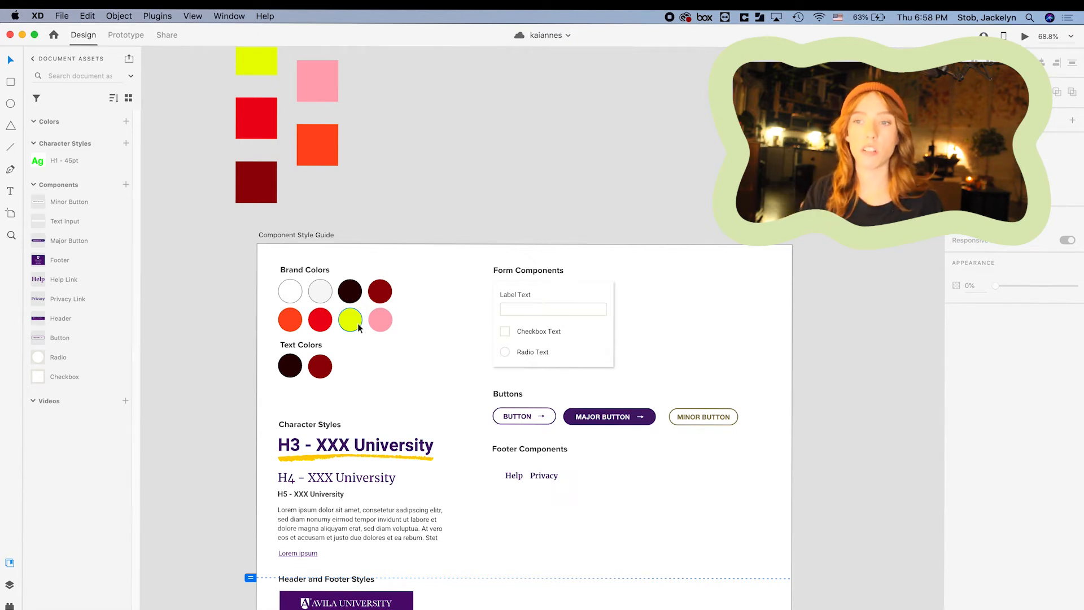
Delete the stray magenta test text from the Web artboard.
{"action": "left_click", "coordinate": [292, 326]}
{"action": "scroll", "coordinate": [282, 321], "scroll_direction": "up", "scroll_amount": 3}
{"action": "left_click", "coordinate": [368, 320], "text": "shift"}
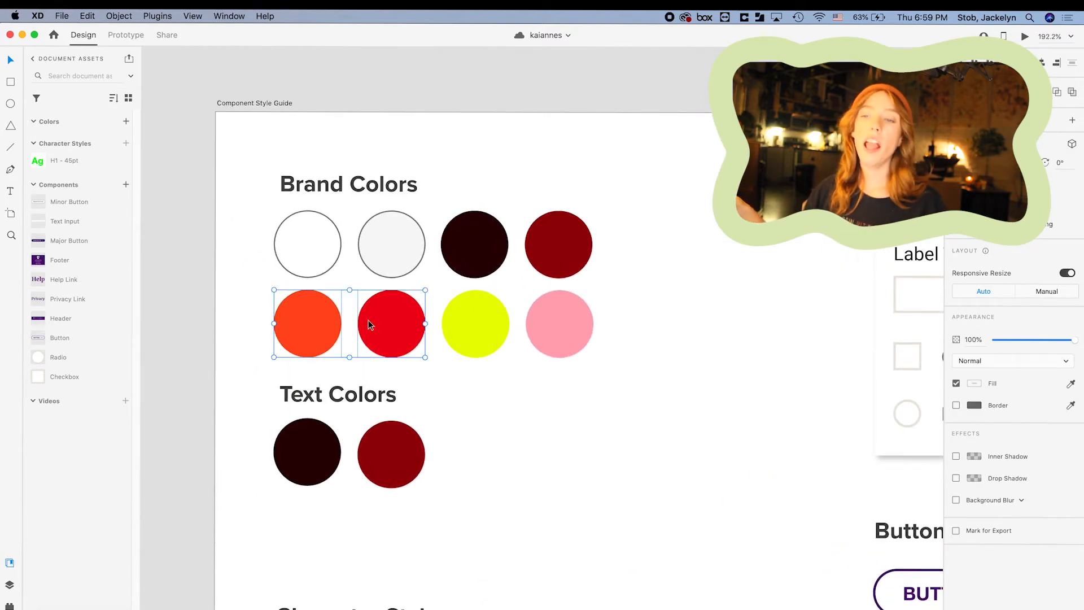
{"action": "left_click", "coordinate": [407, 370]}
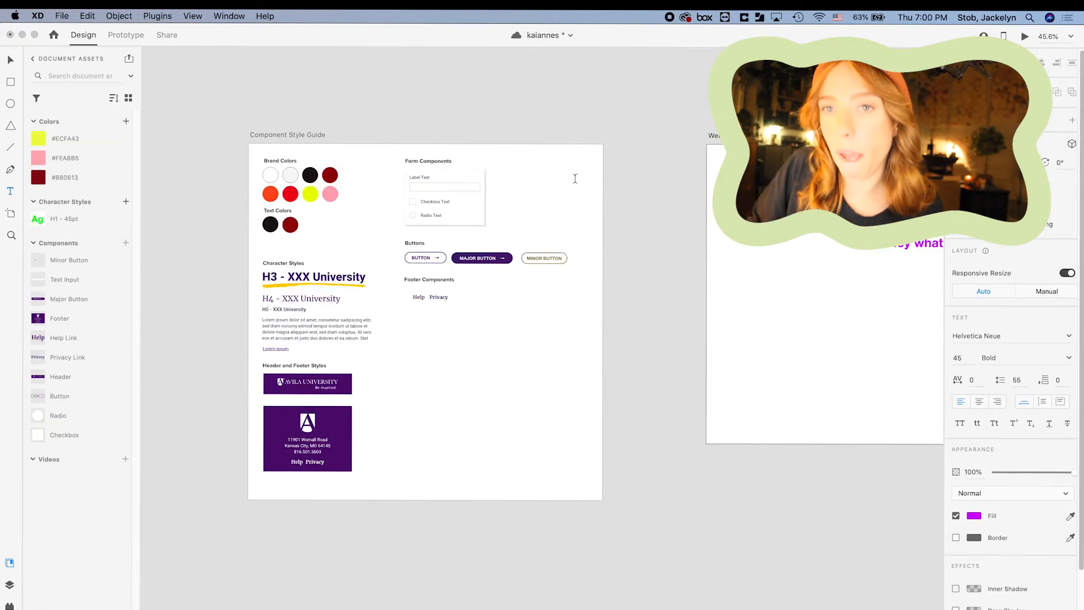
{"action": "left_click", "coordinate": [12, 60]}
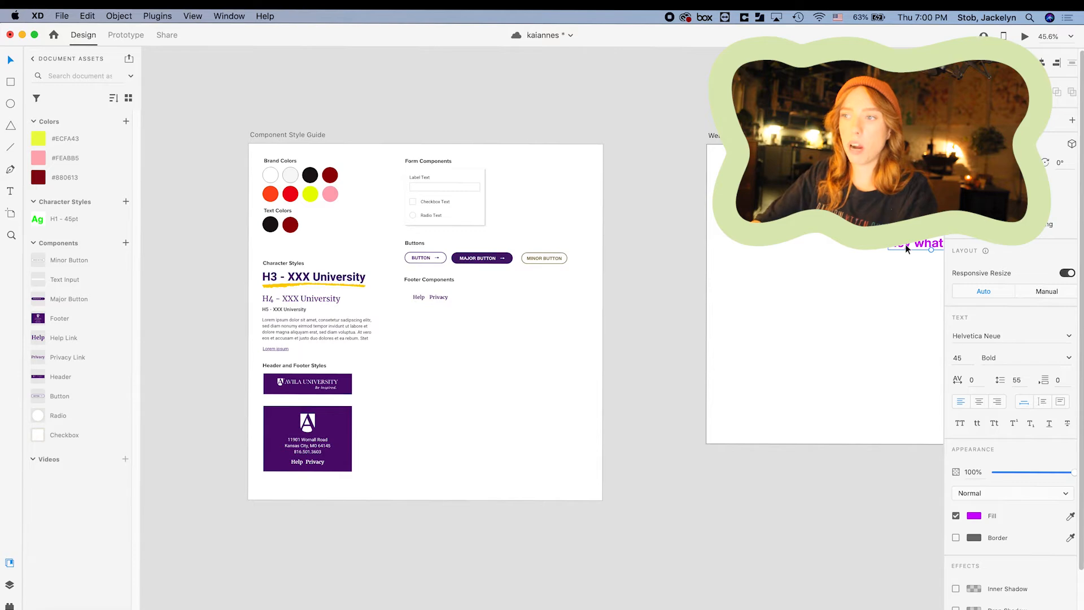
{"action": "key", "text": "BackSpace"}
Save the red brand circle's #DA2F28 as a document colour.
{"action": "scroll", "coordinate": [337, 178], "scroll_direction": "up", "scroll_amount": 5}
{"action": "scroll", "coordinate": [337, 177], "scroll_direction": "left", "scroll_amount": 3}
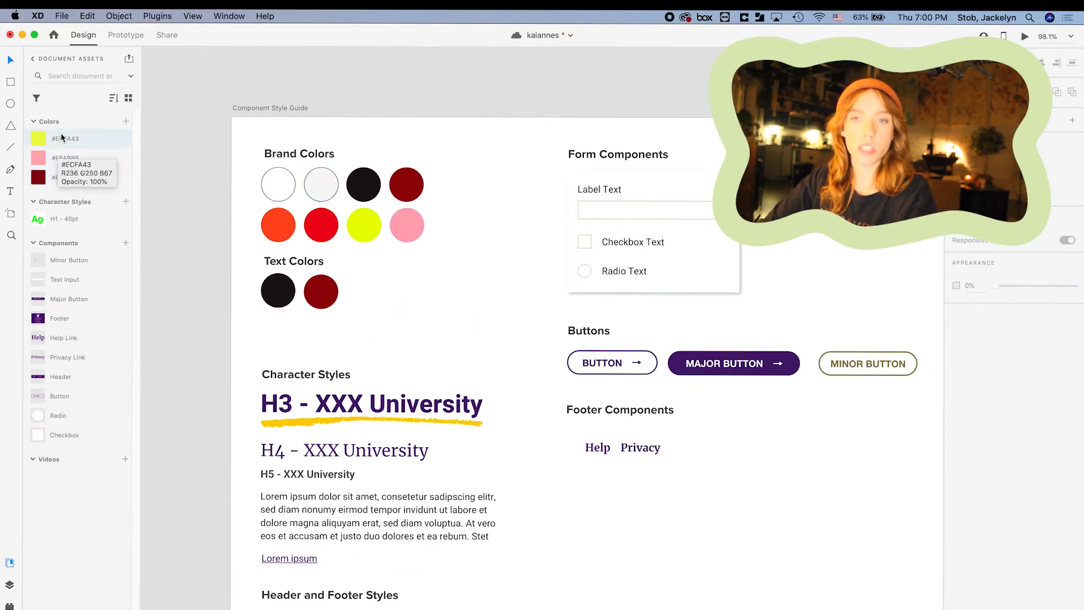
{"action": "left_click", "coordinate": [326, 219]}
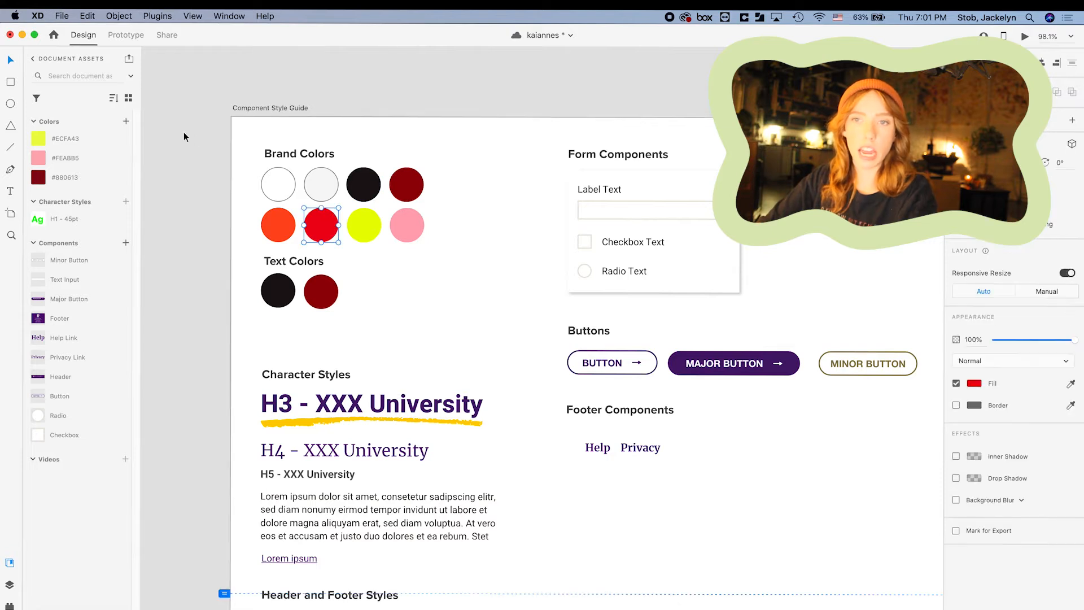
{"action": "left_click", "coordinate": [125, 120]}
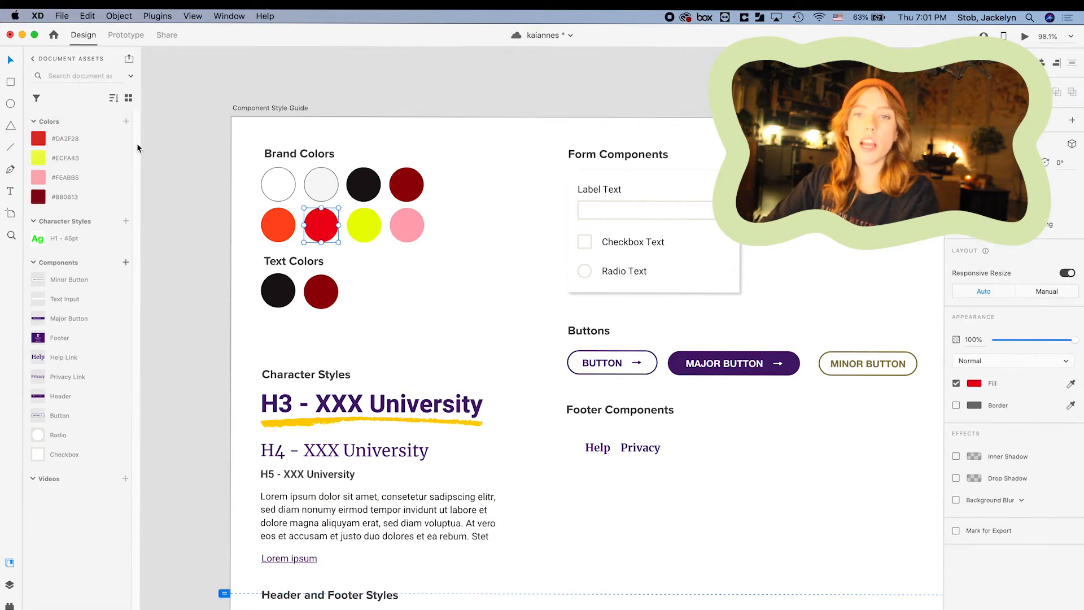
{"action": "left_click", "coordinate": [186, 150]}
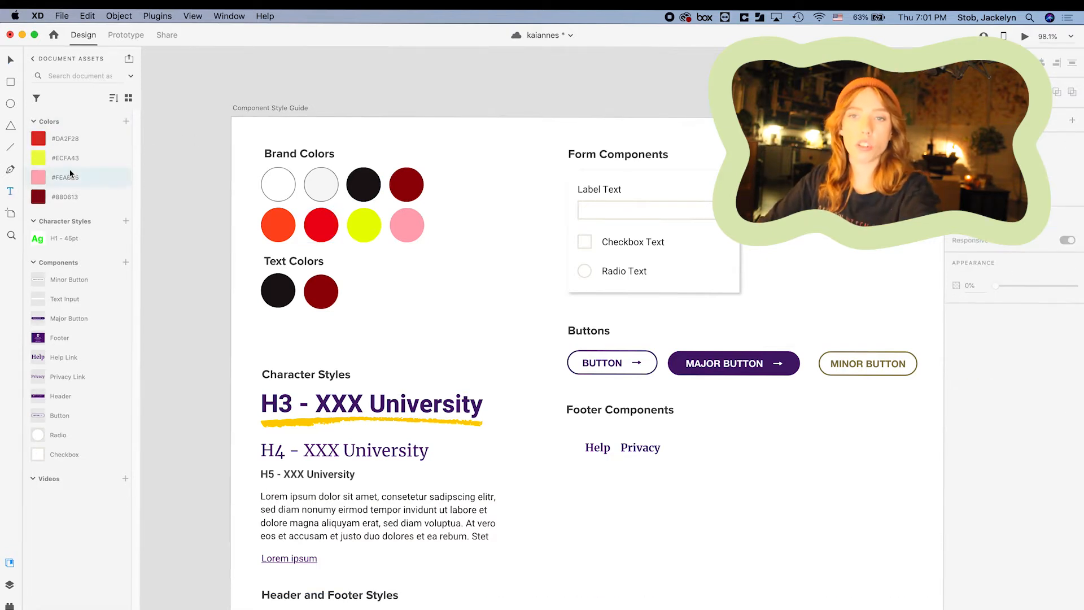
{"action": "scroll", "coordinate": [447, 150], "scroll_direction": "down", "scroll_amount": 3}
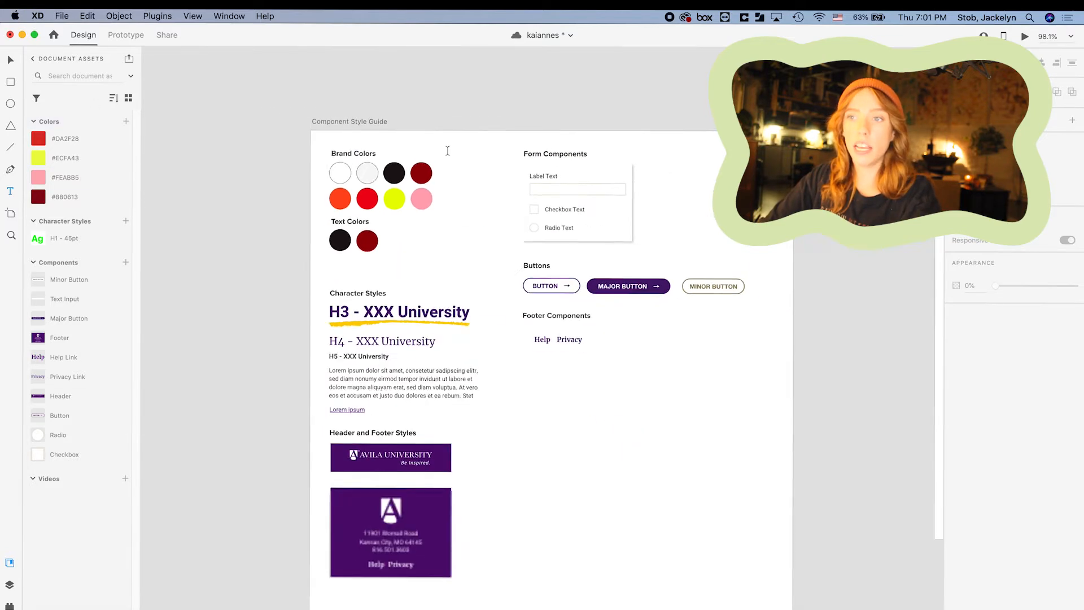
Add the heading 'Hey what's up' on the Web 1920 artboard in the H1 - 45pt style.
{"action": "scroll", "coordinate": [472, 150], "scroll_direction": "right", "scroll_amount": 5}
{"action": "left_click", "coordinate": [618, 166]}
{"action": "type", "text": "Hey wht"}
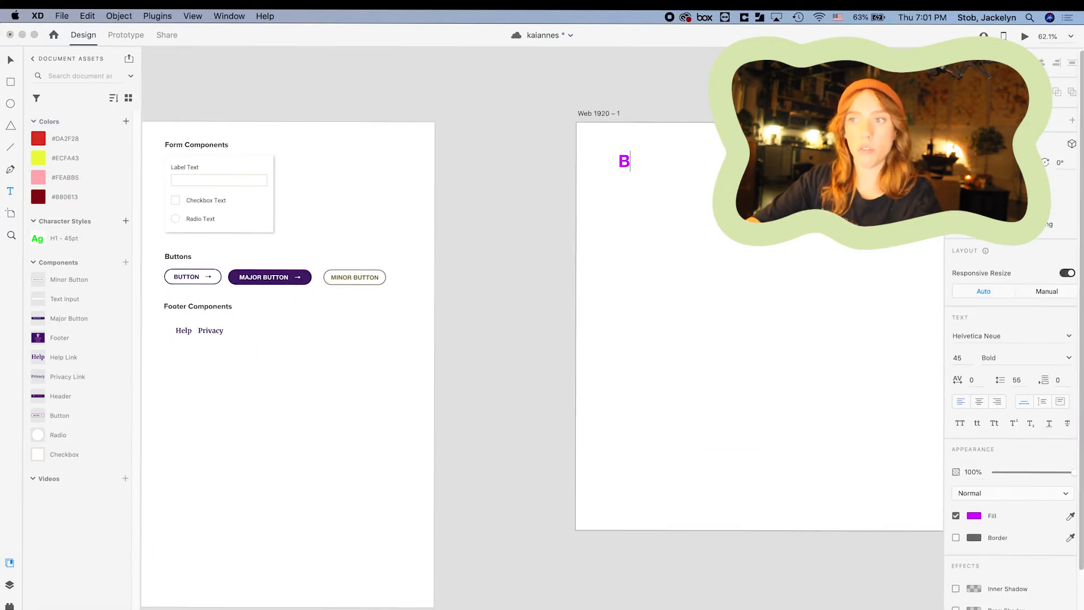
{"action": "key", "text": "BackSpace"}
{"action": "type", "text": "at's up"}
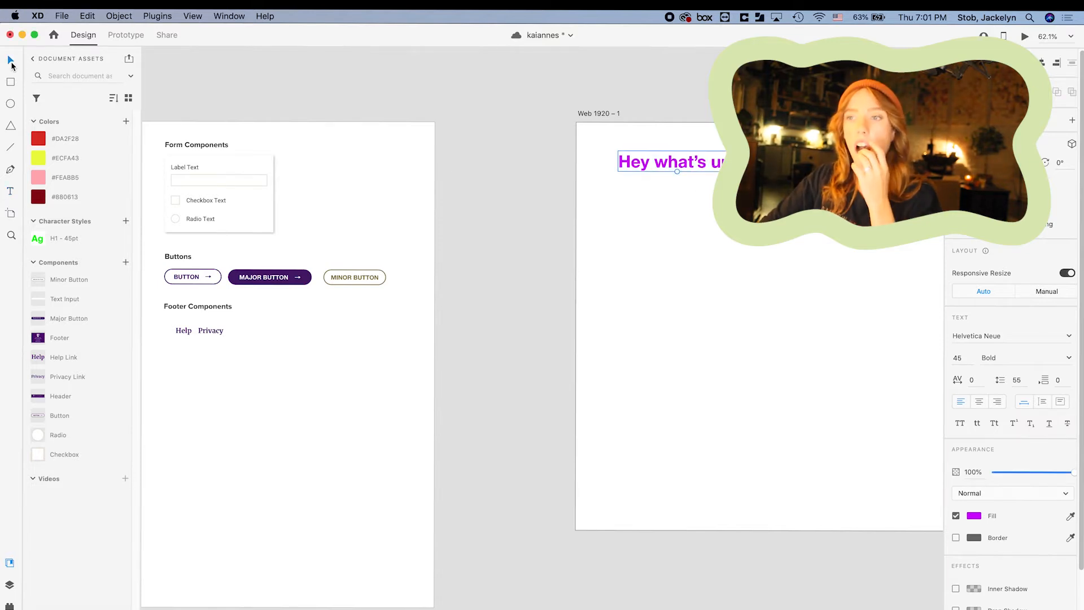
{"action": "key", "text": "Escape"}
{"action": "scroll", "coordinate": [587, 209], "scroll_direction": "down", "scroll_amount": 3}
{"action": "scroll", "coordinate": [279, 233], "scroll_direction": "left", "scroll_amount": 3}
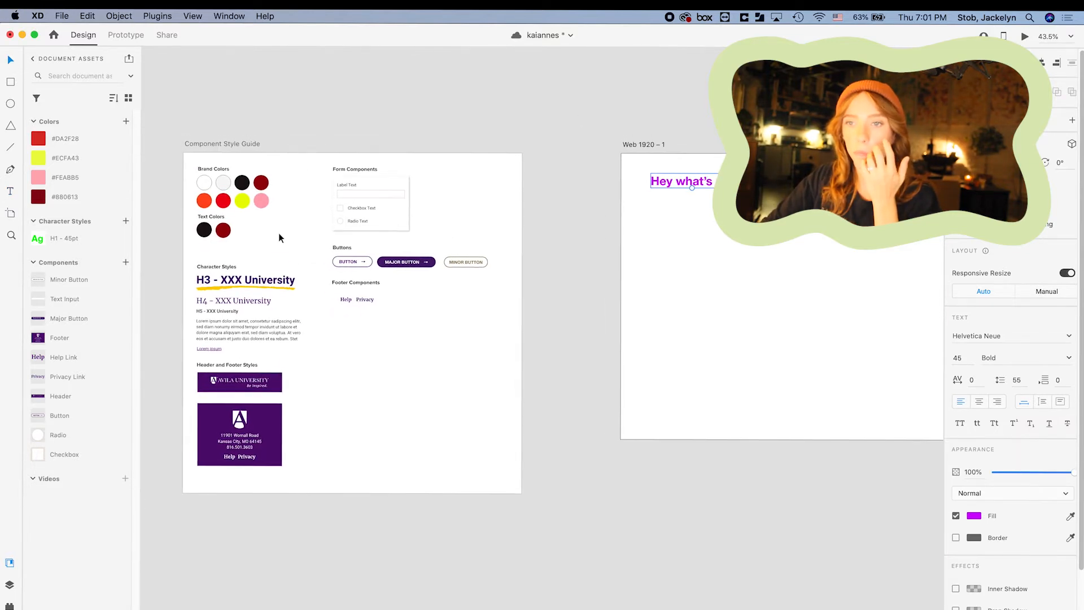
{"action": "left_click", "coordinate": [72, 239]}
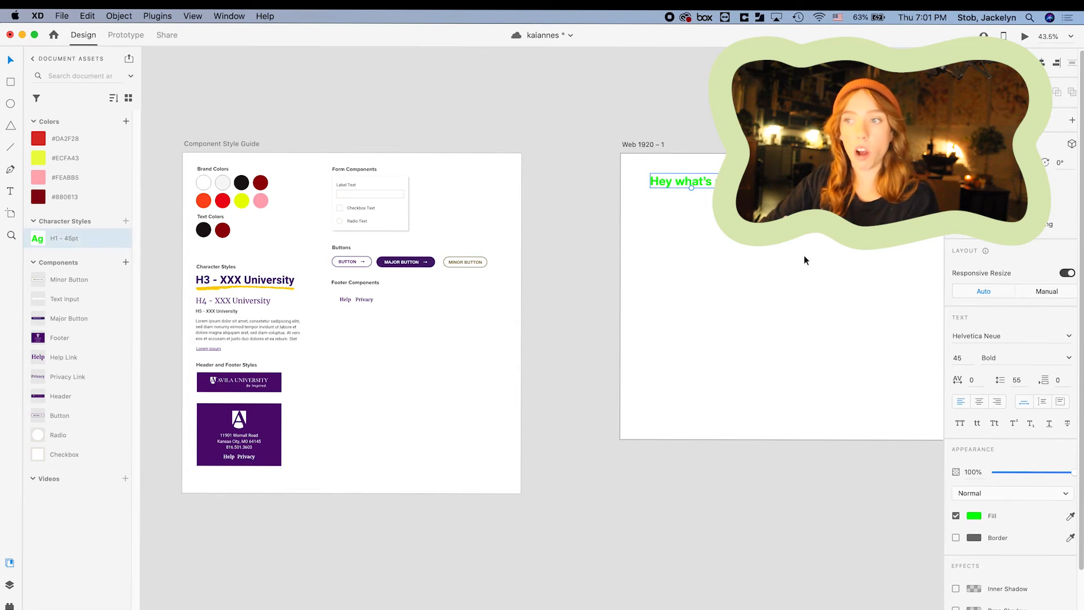
Make the heading the saved red #DA2F28, undoing an accidental black fill.
{"action": "left_click", "coordinate": [709, 187]}
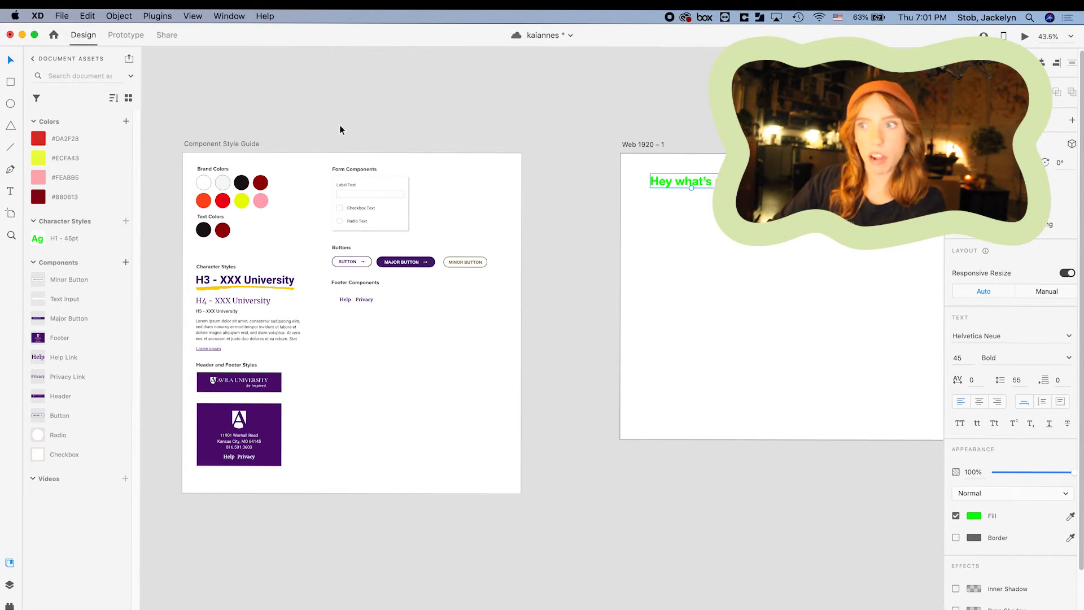
{"action": "left_click", "coordinate": [38, 139]}
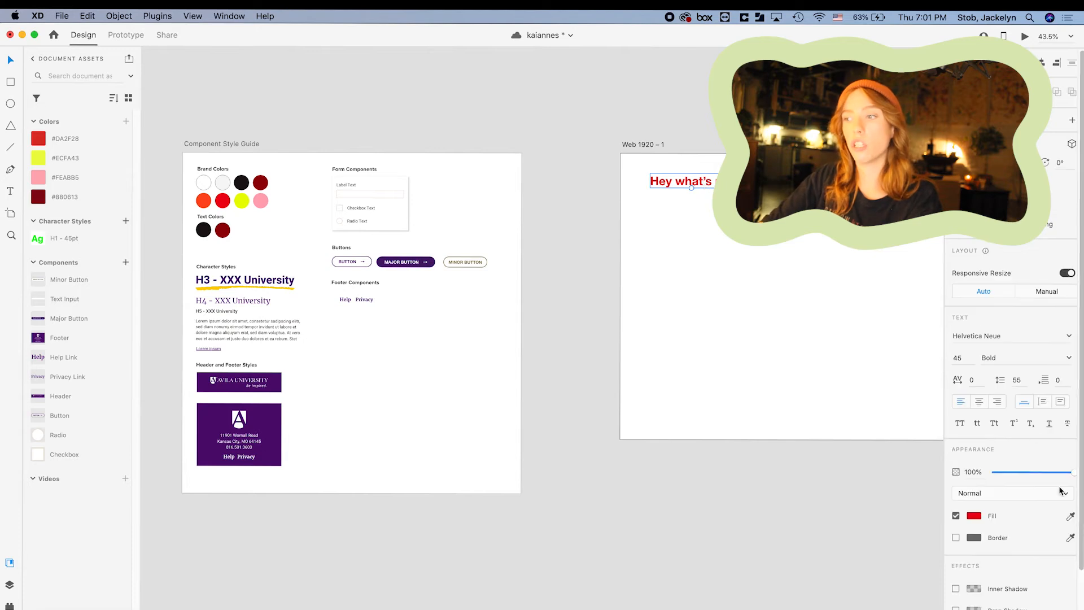
{"action": "left_click", "coordinate": [1070, 516]}
{"action": "left_click", "coordinate": [241, 183]}
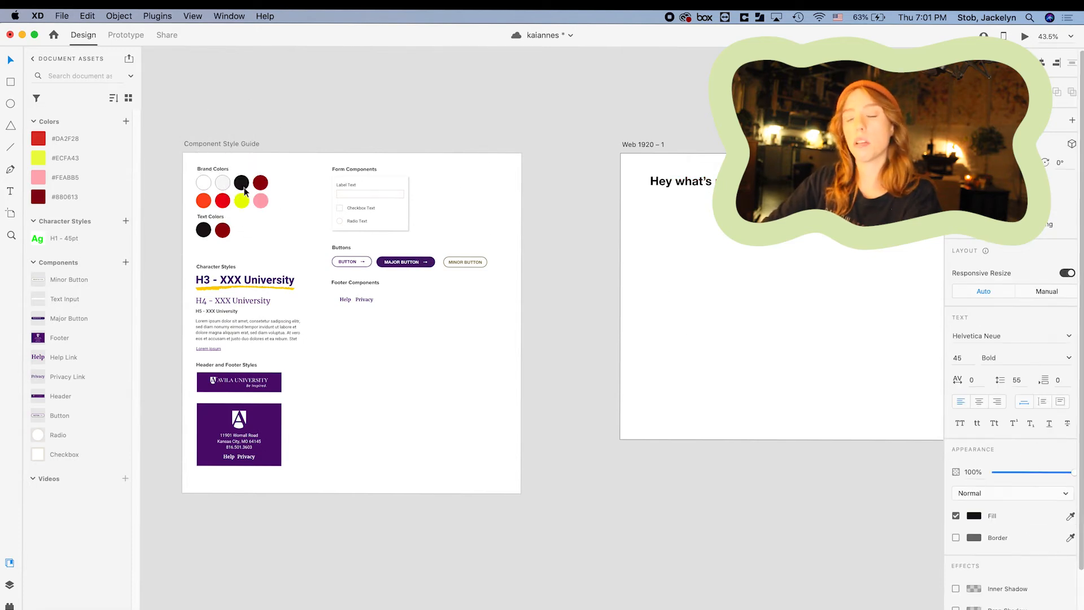
{"action": "left_click", "coordinate": [710, 232]}
{"action": "key", "text": "super+z"}
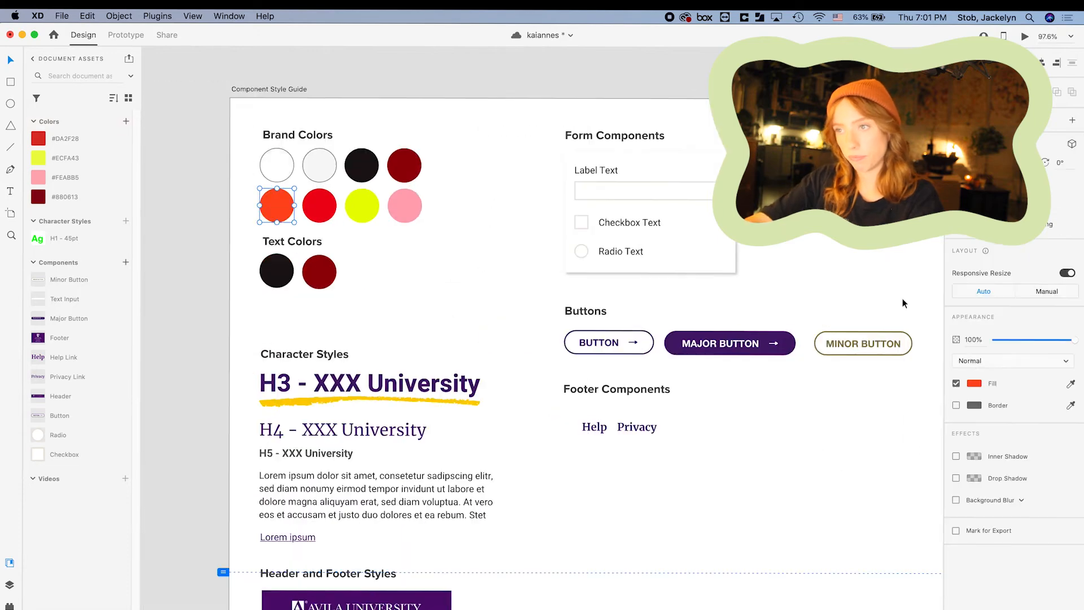
Add the remaining brand colours to the document colours and delete the grey #707070.
{"action": "left_click", "coordinate": [125, 121]}
{"action": "left_click", "coordinate": [289, 267]}
{"action": "left_click", "coordinate": [126, 121]}
{"action": "left_click", "coordinate": [319, 165]}
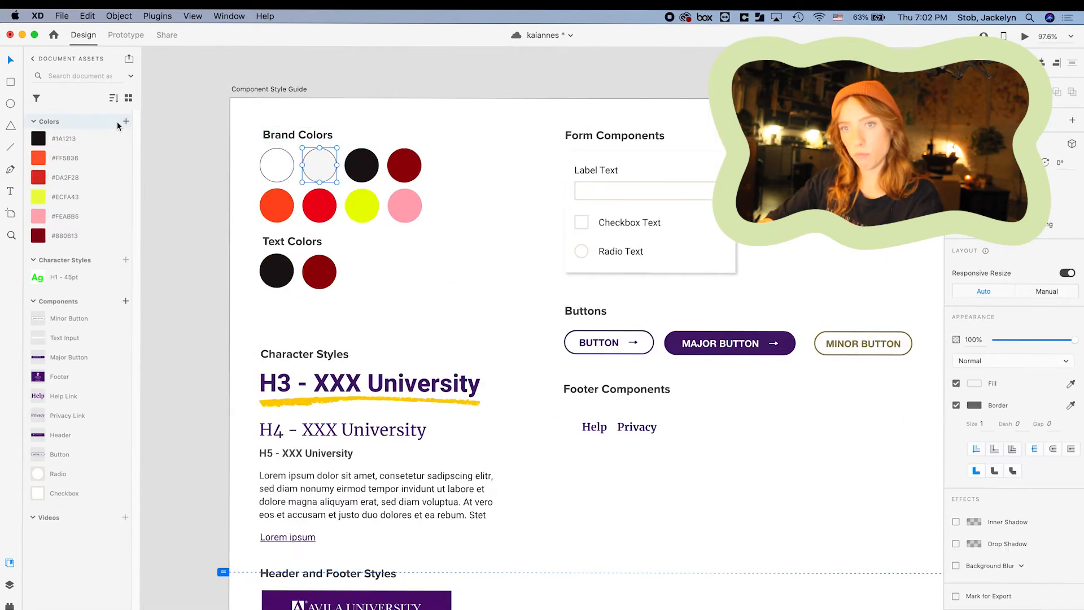
{"action": "left_click", "coordinate": [126, 121]}
{"action": "left_click", "coordinate": [276, 165]}
{"action": "right_click", "coordinate": [102, 138]}
{"action": "left_click", "coordinate": [150, 259]}
Add the white circle's colour and remove the reappearing #707070 swatch.
{"action": "left_click", "coordinate": [798, 500]}
{"action": "left_click", "coordinate": [279, 162]}
{"action": "left_click", "coordinate": [125, 121]}
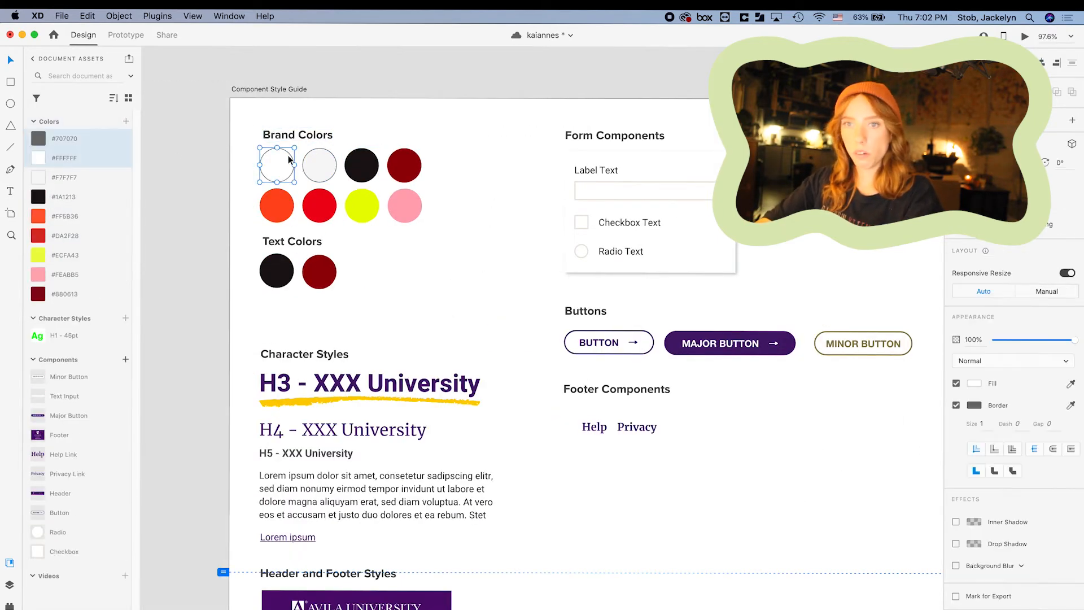
{"action": "left_click", "coordinate": [974, 383]}
{"action": "right_click", "coordinate": [80, 138]}
{"action": "left_click", "coordinate": [104, 258]}
Name the colours hot girls club, citrus, cherry bomb, scotch bonnet and deathly hot.
{"action": "left_click", "coordinate": [65, 276]}
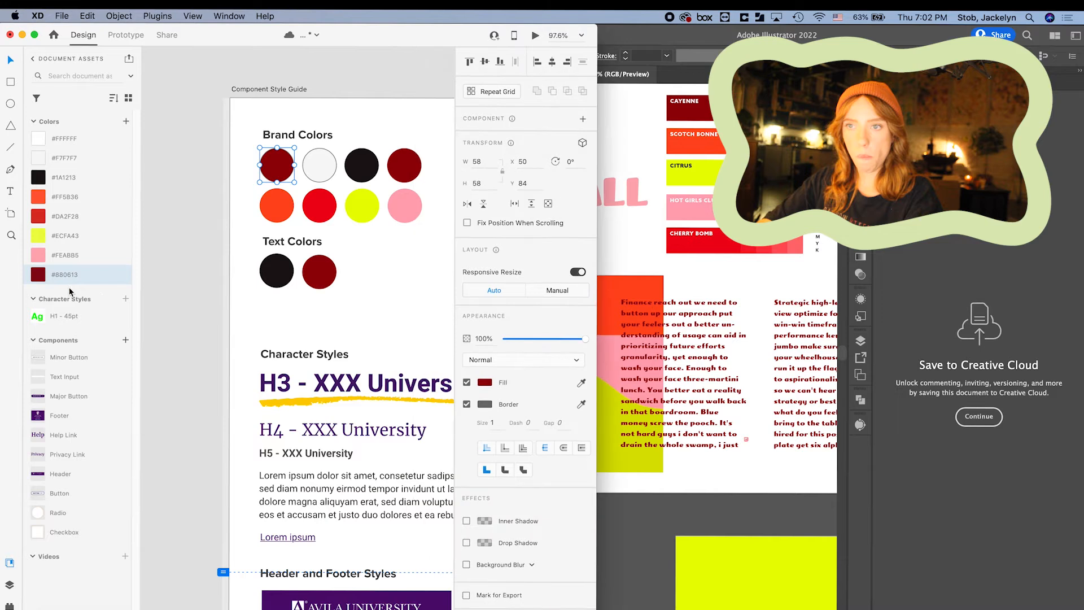
{"action": "double_click", "coordinate": [69, 256]}
{"action": "type", "text": "hot girls club"}
{"action": "double_click", "coordinate": [64, 235]}
{"action": "type", "text": "citrus"}
{"action": "double_click", "coordinate": [67, 216]}
{"action": "type", "text": "cherry bomb"}
{"action": "double_click", "coordinate": [66, 196]}
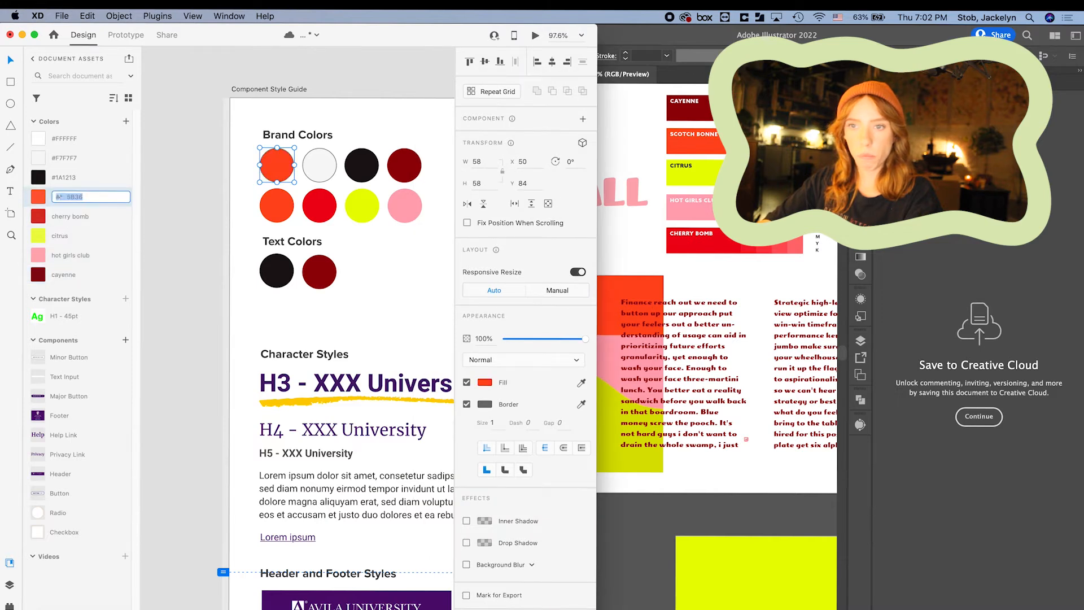
{"action": "type", "text": "scotch bonnetdeathly hot"}
Name the white colour 'tunnel vision' and the light grey #F7F7F7 'grey?'.
{"action": "double_click", "coordinate": [64, 138]}
{"action": "type", "text": "tunnel vision"}
{"action": "left_click", "coordinate": [70, 161]}
{"action": "double_click", "coordinate": [69, 164]}
{"action": "type", "text": "grey?"}
{"action": "key", "text": "Return"}
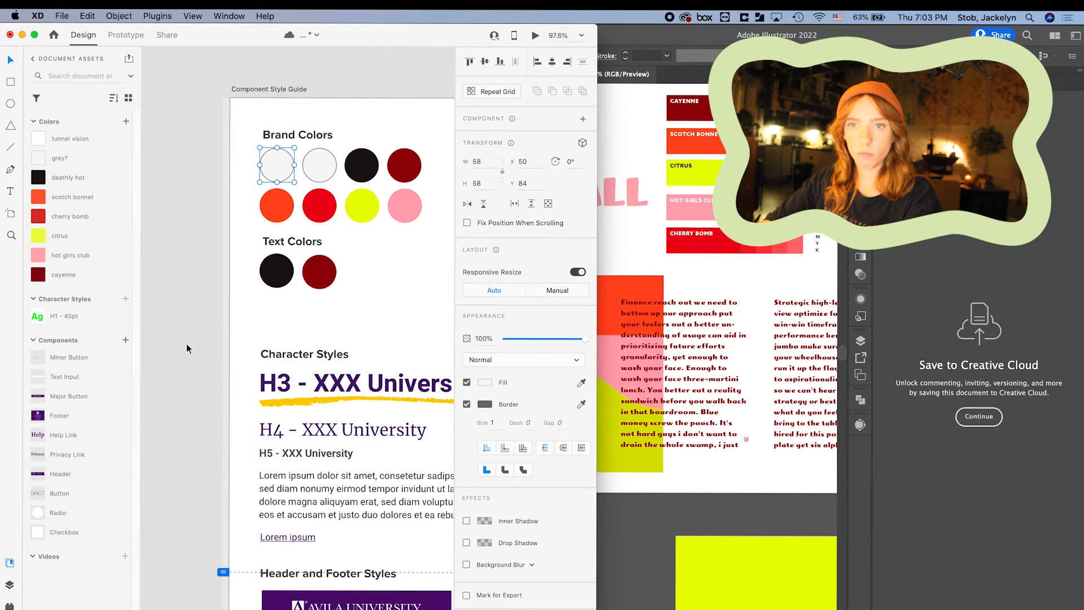
Select the H3 heading in the style guide.
{"action": "scroll", "coordinate": [186, 343], "scroll_direction": "down", "scroll_amount": 3}
{"action": "scroll", "coordinate": [186, 344], "scroll_direction": "right", "scroll_amount": 1}
{"action": "left_click", "coordinate": [226, 243]}
{"action": "scroll", "coordinate": [226, 246], "scroll_direction": "down", "scroll_amount": 2}
Inspect the brand cards' text fonts in Kai Anne's Illustrator artwork.
{"action": "left_click", "coordinate": [677, 265]}
{"action": "scroll", "coordinate": [677, 265], "scroll_direction": "down", "scroll_amount": 8}
{"action": "double_click", "coordinate": [711, 546]}
{"action": "left_click", "coordinate": [711, 546]}
{"action": "key", "text": "super+t"}
{"action": "double_click", "coordinate": [396, 34]}
{"action": "scroll", "coordinate": [283, 251], "scroll_direction": "left", "scroll_amount": 2}
{"action": "left_click", "coordinate": [986, 293]}
{"action": "left_click", "coordinate": [306, 299]}
{"action": "key", "text": "super+Tab"}
{"action": "key", "text": "Escape"}
{"action": "scroll", "coordinate": [719, 496], "scroll_direction": "up", "scroll_amount": 4}
Check another brand card's font, then save the heading's Meatball font as a character style.
{"action": "double_click", "coordinate": [733, 551]}
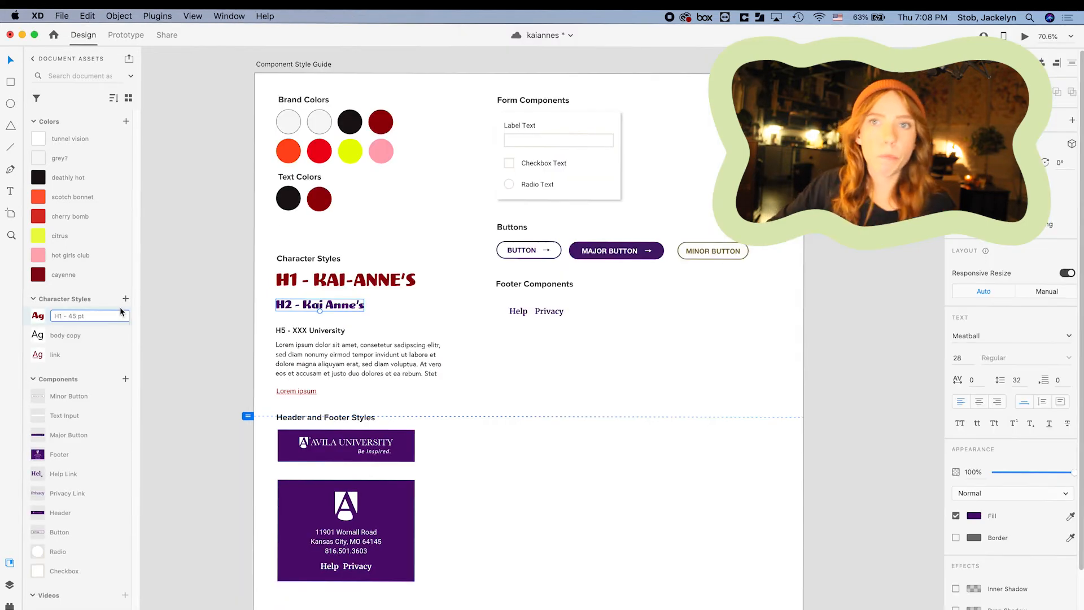
{"action": "left_click", "coordinate": [125, 298]}
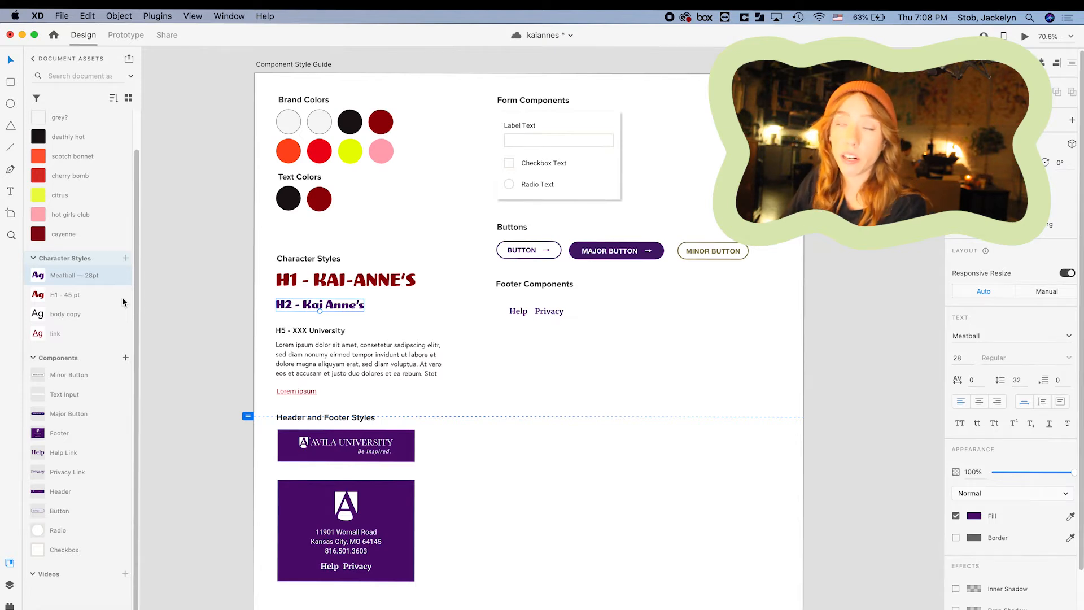
Save the component style guide cloud document with Cmd+S.
{"action": "key", "text": "super+s"}
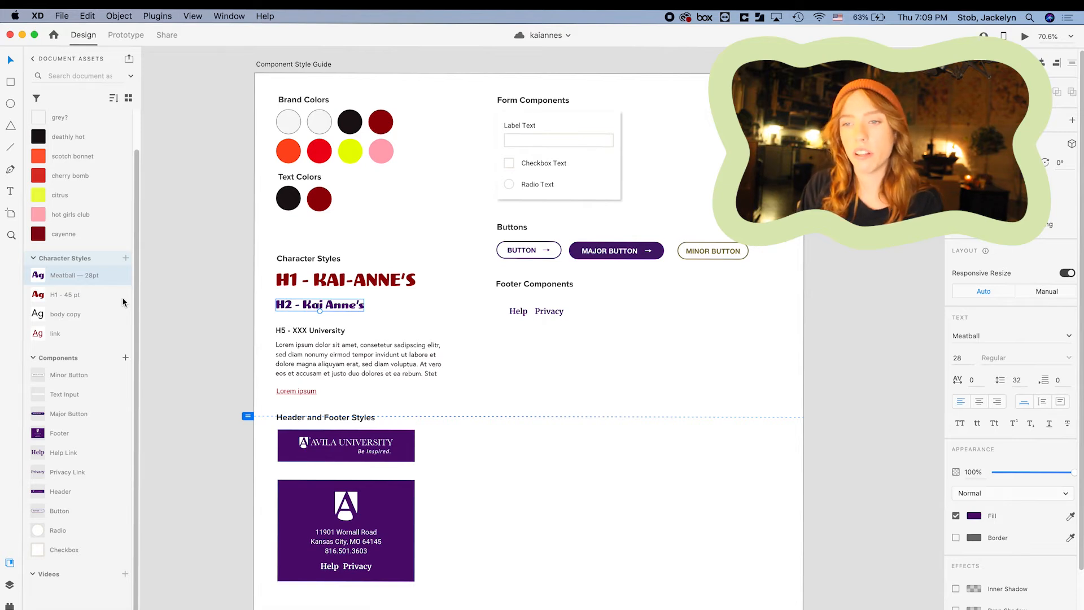
Colour the H2 - Kai Anne's heading cherry bomb red.
{"action": "left_click", "coordinate": [387, 350]}
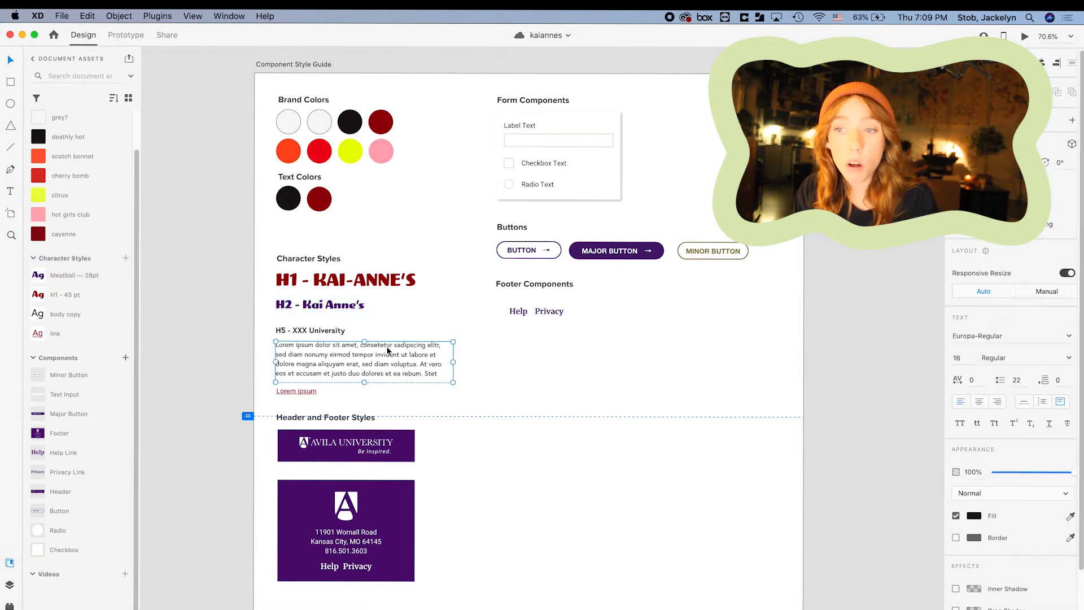
{"action": "scroll", "coordinate": [307, 317], "scroll_direction": "up", "scroll_amount": 5}
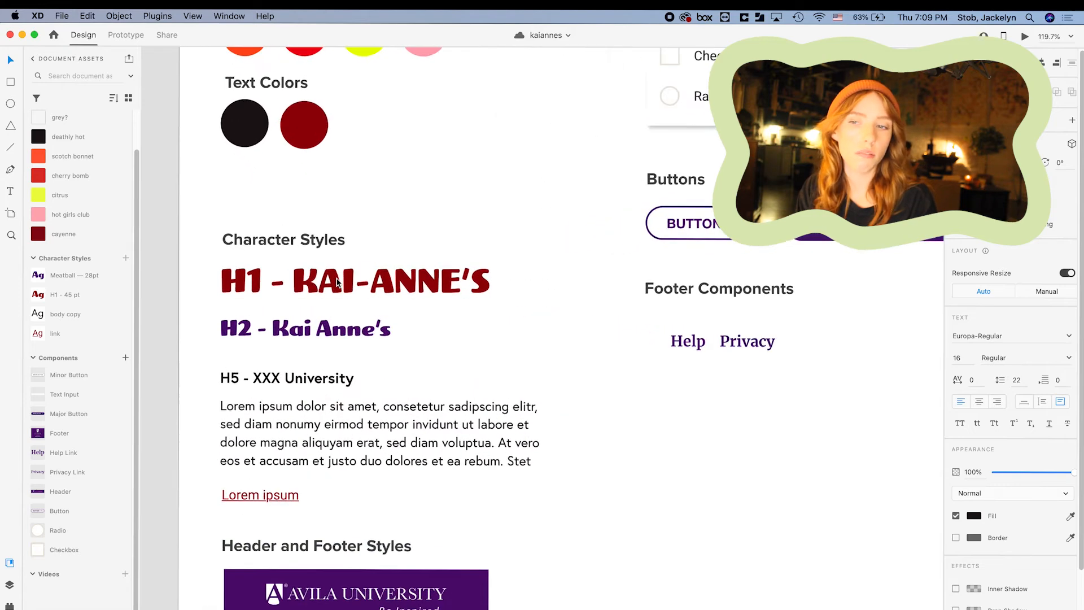
{"action": "left_click", "coordinate": [441, 364]}
{"action": "left_click", "coordinate": [378, 334]}
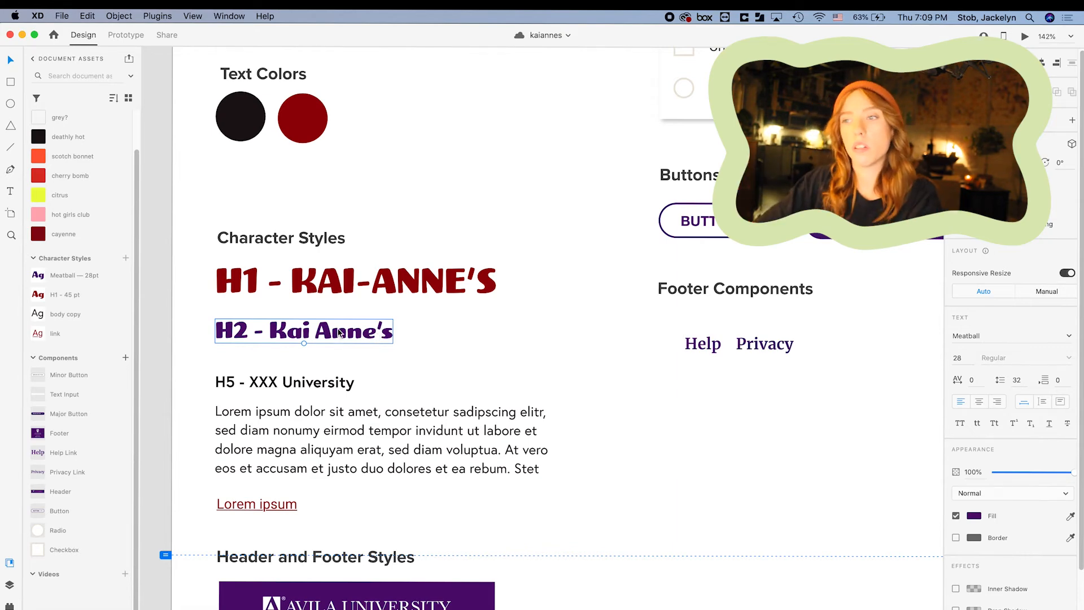
{"action": "scroll", "coordinate": [477, 186], "scroll_direction": "down", "scroll_amount": 5}
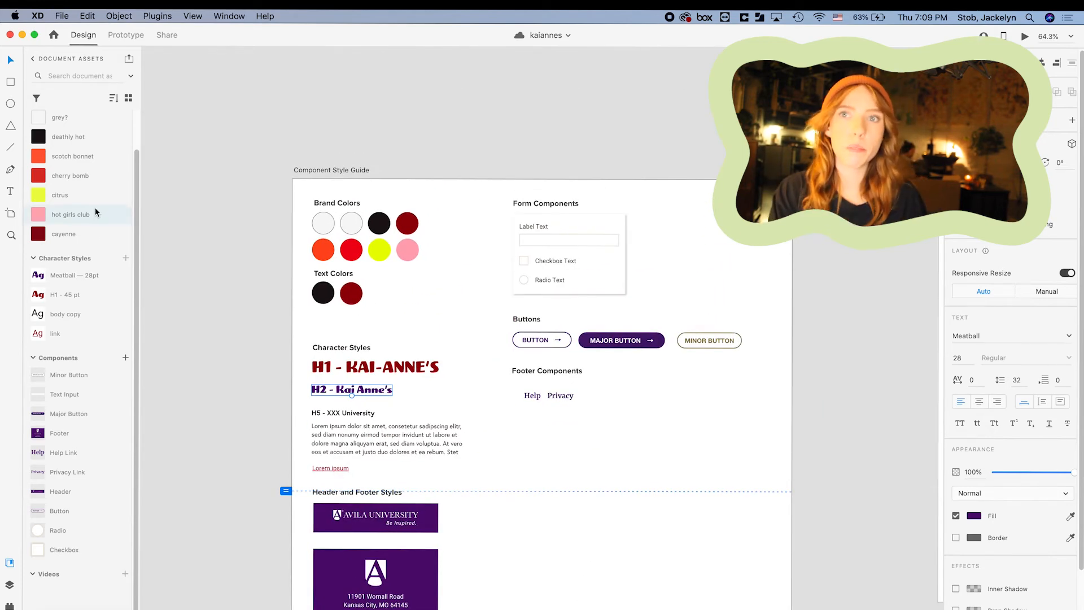
{"action": "mouse_move", "coordinate": [94, 209]}
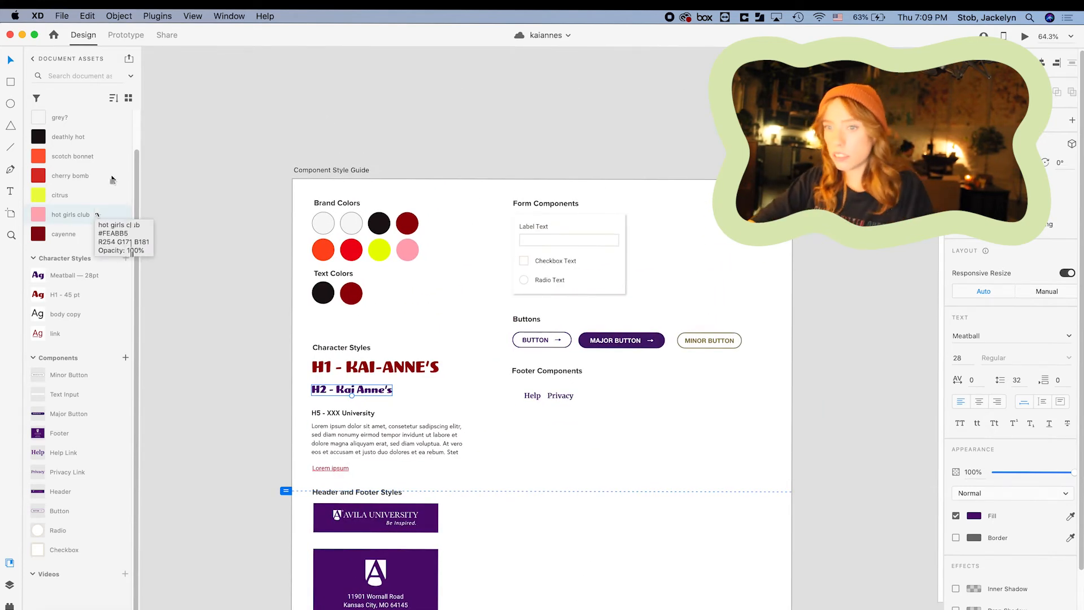
{"action": "left_click", "coordinate": [356, 413]}
{"action": "scroll", "coordinate": [360, 404], "scroll_direction": "up", "scroll_amount": 8}
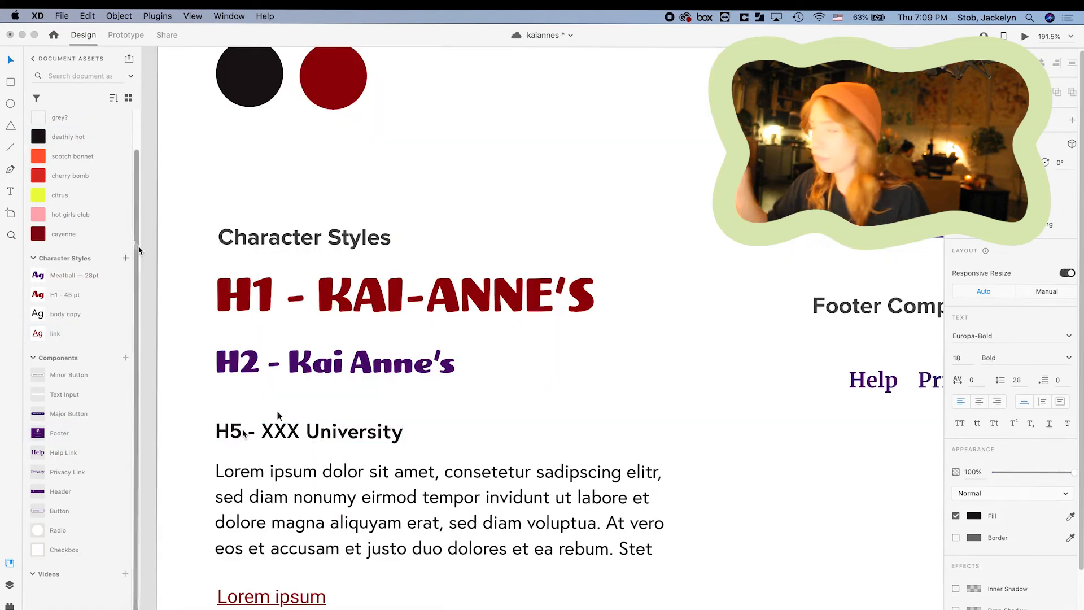
{"action": "scroll", "coordinate": [463, 211], "scroll_direction": "down", "scroll_amount": 2}
{"action": "left_click", "coordinate": [345, 320]}
{"action": "left_click", "coordinate": [53, 173]}
{"action": "left_click", "coordinate": [160, 234]}
Colour the Lorem ipsum link red, switching it from cherry bomb to dark cayenne.
{"action": "scroll", "coordinate": [165, 232], "scroll_direction": "down", "scroll_amount": 6}
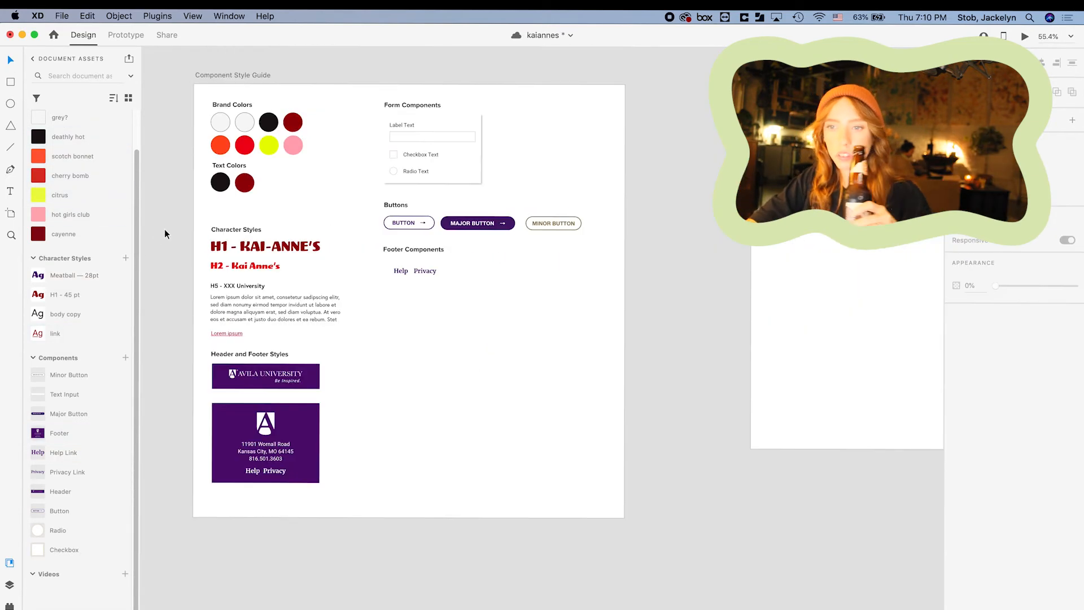
{"action": "scroll", "coordinate": [164, 229], "scroll_direction": "up", "scroll_amount": 5}
{"action": "left_click", "coordinate": [255, 411]}
{"action": "left_click", "coordinate": [56, 184]}
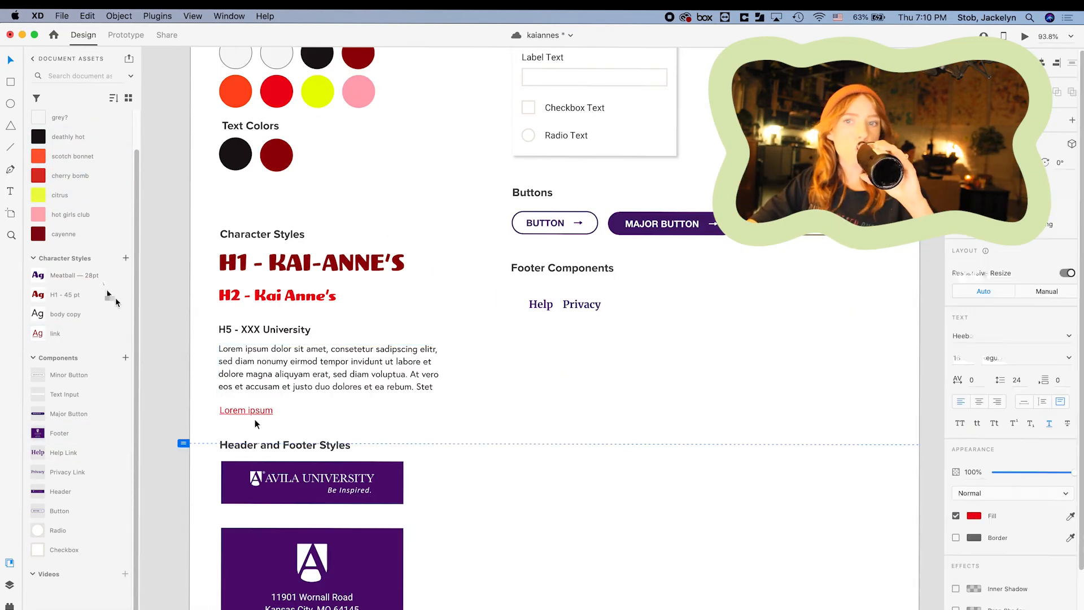
{"action": "left_click", "coordinate": [253, 411]}
{"action": "left_click", "coordinate": [39, 234]}
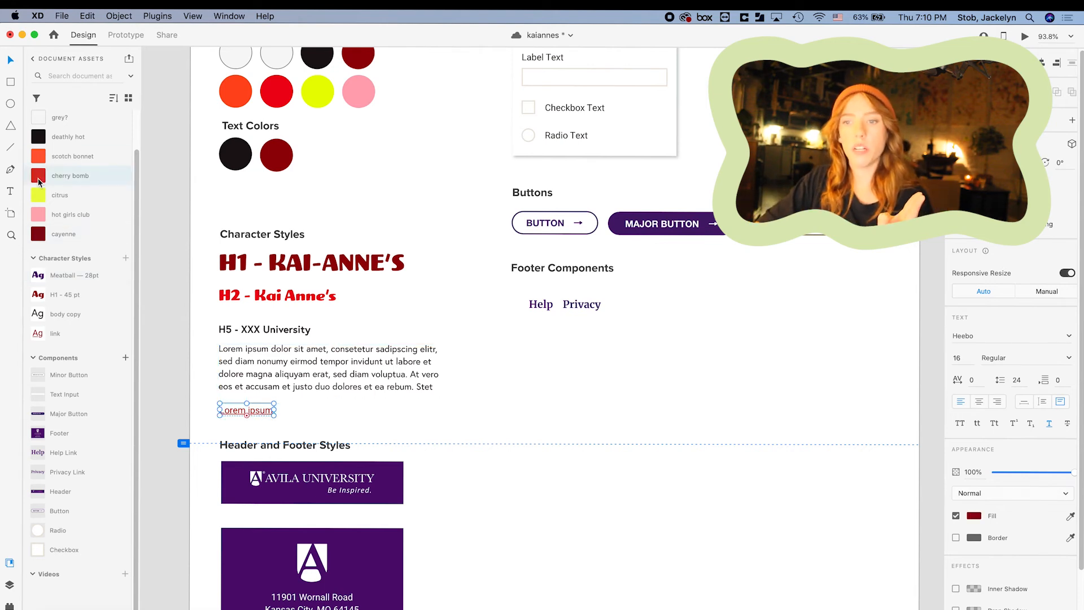
{"action": "left_click", "coordinate": [464, 432]}
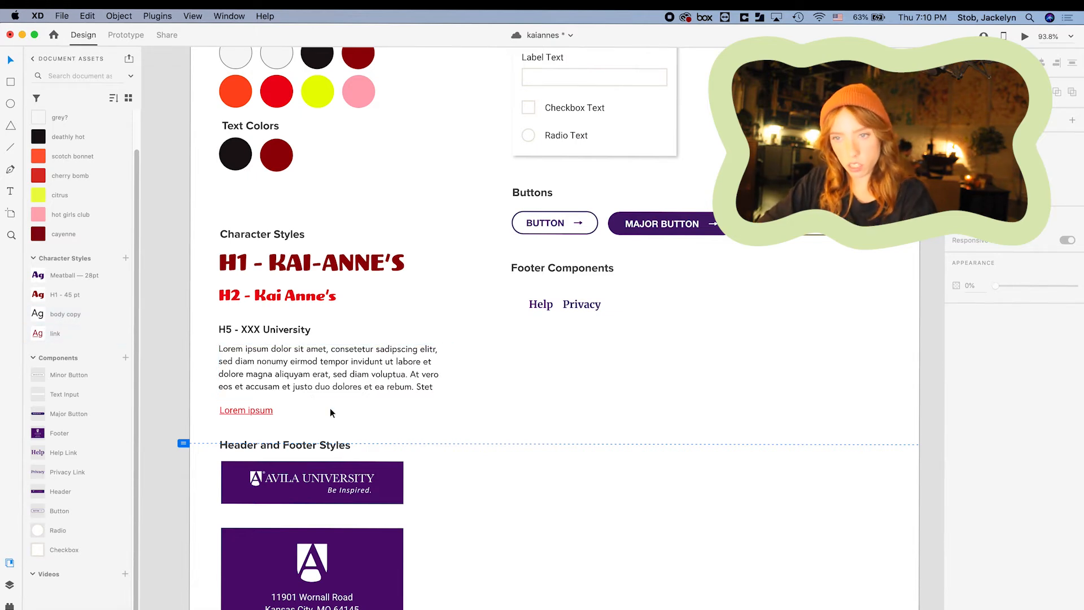
Set the Lorem ipsum link's font to Europa-Regular.
{"action": "left_click", "coordinate": [254, 410]}
{"action": "scroll", "coordinate": [249, 385], "scroll_direction": "up", "scroll_amount": 5}
{"action": "left_click", "coordinate": [408, 418]}
{"action": "scroll", "coordinate": [407, 418], "scroll_direction": "down", "scroll_amount": 3}
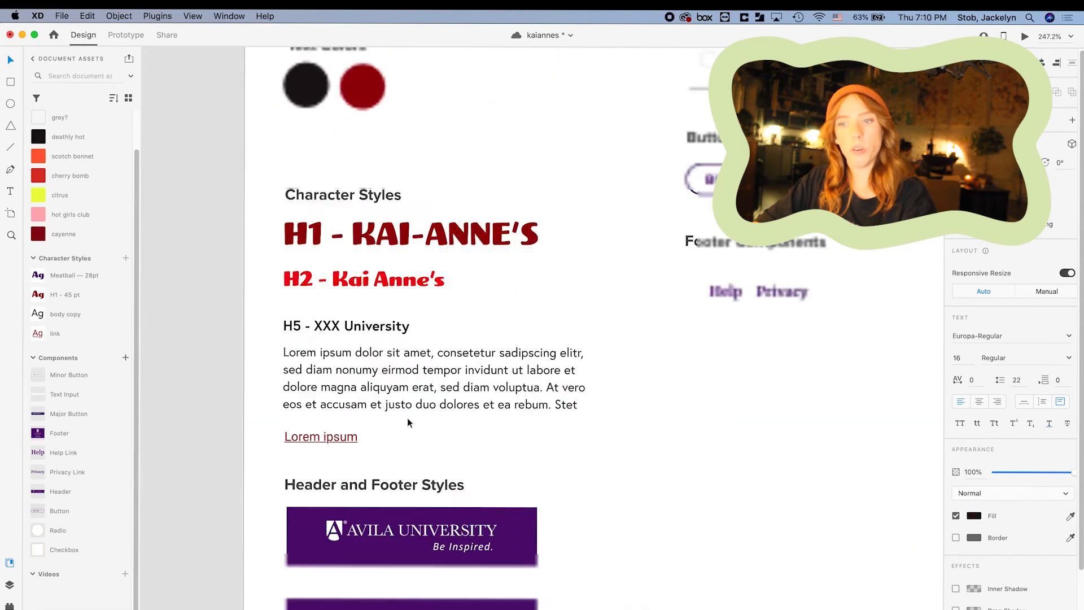
{"action": "scroll", "coordinate": [408, 418], "scroll_direction": "down", "scroll_amount": 1}
{"action": "left_click", "coordinate": [370, 436]}
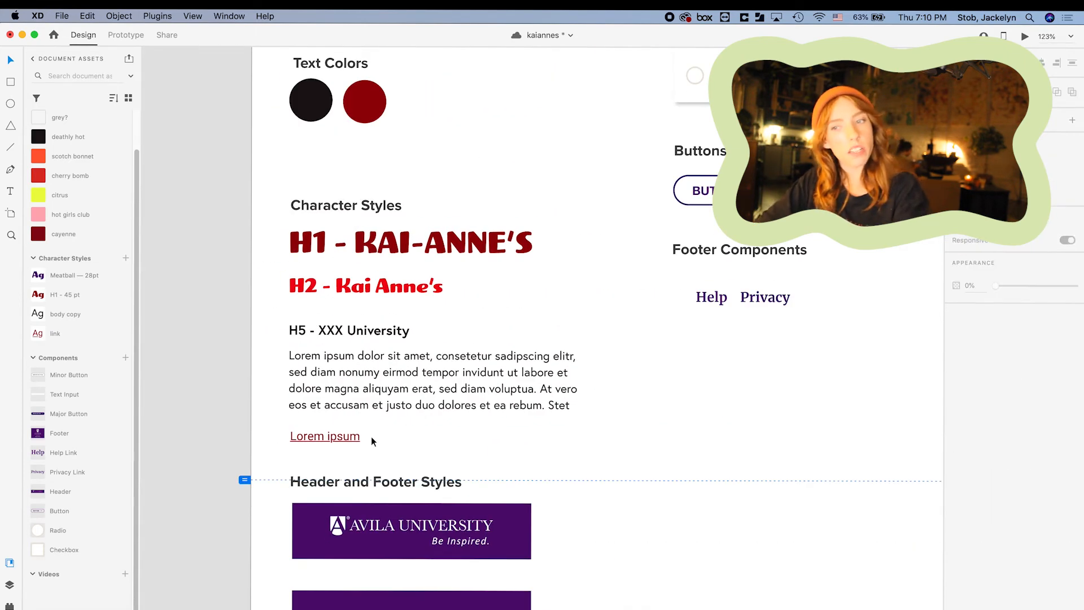
{"action": "left_click", "coordinate": [361, 438]}
{"action": "left_click", "coordinate": [975, 338]}
{"action": "type", "text": "Europa-Bold"}
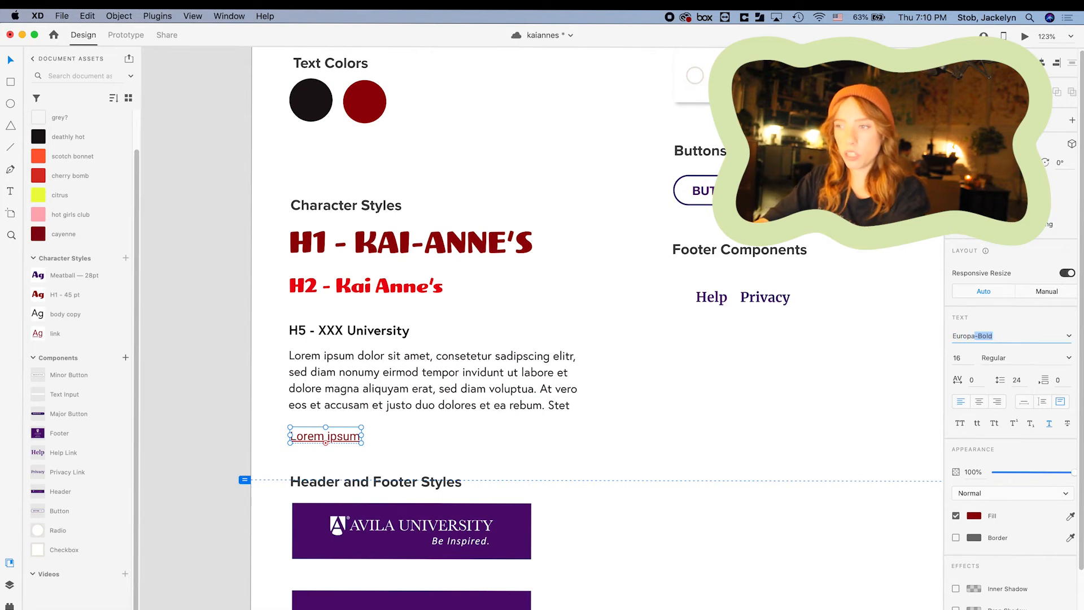
{"action": "key", "text": "Right"}
{"action": "key", "text": "BackSpace"}
{"action": "type", "text": "Regular"}
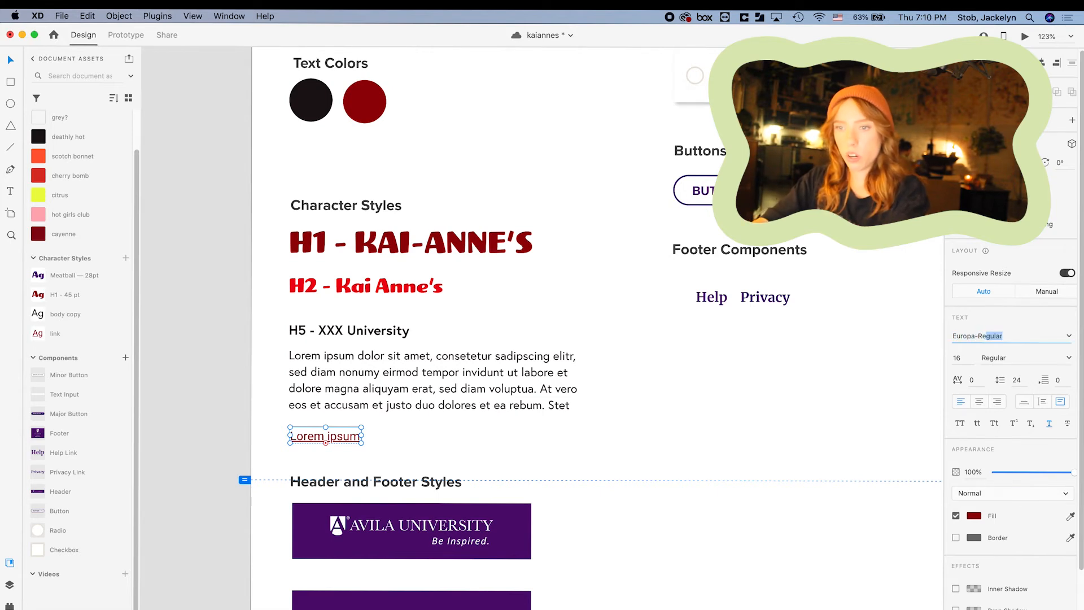
{"action": "key", "text": "Return"}
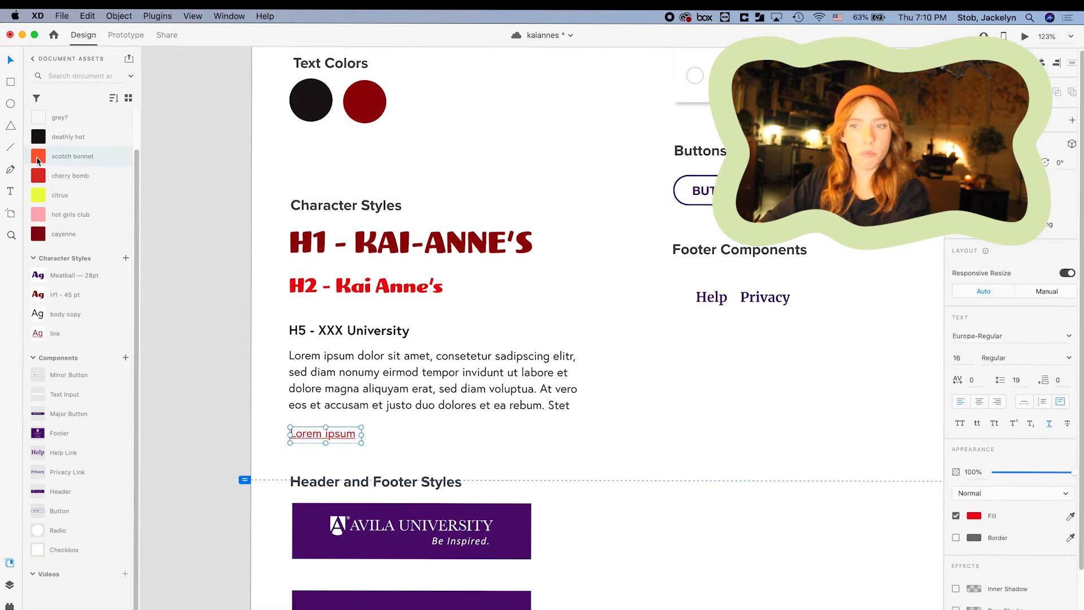
Make the link cherry bomb red and save it as a 'link text' character style, replacing the old one.
{"action": "left_click", "coordinate": [40, 181]}
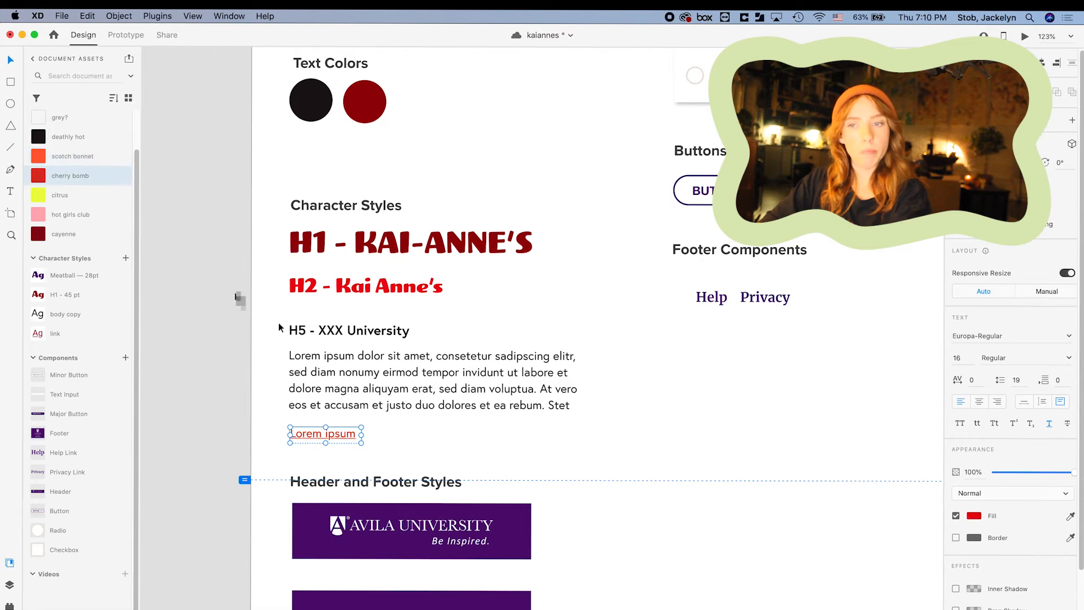
{"action": "left_click", "coordinate": [236, 295]}
{"action": "right_click", "coordinate": [71, 331]}
{"action": "left_click", "coordinate": [97, 429]}
{"action": "left_click", "coordinate": [325, 434]}
{"action": "left_click", "coordinate": [125, 298]}
{"action": "double_click", "coordinate": [82, 314]}
{"action": "double_click", "coordinate": [83, 277]}
{"action": "type", "text": "link text"}
Delete the purple heading style and save the H2 heading as style 'H2 - 28 pt'.
{"action": "right_click", "coordinate": [68, 293]}
{"action": "left_click", "coordinate": [91, 393]}
{"action": "left_click", "coordinate": [366, 286]}
{"action": "left_click", "coordinate": [126, 258]}
{"action": "double_click", "coordinate": [79, 275]}
{"action": "type", "text": "H2 - 28 pt"}
Save the H5 - XXX University heading as character style 'H5 - 18pt'.
{"action": "left_click", "coordinate": [349, 330]}
{"action": "left_click", "coordinate": [125, 258]}
{"action": "type", "text": "H5 - 18pt"}
{"action": "key", "text": "Return"}
{"action": "key", "text": "super+0"}
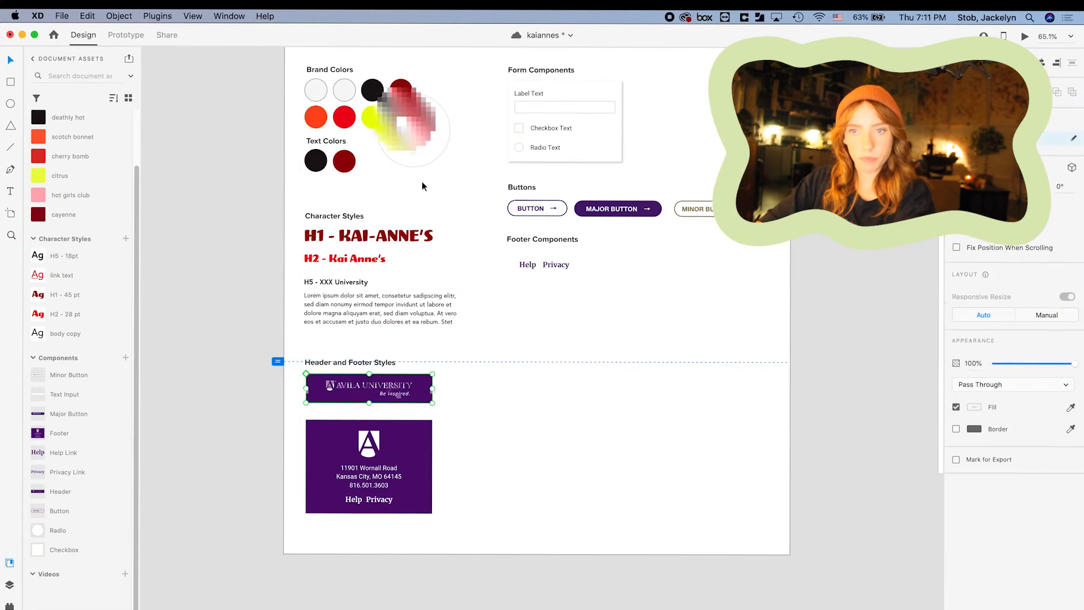
Fill the header with hot girls club pink and paste in the Kai Anne's logo.
{"action": "left_click", "coordinate": [419, 384]}
{"action": "left_click", "coordinate": [38, 195]}
{"action": "key", "text": "super+Tab"}
{"action": "key", "text": "super+Tab"}
{"action": "key", "text": "super+v"}
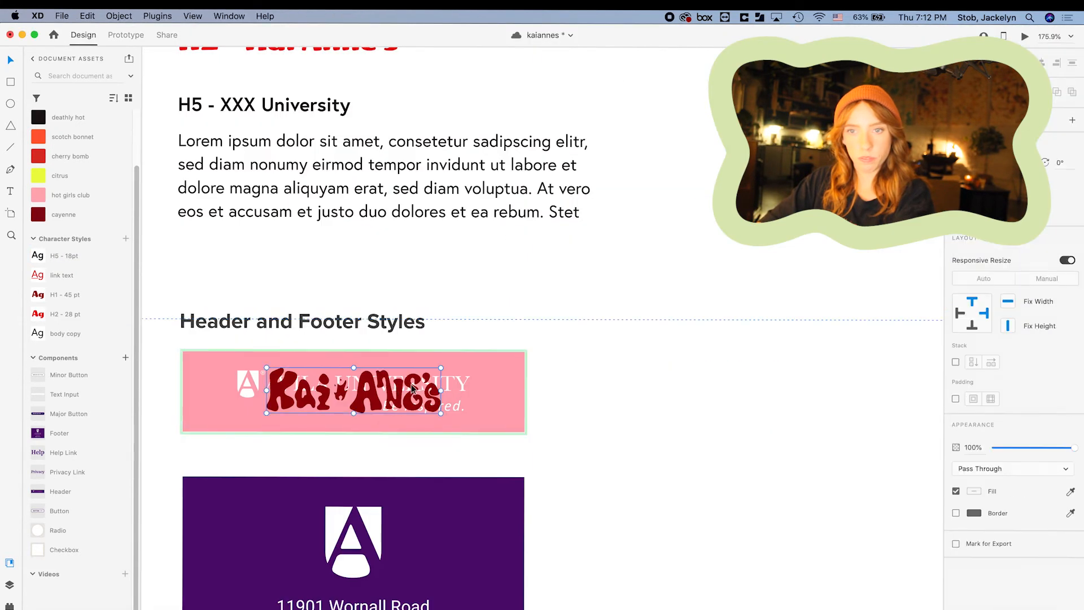
Delete the Avila logo and shrink the Kai Anne's logo to fit the header.
{"action": "left_click", "coordinate": [449, 387]}
{"action": "key", "text": "Delete"}
{"action": "left_click_drag", "start_coordinate": [441, 368], "coordinate": [421, 373]}
{"action": "left_click", "coordinate": [480, 384]}
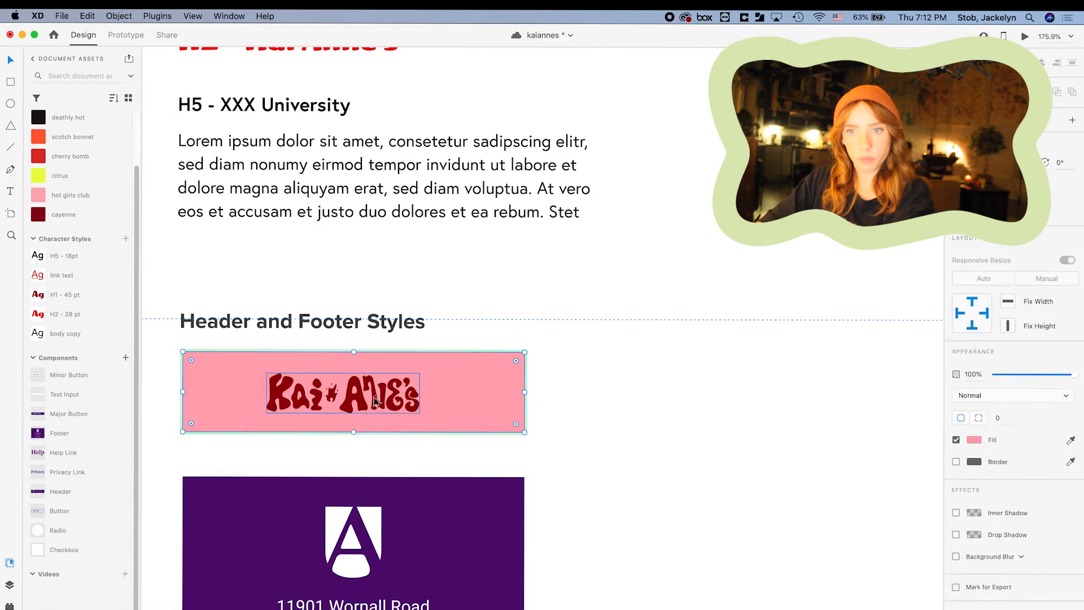
{"action": "left_click", "coordinate": [625, 383]}
Try the citrus colour on the header, then undo back to the pink fill.
{"action": "scroll", "coordinate": [706, 389], "scroll_direction": "down", "scroll_amount": 3}
{"action": "left_click", "coordinate": [565, 392]}
{"action": "double_click", "coordinate": [565, 392]}
{"action": "left_click", "coordinate": [38, 176]}
{"action": "left_click", "coordinate": [1070, 444]}
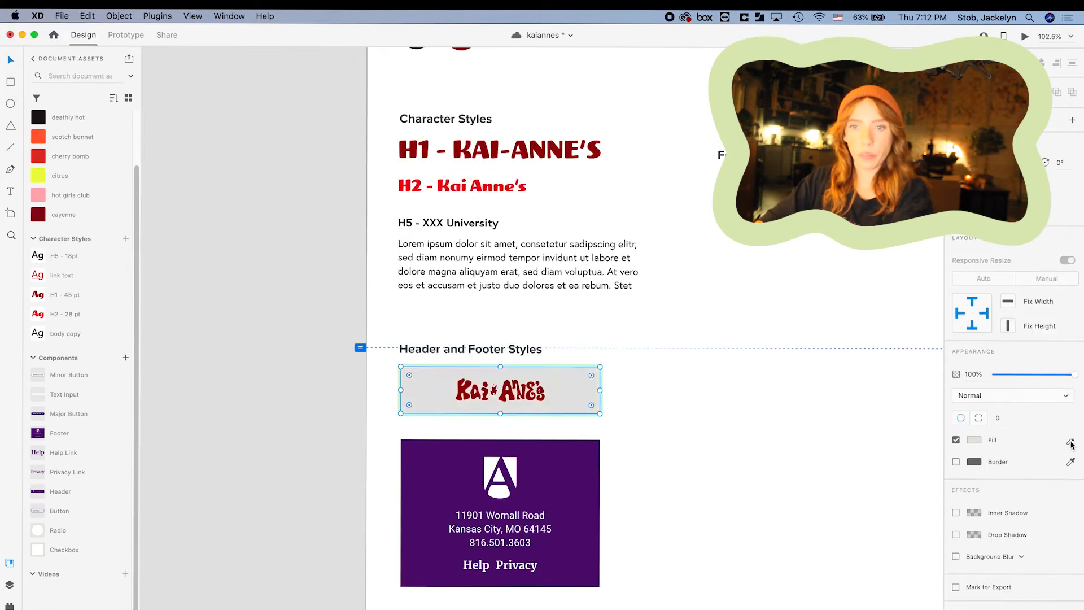
{"action": "key", "text": "super+z"}
{"action": "key", "text": "super+z"}
Fill the footer pink and delete its white A logo.
{"action": "scroll", "coordinate": [776, 429], "scroll_direction": "down", "scroll_amount": 2}
{"action": "left_click", "coordinate": [474, 398]}
{"action": "double_click", "coordinate": [474, 398]}
{"action": "left_click", "coordinate": [38, 195]}
{"action": "left_click", "coordinate": [429, 417]}
{"action": "key", "text": "Delete"}
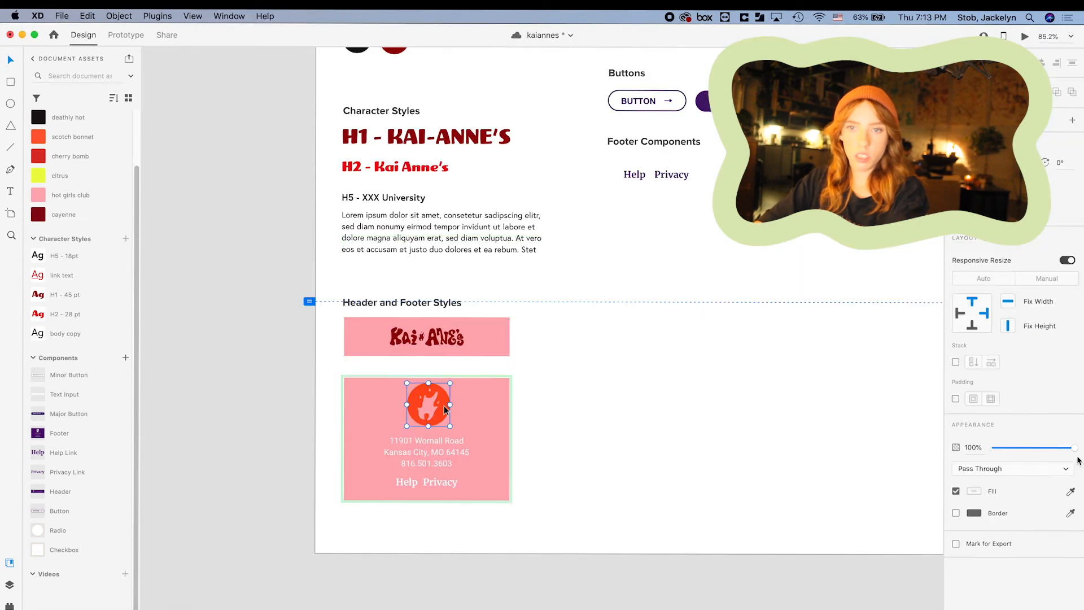
Add the brand logo to the footer, shrink it slightly and centre it.
{"action": "double_click", "coordinate": [444, 406]}
{"action": "key", "text": "i"}
{"action": "key", "text": "Escape"}
{"action": "scroll", "coordinate": [404, 401], "scroll_direction": "up", "scroll_amount": 5}
{"action": "double_click", "coordinate": [491, 411]}
{"action": "left_click_drag", "start_coordinate": [568, 333], "coordinate": [556, 346]}
{"action": "scroll", "coordinate": [544, 362], "scroll_direction": "down", "scroll_amount": 3}
{"action": "mouse_move", "coordinate": [538, 396]}
{"action": "left_mouse_down"}
{"action": "mouse_move", "coordinate": [522, 397]}
{"action": "mouse_move", "coordinate": [536, 397]}
{"action": "left_mouse_up"}
Replace the footer text with a new street address, city line and phone number.
{"action": "double_click", "coordinate": [550, 483]}
{"action": "left_click_drag", "start_coordinate": [560, 486], "coordinate": [432, 444]}
{"action": "type", "text": "Spicy St."}
{"action": "key", "text": "Return"}
{"action": "type", "text": "Missoula, MT 59802"}
{"action": "key", "text": "Return"}
{"action": "type", "text": "555-555-5555"}
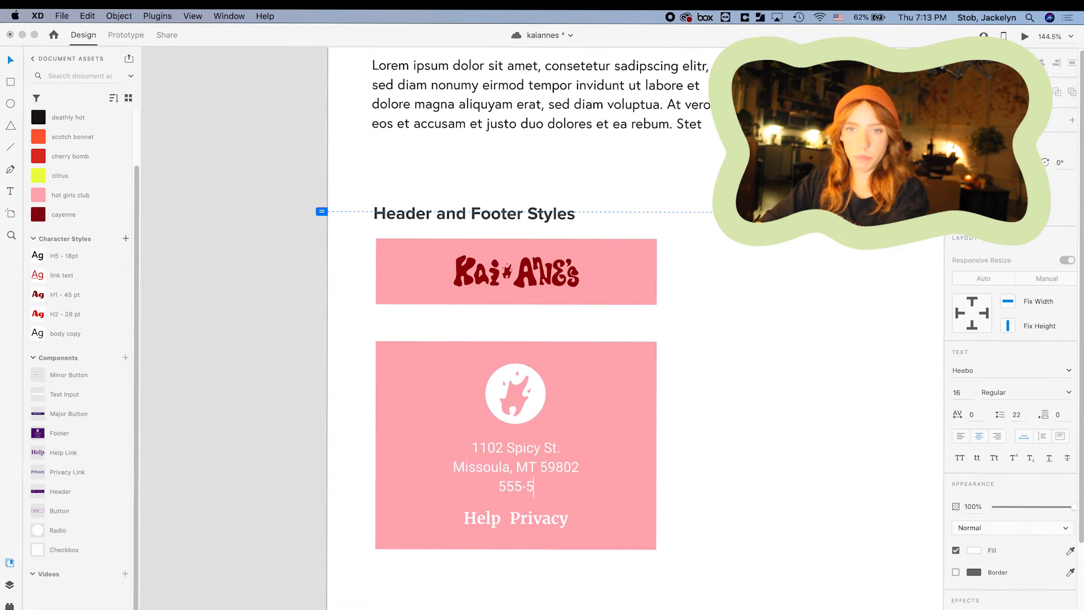
{"action": "key", "text": "Escape"}
Spread out the social icons and move Instagram and LinkedIn into new positions.
{"action": "key", "text": "super+0"}
{"action": "scroll", "coordinate": [657, 474], "scroll_direction": "up", "scroll_amount": 5}
{"action": "left_click", "coordinate": [590, 500]}
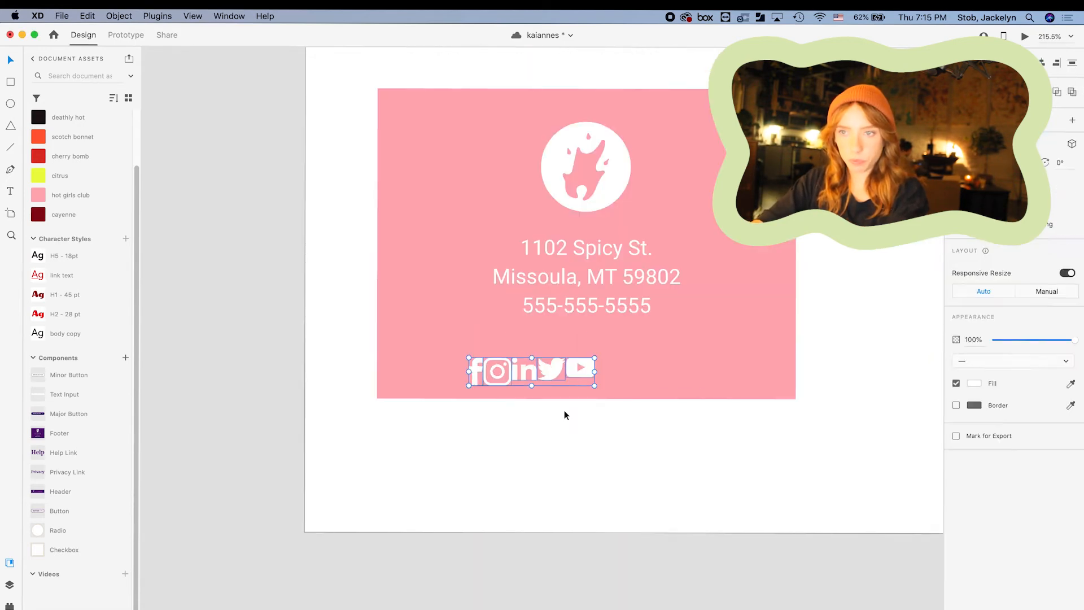
{"action": "key", "text": "Escape"}
{"action": "double_click", "coordinate": [574, 372]}
{"action": "left_click_drag", "start_coordinate": [574, 373], "coordinate": [674, 367]}
{"action": "left_click_drag", "start_coordinate": [556, 376], "coordinate": [635, 368]}
{"action": "left_click", "coordinate": [501, 372]}
{"action": "left_click_drag", "start_coordinate": [505, 374], "coordinate": [539, 366]}
{"action": "left_click_drag", "start_coordinate": [477, 374], "coordinate": [492, 359]}
Select the social icons and align them on their vertical centres.
{"action": "left_click", "coordinate": [590, 364], "text": "shift"}
{"action": "left_click", "coordinate": [630, 362], "text": "shift"}
{"action": "left_click", "coordinate": [680, 361], "text": "shift"}
{"action": "key", "text": "ctrl+super+m"}
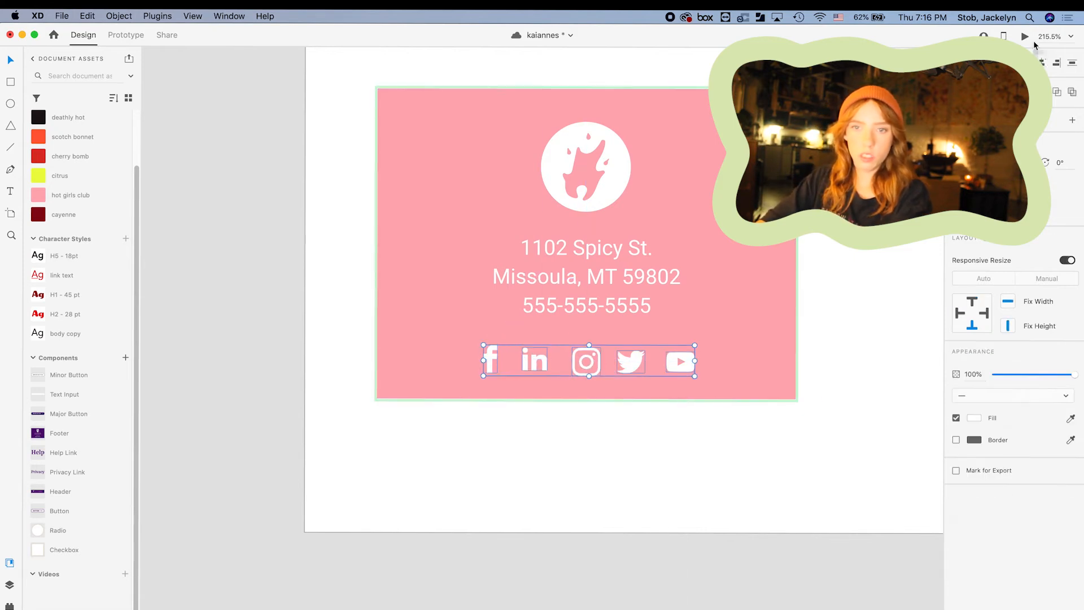
Move Twitter into the second slot with LinkedIn beside it, evening out the spacing.
{"action": "left_click", "coordinate": [649, 440]}
{"action": "double_click", "coordinate": [536, 365]}
{"action": "mouse_move", "coordinate": [537, 365]}
{"action": "left_mouse_down"}
{"action": "mouse_move", "coordinate": [659, 376]}
{"action": "mouse_move", "coordinate": [540, 360]}
{"action": "left_mouse_up"}
{"action": "mouse_move", "coordinate": [661, 370]}
{"action": "left_mouse_down"}
{"action": "mouse_move", "coordinate": [694, 362]}
{"action": "mouse_move", "coordinate": [624, 366]}
{"action": "mouse_move", "coordinate": [664, 366]}
{"action": "left_mouse_up"}
{"action": "left_click", "coordinate": [689, 455]}
{"action": "double_click", "coordinate": [634, 365]}
{"action": "left_click_drag", "start_coordinate": [491, 361], "coordinate": [502, 361]}
Select all the social icons and centre the row in the footer.
{"action": "left_click", "coordinate": [674, 362], "text": "shift"}
{"action": "left_click", "coordinate": [630, 362], "text": "shift"}
{"action": "left_click", "coordinate": [540, 361], "text": "shift"}
{"action": "left_click", "coordinate": [587, 357], "text": "shift"}
{"action": "left_click_drag", "start_coordinate": [591, 361], "coordinate": [586, 361]}
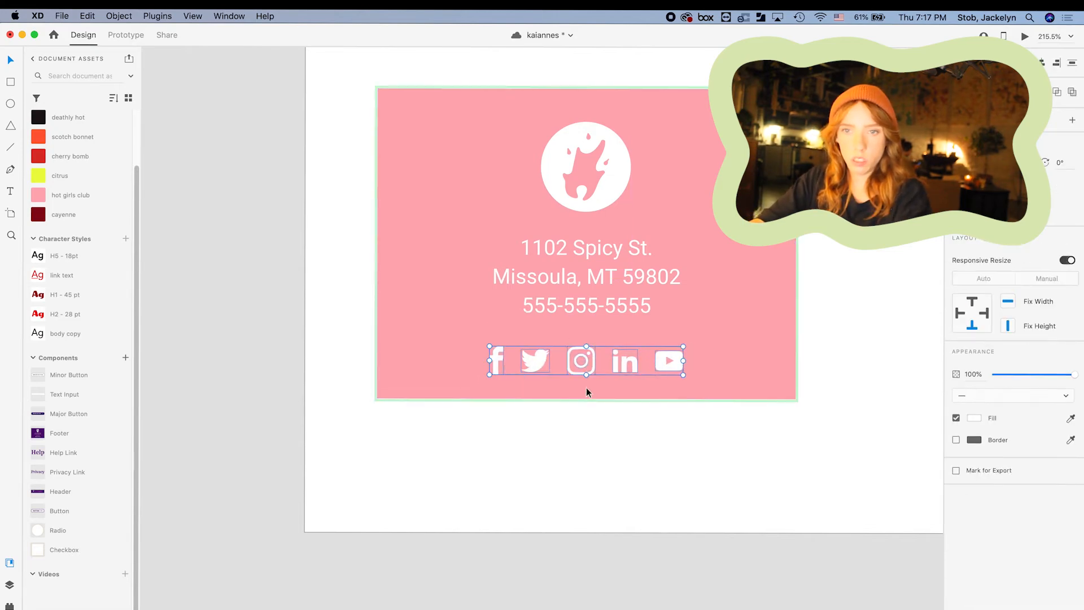
{"action": "left_click", "coordinate": [733, 429]}
Select the Major Button and then the text input box.
{"action": "scroll", "coordinate": [732, 415], "scroll_direction": "down", "scroll_amount": 5}
{"action": "scroll", "coordinate": [515, 162], "scroll_direction": "up", "scroll_amount": 4}
{"action": "left_click", "coordinate": [636, 197]}
{"action": "scroll", "coordinate": [763, 360], "scroll_direction": "down", "scroll_amount": 3}
{"action": "left_click", "coordinate": [757, 219]}
{"action": "scroll", "coordinate": [782, 174], "scroll_direction": "up", "scroll_amount": 5}
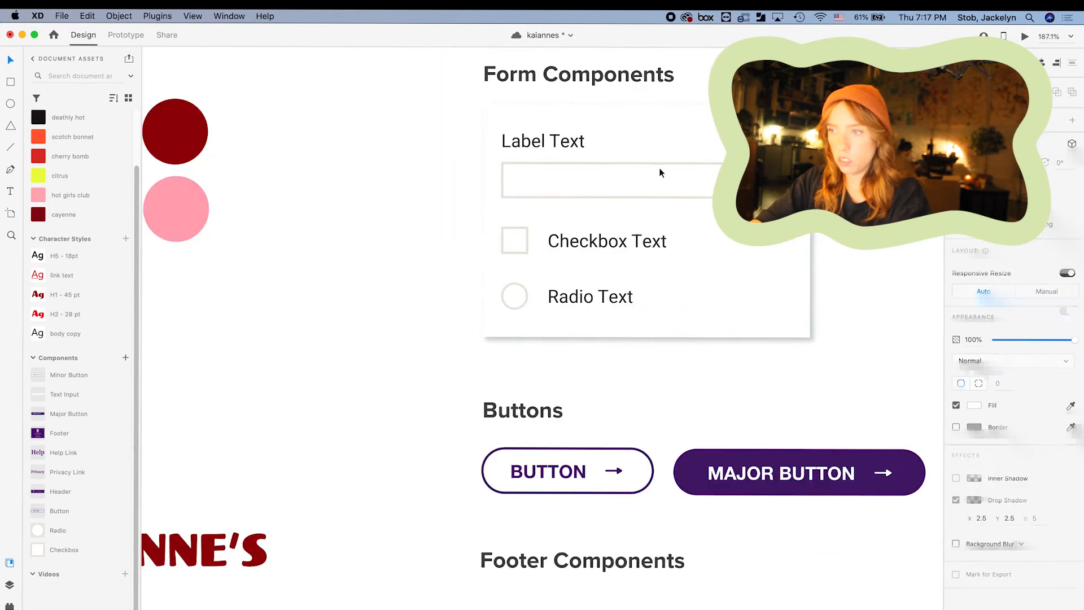
Give the text input and checkbox borders the sampled pink brand colour.
{"action": "scroll", "coordinate": [658, 169], "scroll_direction": "down", "scroll_amount": 4}
{"action": "left_click", "coordinate": [658, 168]}
{"action": "left_click", "coordinate": [580, 208]}
{"action": "left_click", "coordinate": [1071, 458]}
{"action": "left_click", "coordinate": [271, 198]}
{"action": "key", "text": "super+Tab"}
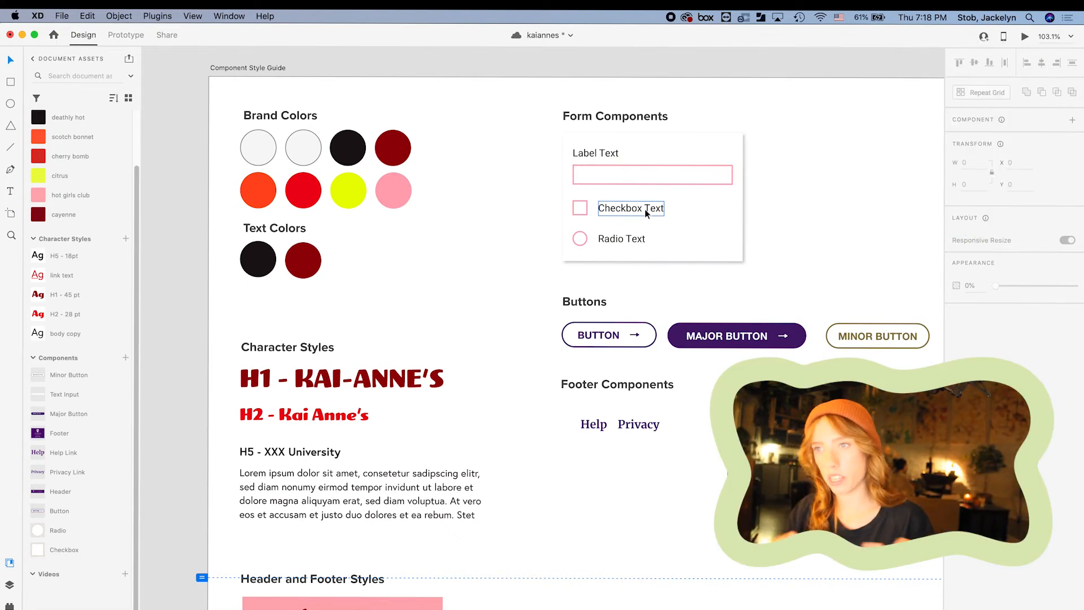
{"action": "scroll", "coordinate": [700, 194], "scroll_direction": "right", "scroll_amount": 5}
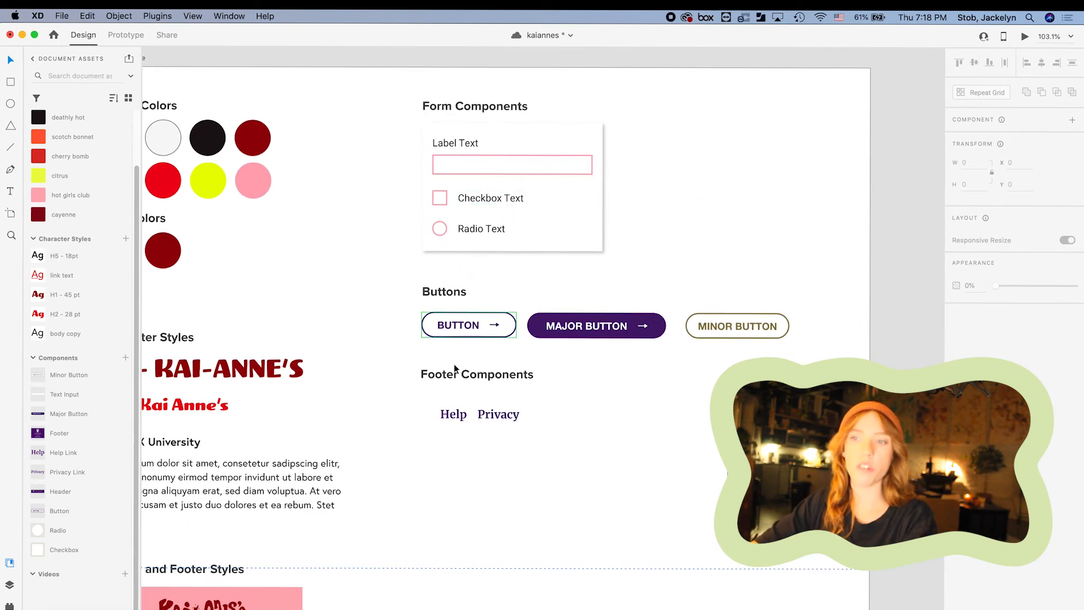
{"action": "scroll", "coordinate": [454, 357], "scroll_direction": "up", "scroll_amount": 3}
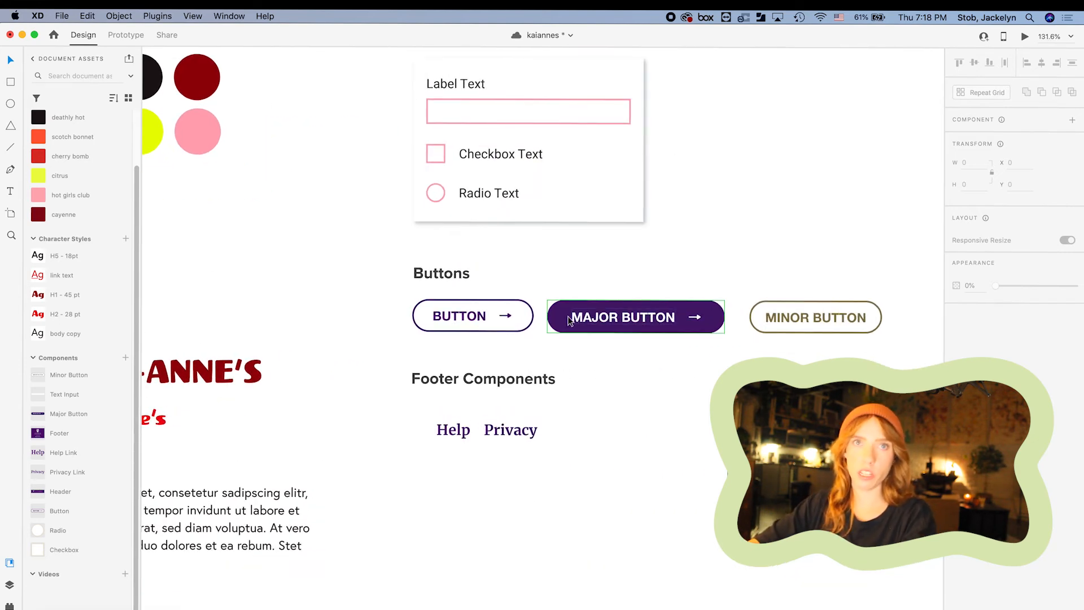
Select the Major Button and preview its hover and default looks.
{"action": "left_click", "coordinate": [562, 320]}
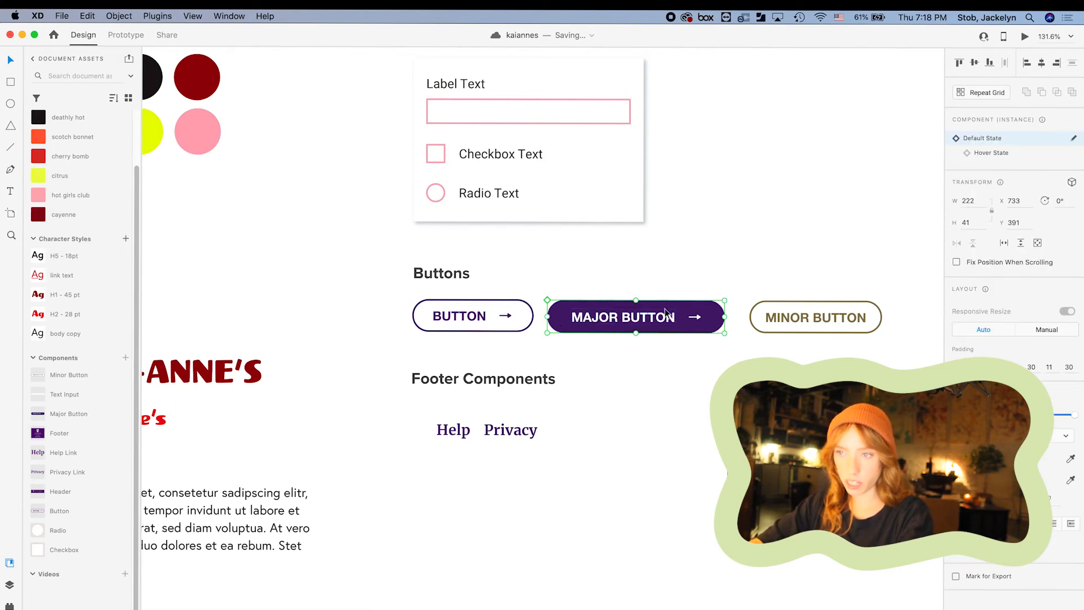
{"action": "left_click", "coordinate": [987, 154]}
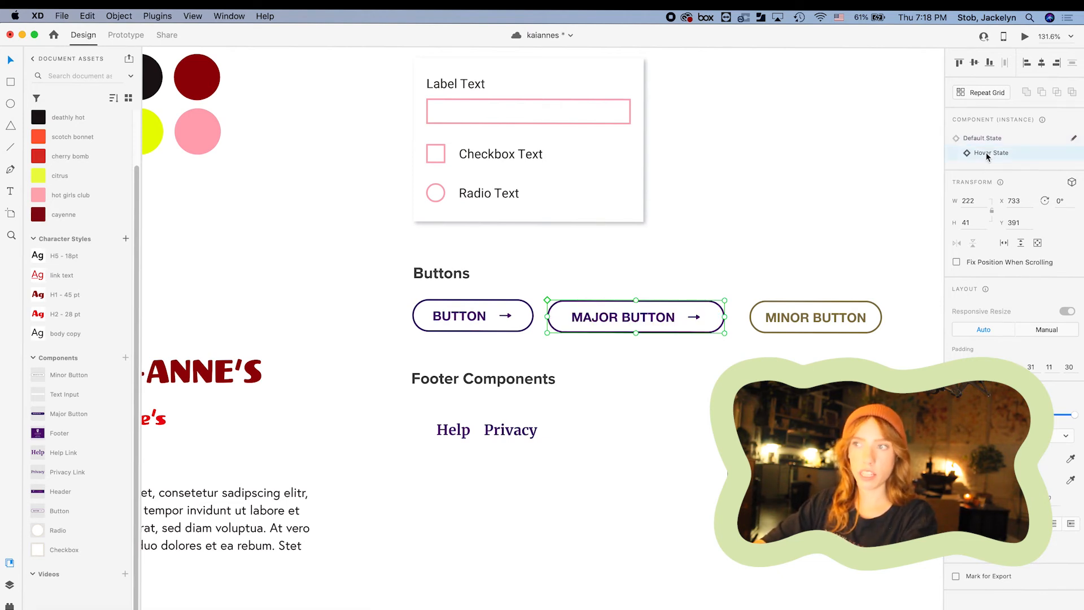
{"action": "left_click", "coordinate": [989, 140]}
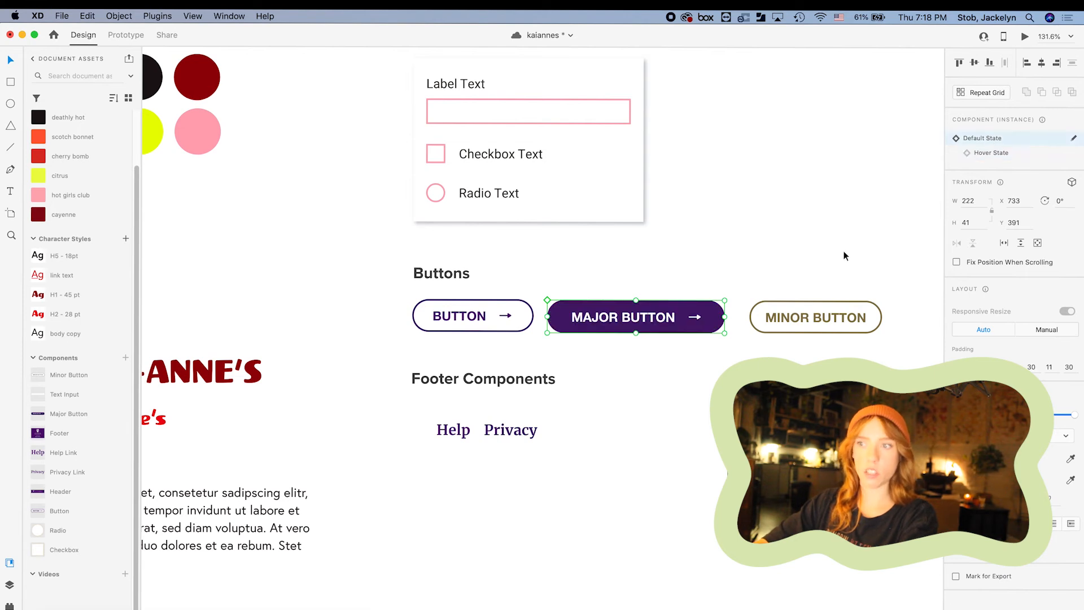
In the default state, give the button a brand red fill and a matching red border.
{"action": "double_click", "coordinate": [710, 317]}
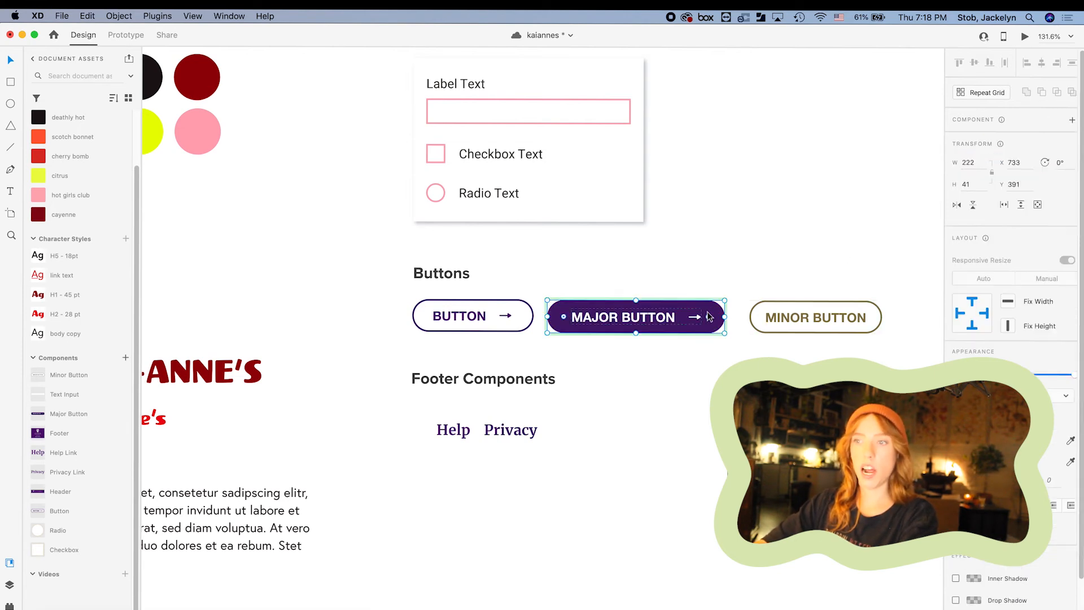
{"action": "left_click", "coordinate": [1070, 443]}
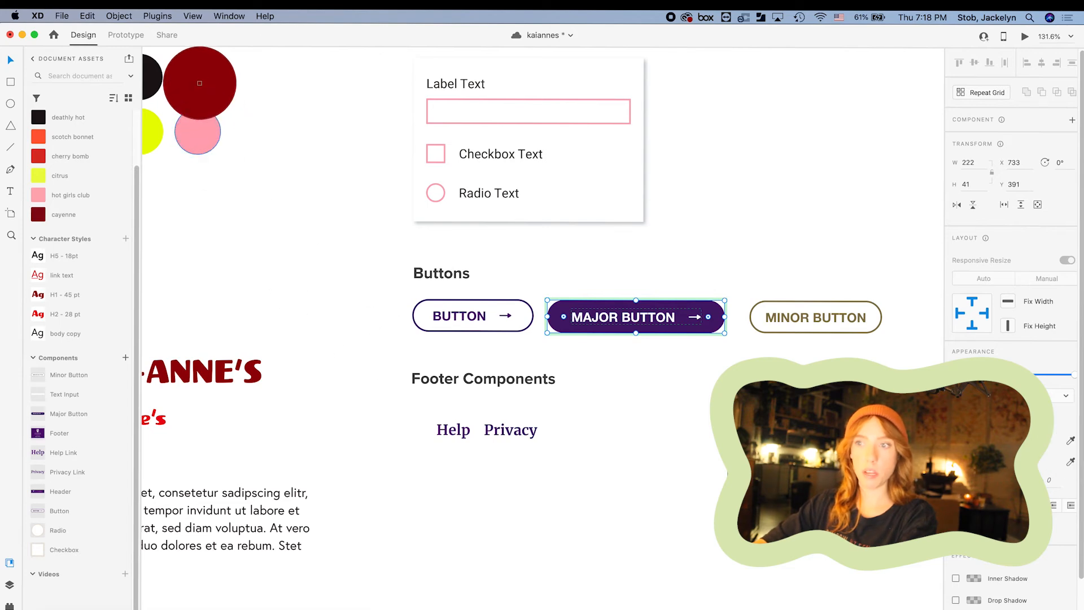
{"action": "left_click", "coordinate": [199, 83]}
{"action": "scroll", "coordinate": [300, 155], "scroll_direction": "down", "scroll_amount": 5}
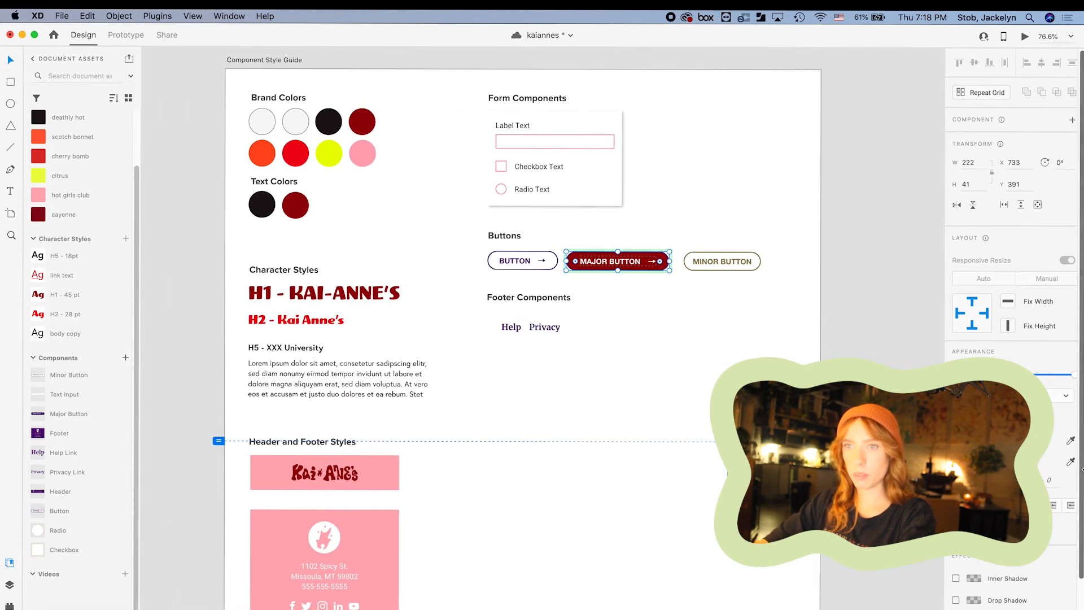
{"action": "scroll", "coordinate": [687, 246], "scroll_direction": "up", "scroll_amount": 5}
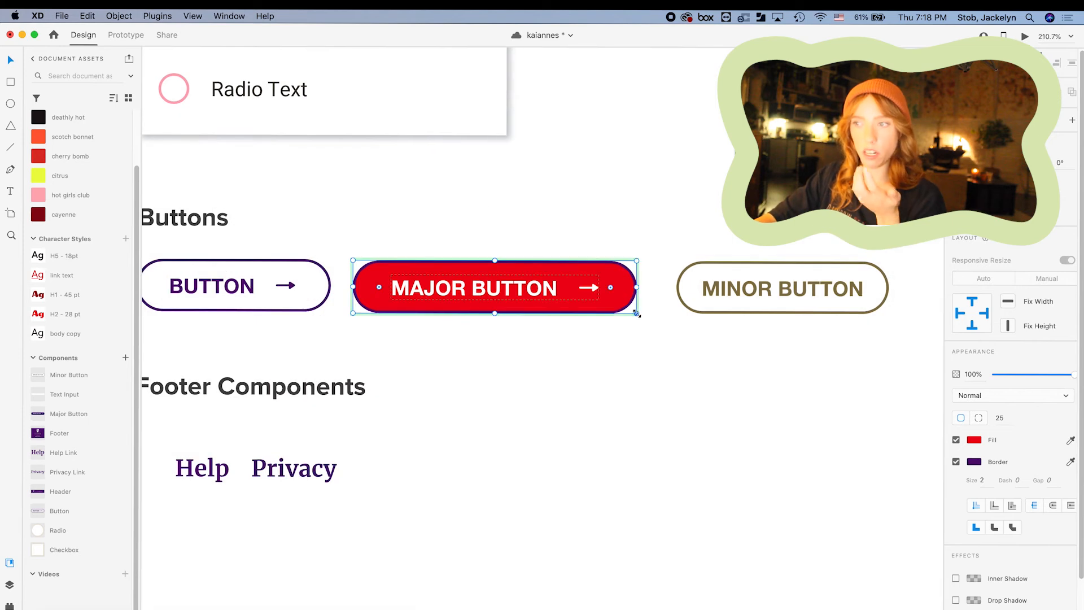
{"action": "left_click", "coordinate": [1070, 461]}
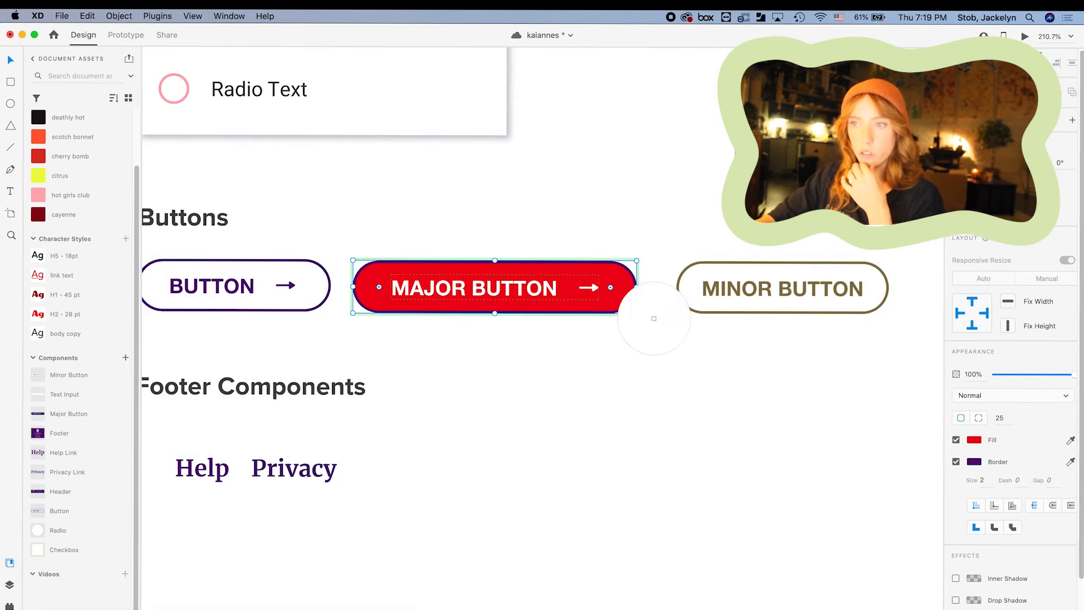
{"action": "left_click", "coordinate": [603, 271]}
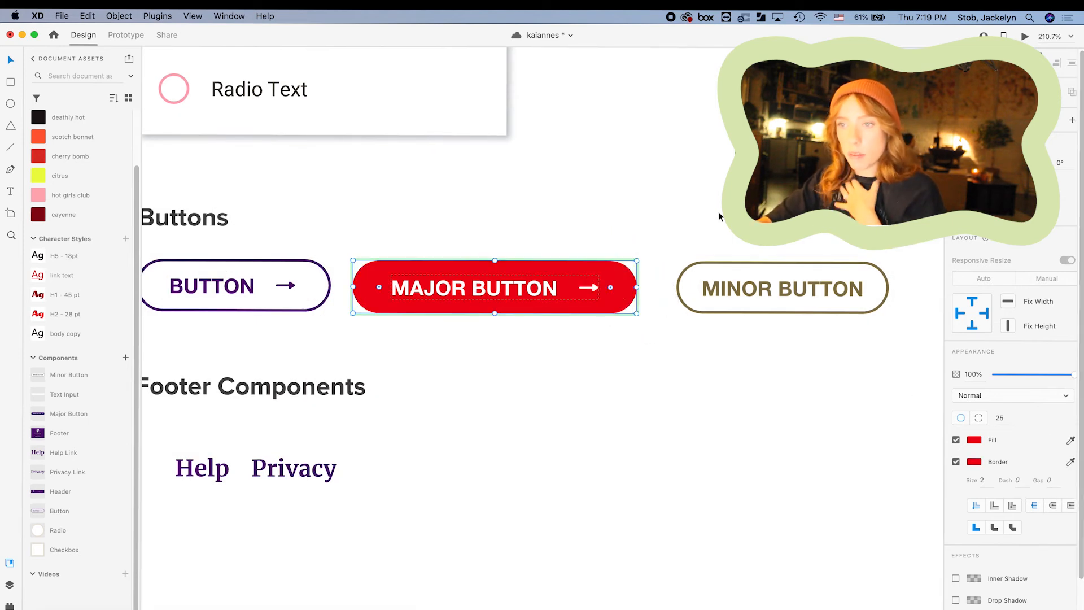
{"action": "scroll", "coordinate": [624, 240], "scroll_direction": "down", "scroll_amount": 3}
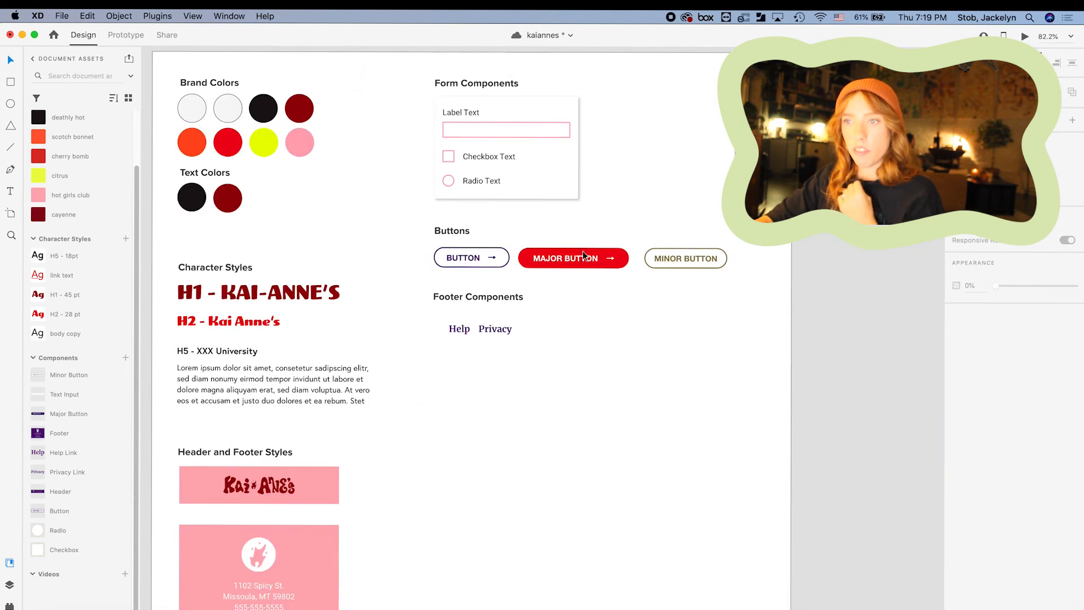
{"action": "scroll", "coordinate": [582, 251], "scroll_direction": "up", "scroll_amount": 4}
In the hover state, make the border and label cherry bomb red and delete the arrow.
{"action": "left_click", "coordinate": [585, 245]}
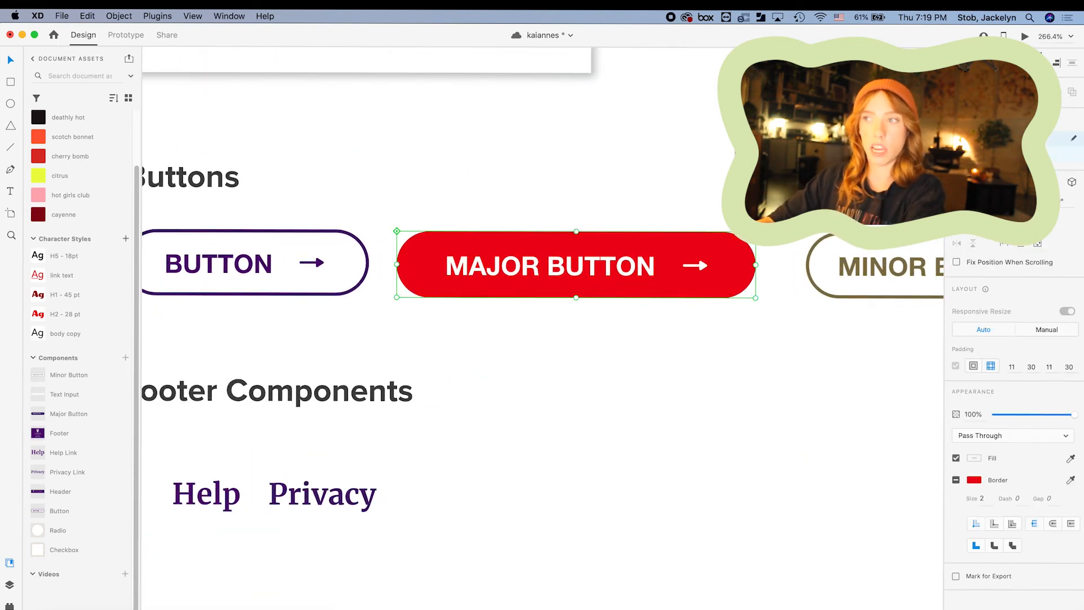
{"action": "left_click", "coordinate": [1005, 152]}
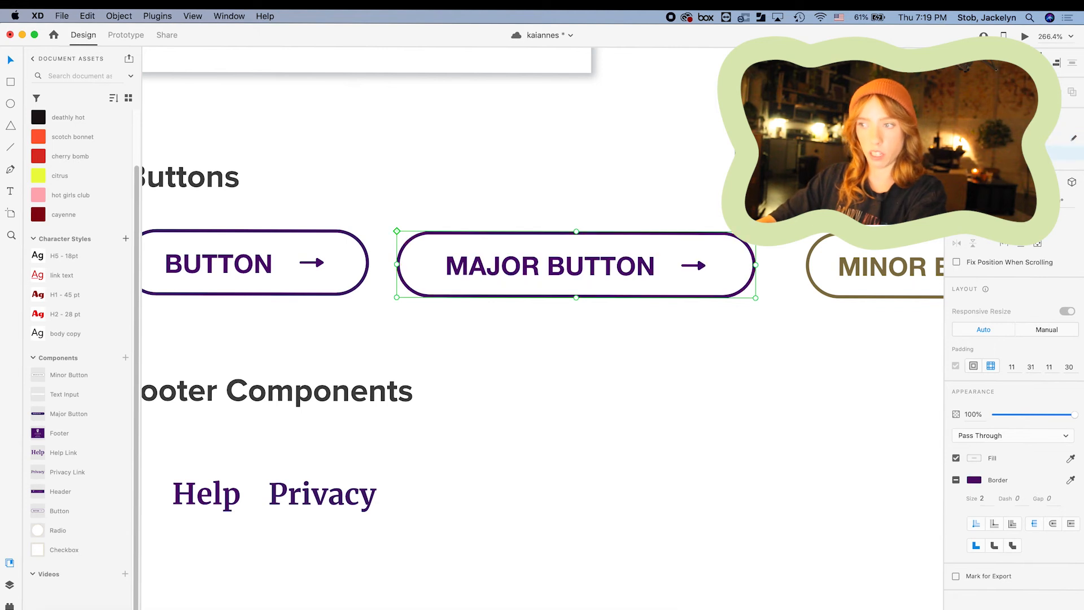
{"action": "left_click", "coordinate": [1072, 481]}
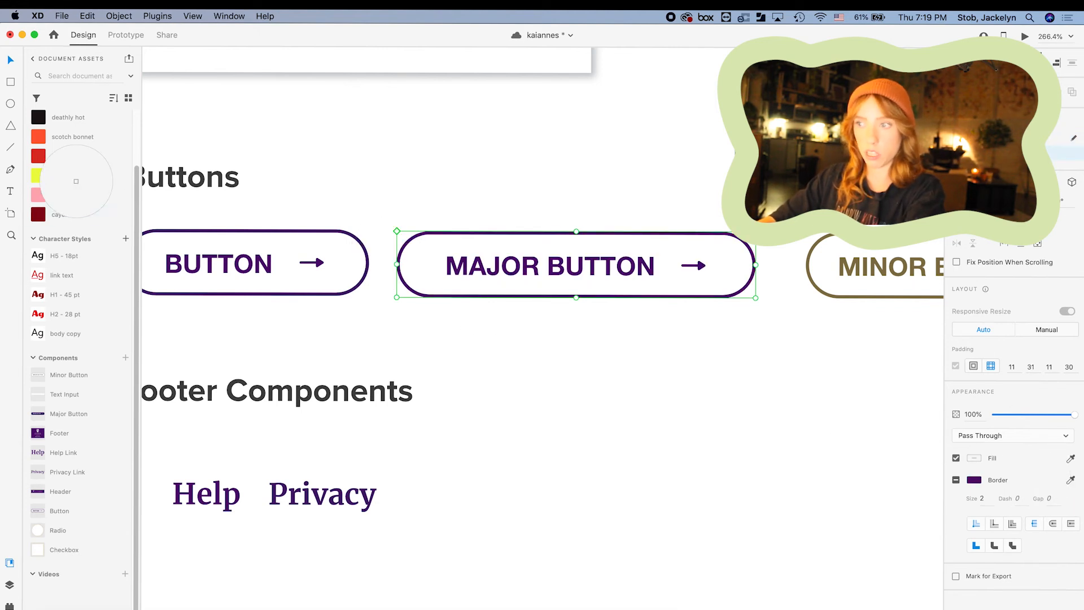
{"action": "left_click", "coordinate": [37, 157]}
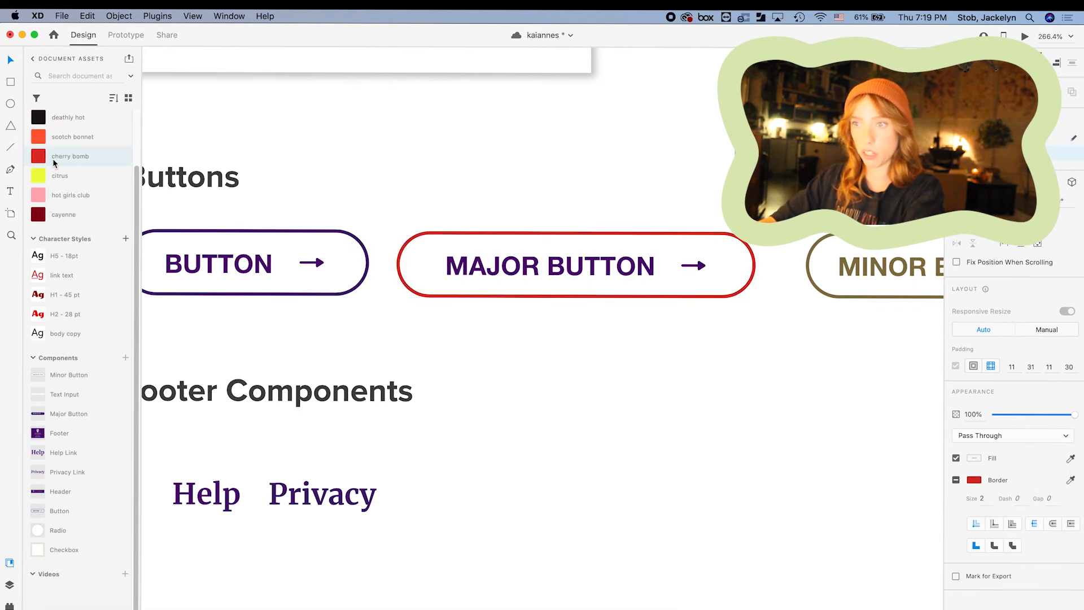
{"action": "double_click", "coordinate": [633, 267]}
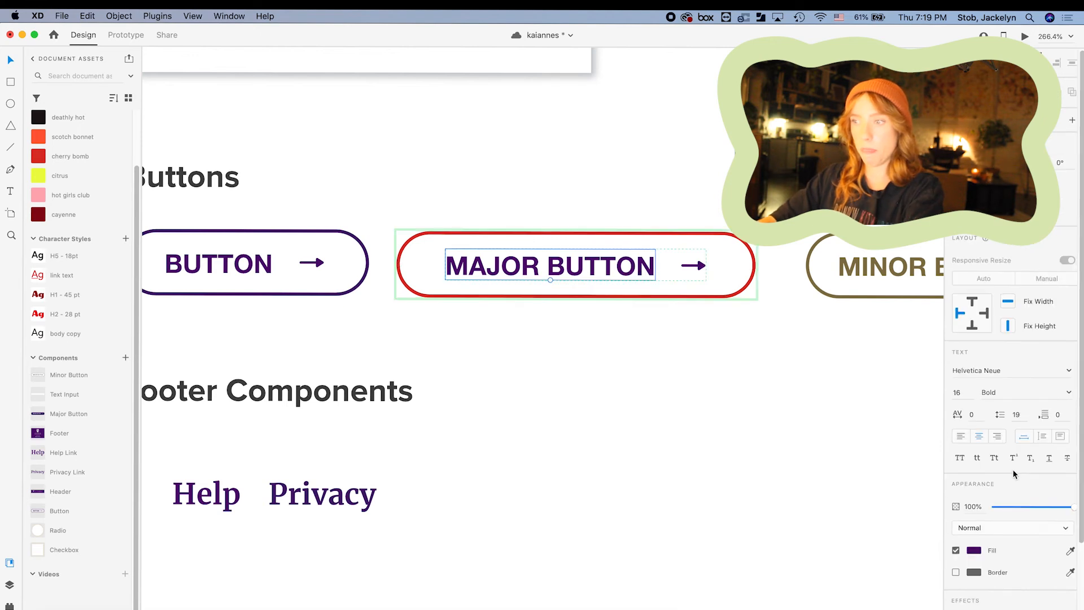
{"action": "left_click", "coordinate": [1070, 551]}
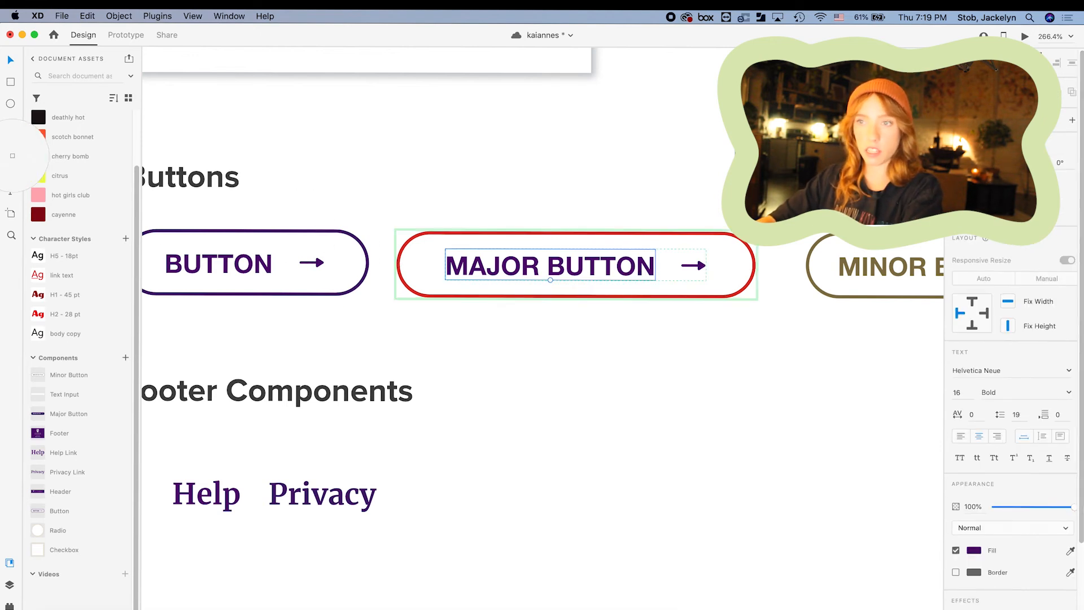
{"action": "left_click", "coordinate": [35, 154]}
{"action": "left_click", "coordinate": [696, 269]}
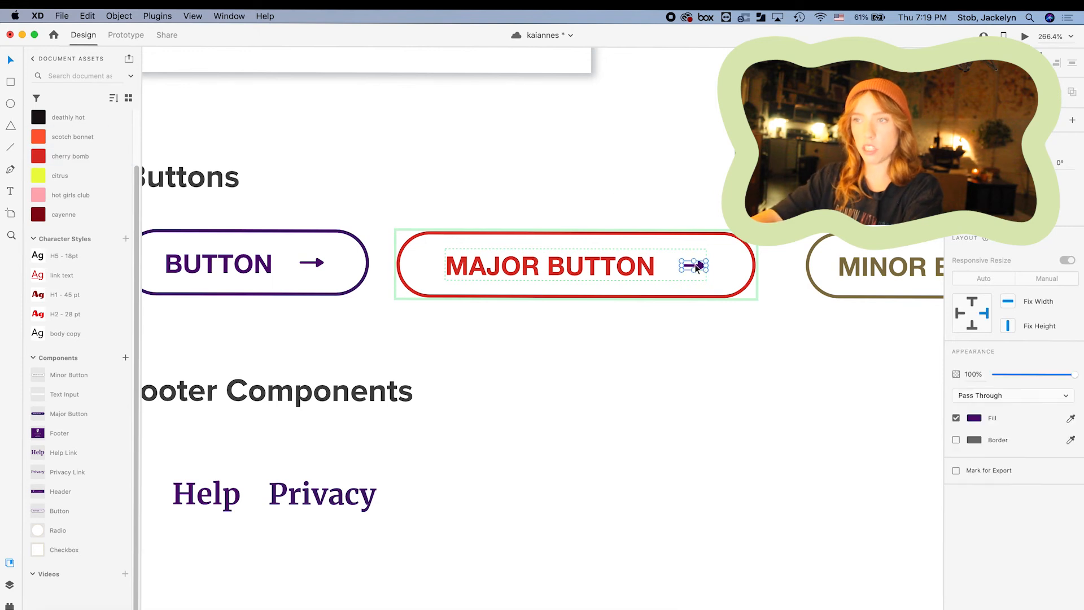
{"action": "key", "text": "Delete"}
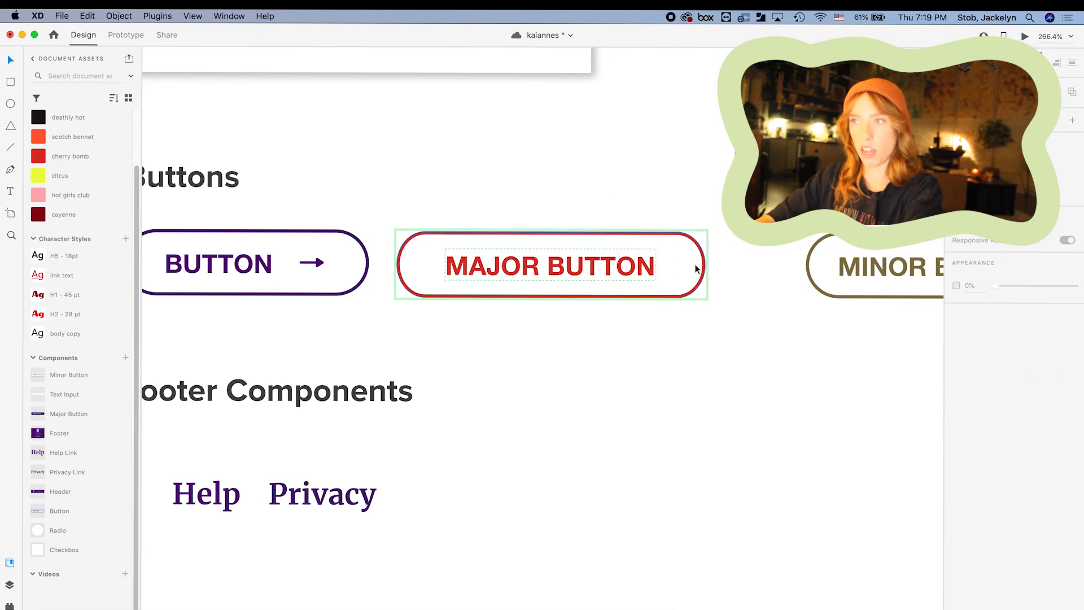
Remove the arrow from the button's default state as well.
{"action": "left_click", "coordinate": [604, 268]}
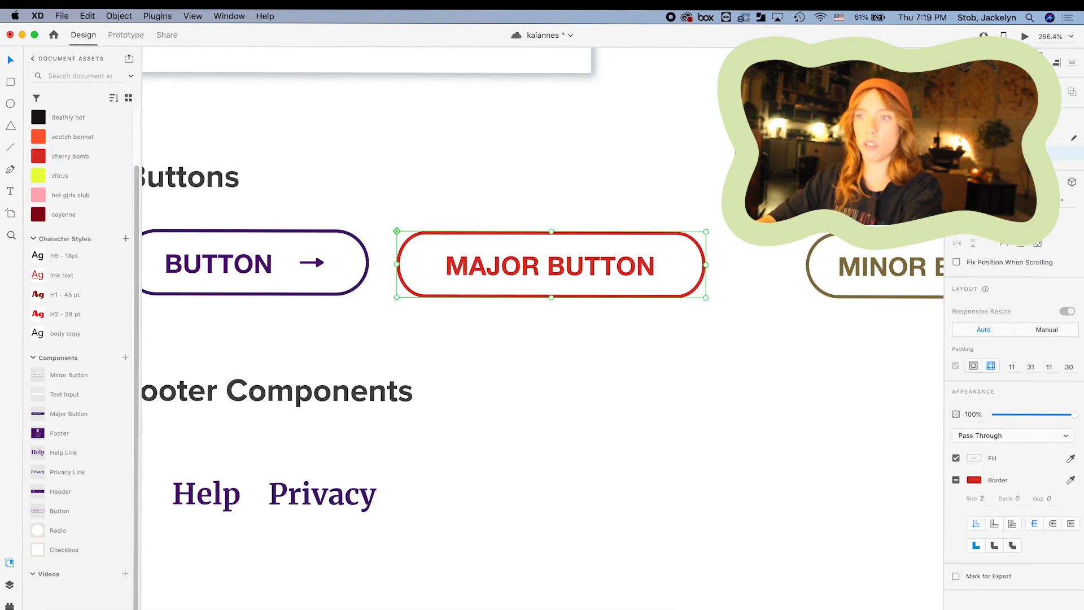
{"action": "left_click", "coordinate": [999, 138]}
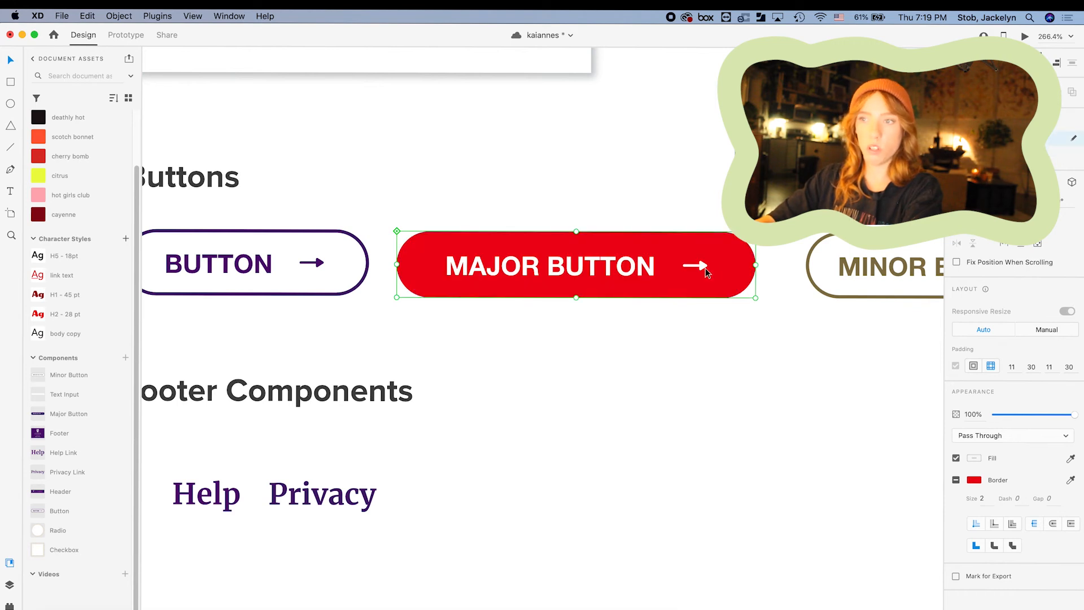
{"action": "double_click", "coordinate": [701, 267]}
{"action": "key", "text": "Delete"}
{"action": "left_click", "coordinate": [579, 276]}
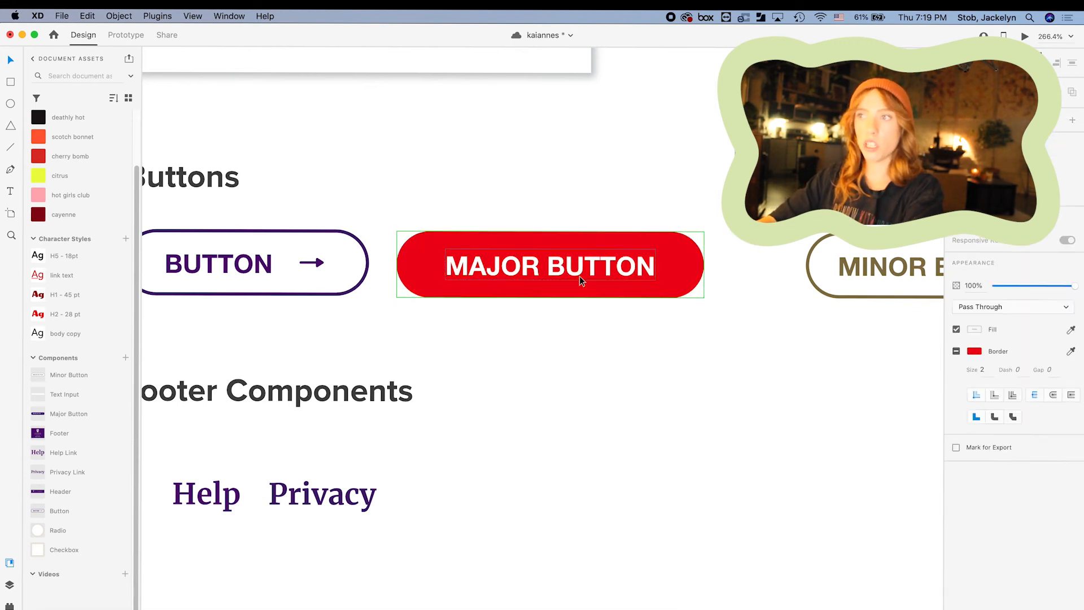
Preview the style guide as a prototype, then close the preview.
{"action": "left_click", "coordinate": [1027, 37]}
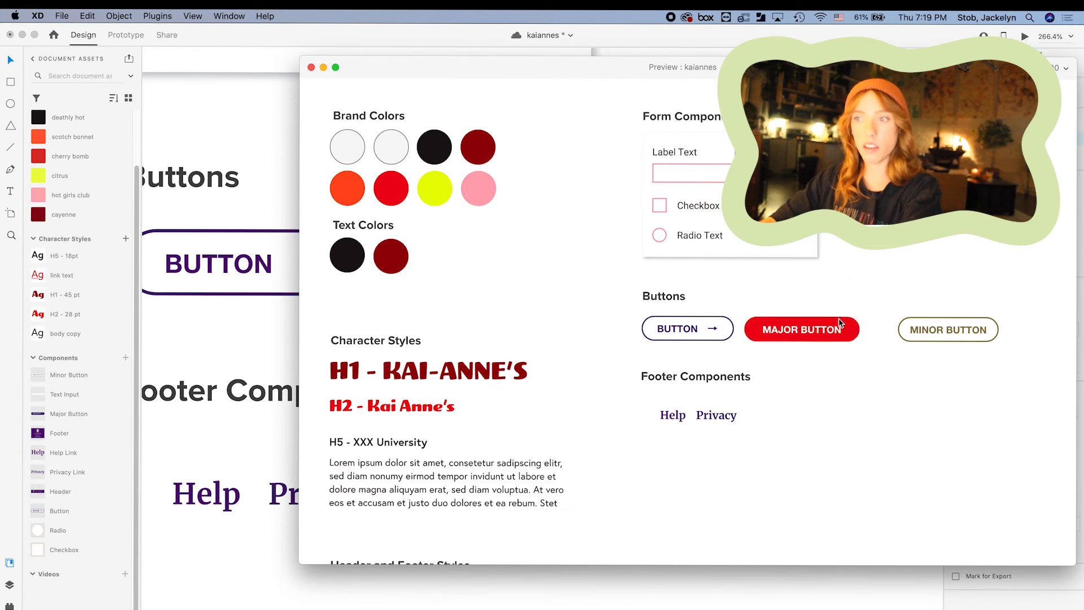
{"action": "left_click", "coordinate": [311, 67]}
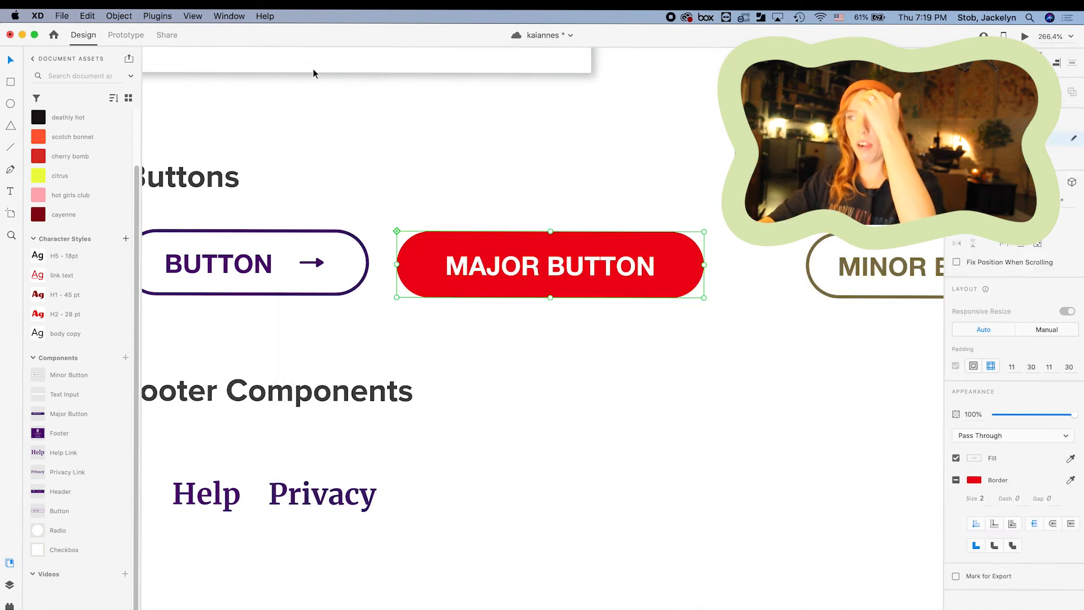
{"action": "scroll", "coordinate": [776, 436], "scroll_direction": "down", "scroll_amount": 3}
{"action": "left_click", "coordinate": [765, 436]}
{"action": "scroll", "coordinate": [764, 436], "scroll_direction": "down", "scroll_amount": 4}
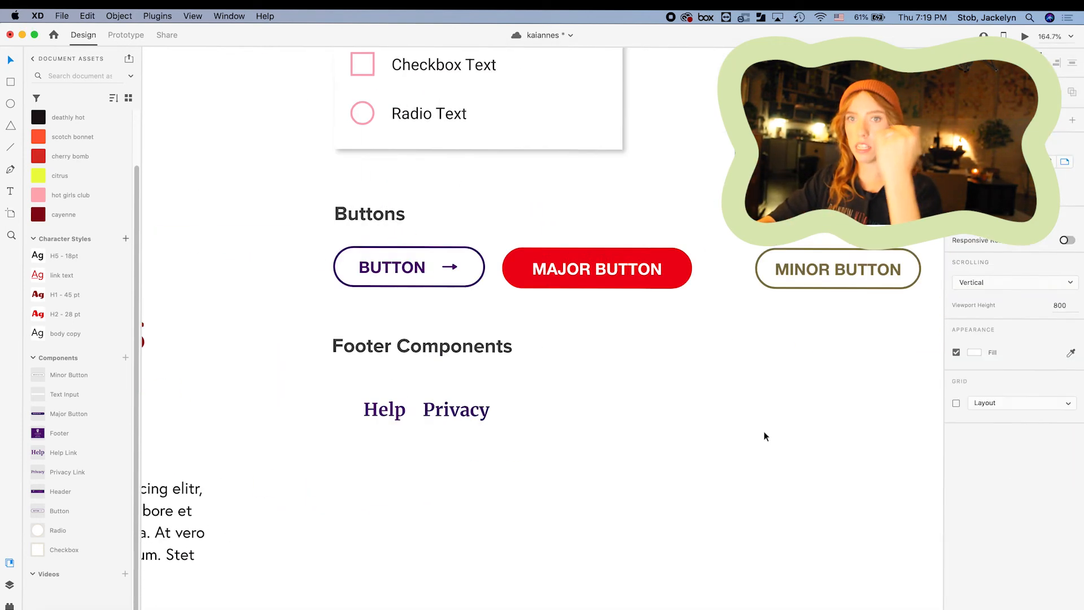
Draw a rectangle and centre a 'Hey!' text label inside it.
{"action": "mouse_move", "coordinate": [667, 344]}
{"action": "left_mouse_down"}
{"action": "mouse_move", "coordinate": [824, 455]}
{"action": "mouse_move", "coordinate": [840, 414]}
{"action": "left_mouse_up"}
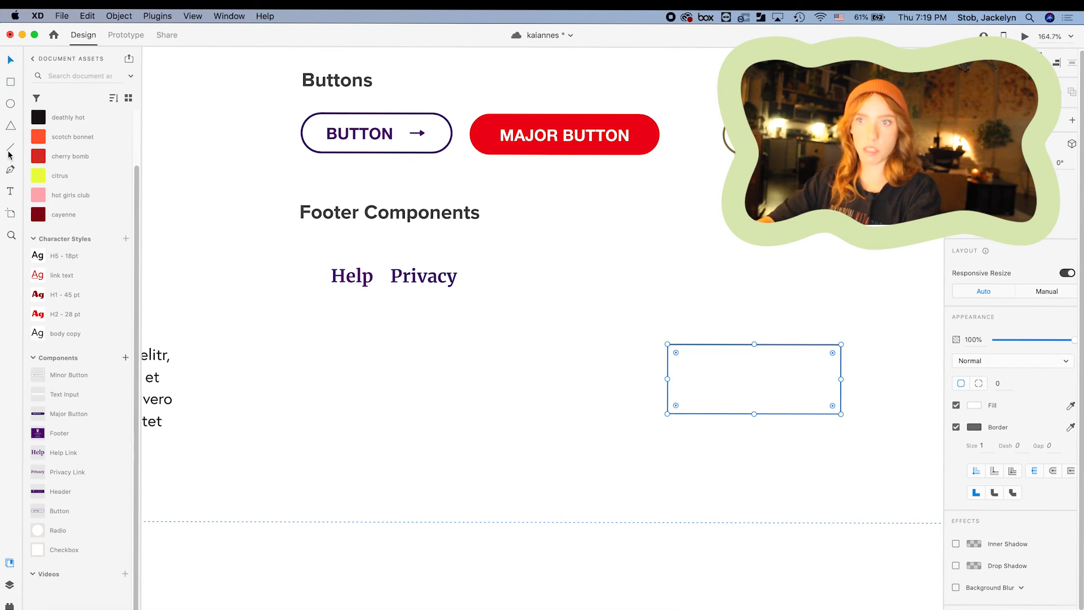
{"action": "left_click", "coordinate": [10, 192]}
{"action": "left_click", "coordinate": [700, 380]}
{"action": "type", "text": "Hey!"}
{"action": "key", "text": "Escape"}
{"action": "left_click_drag", "start_coordinate": [767, 384], "coordinate": [770, 384]}
Make the rectangle and its text a component via the Object menu.
{"action": "left_click_drag", "start_coordinate": [738, 318], "coordinate": [796, 442]}
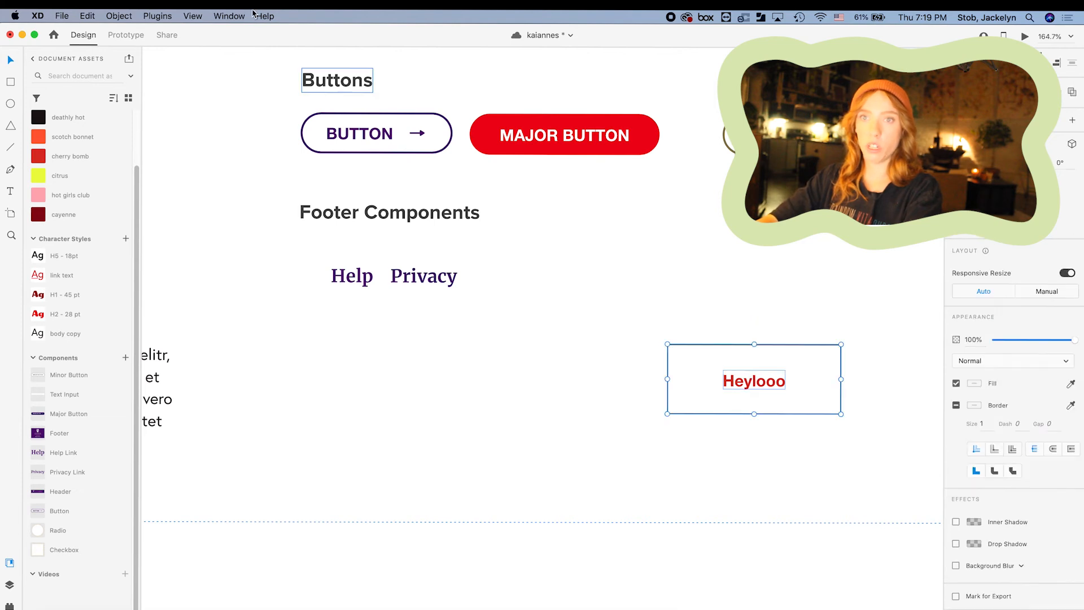
{"action": "left_click", "coordinate": [117, 17]}
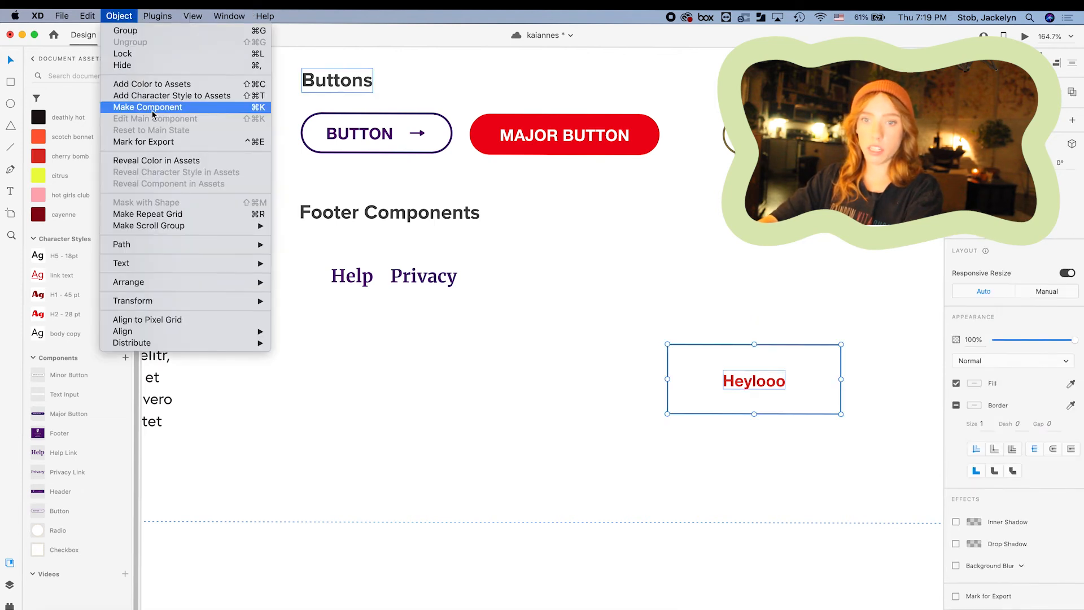
{"action": "left_click", "coordinate": [152, 108]}
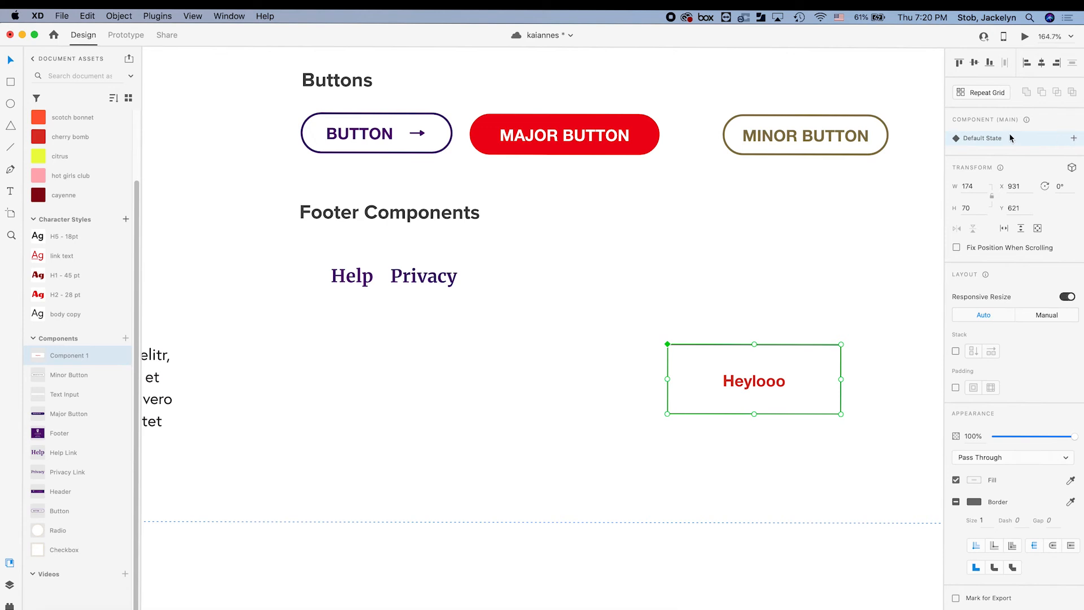
Add a Hover State to the Heylooo component.
{"action": "left_click", "coordinate": [1074, 139]}
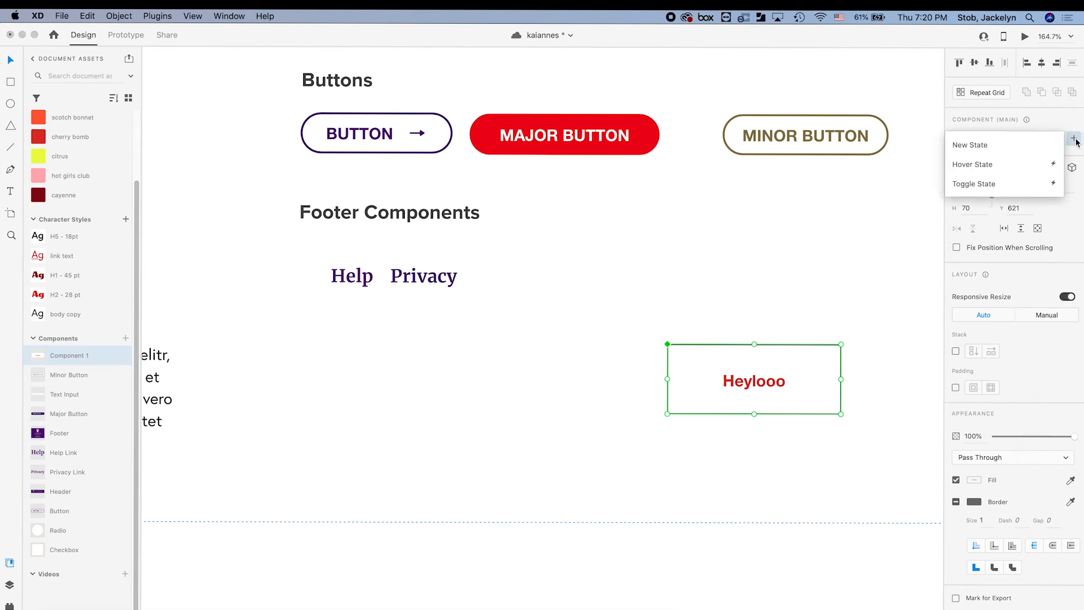
{"action": "left_click", "coordinate": [989, 165]}
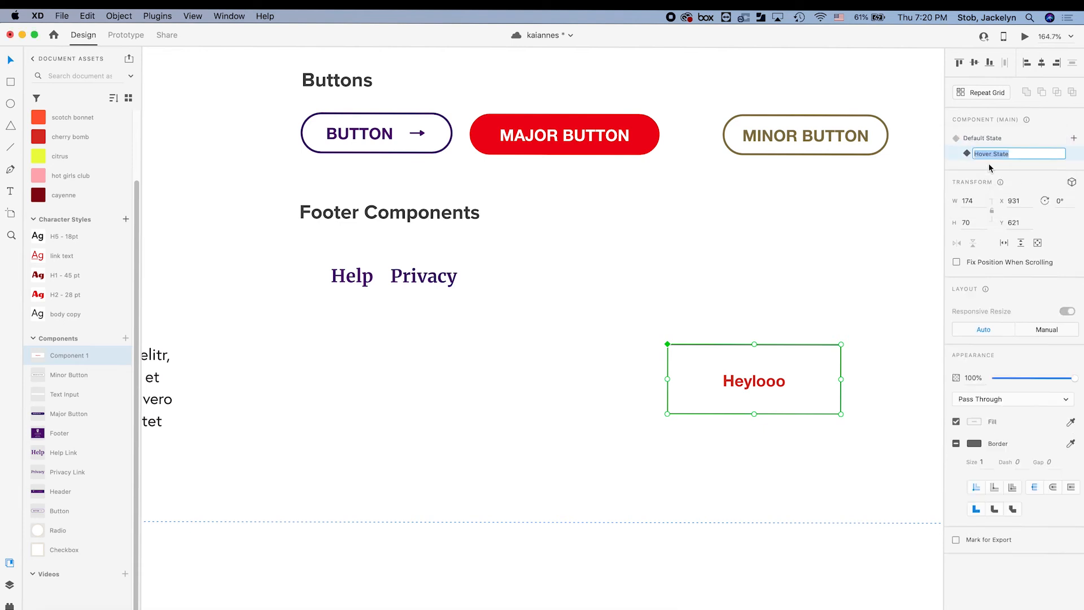
{"action": "key", "text": "Return"}
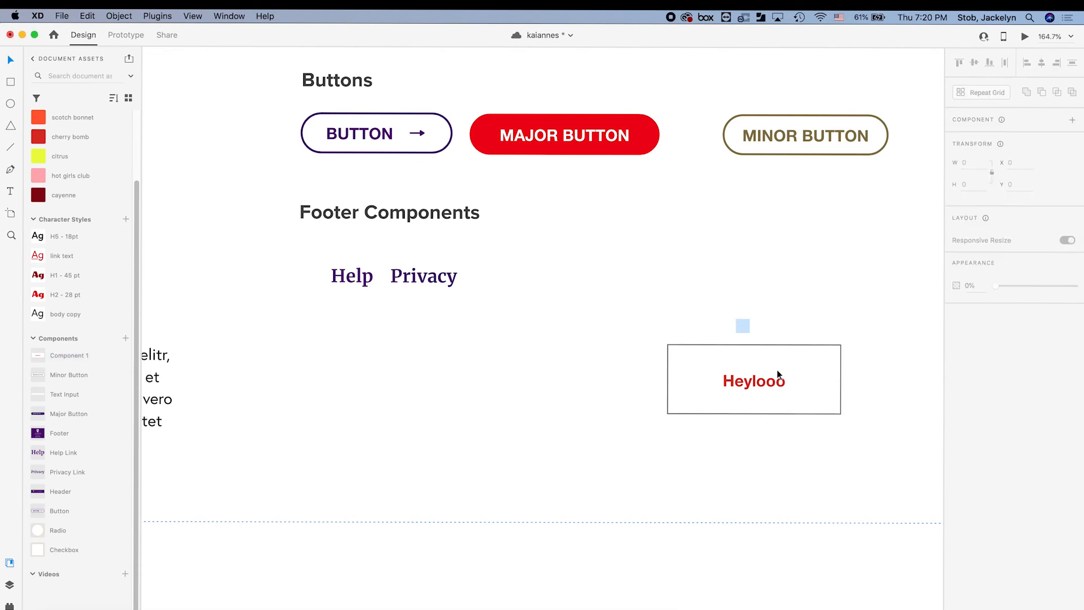
In the hover state, fill the rectangle red and make the Heylooo text white.
{"action": "double_click", "coordinate": [840, 398]}
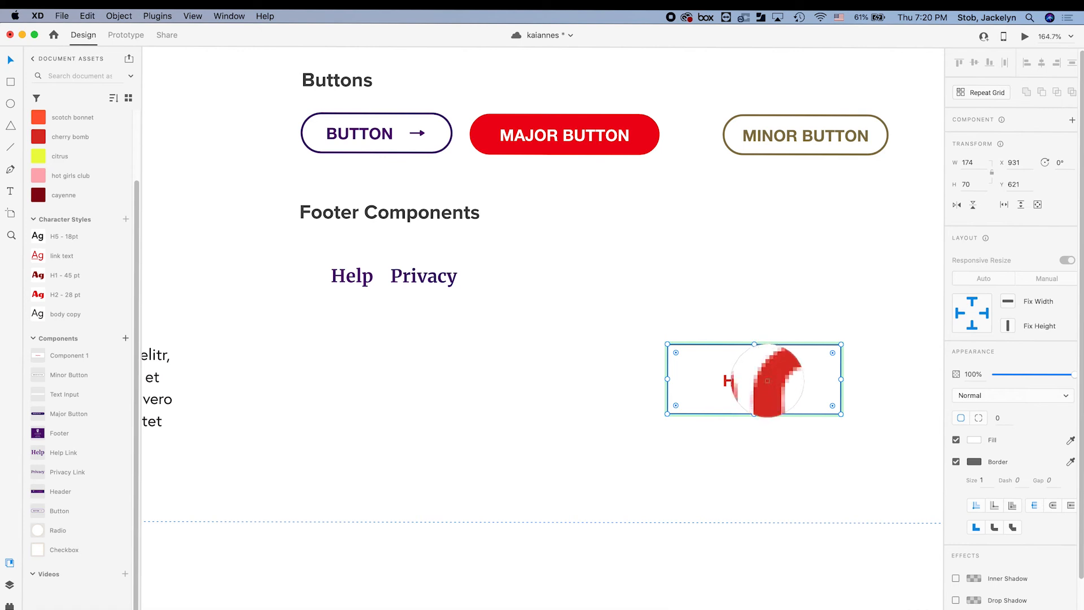
{"action": "left_click", "coordinate": [767, 384]}
{"action": "double_click", "coordinate": [758, 381]}
{"action": "left_click", "coordinate": [1070, 550]}
{"action": "left_click", "coordinate": [863, 477]}
{"action": "left_click", "coordinate": [875, 408]}
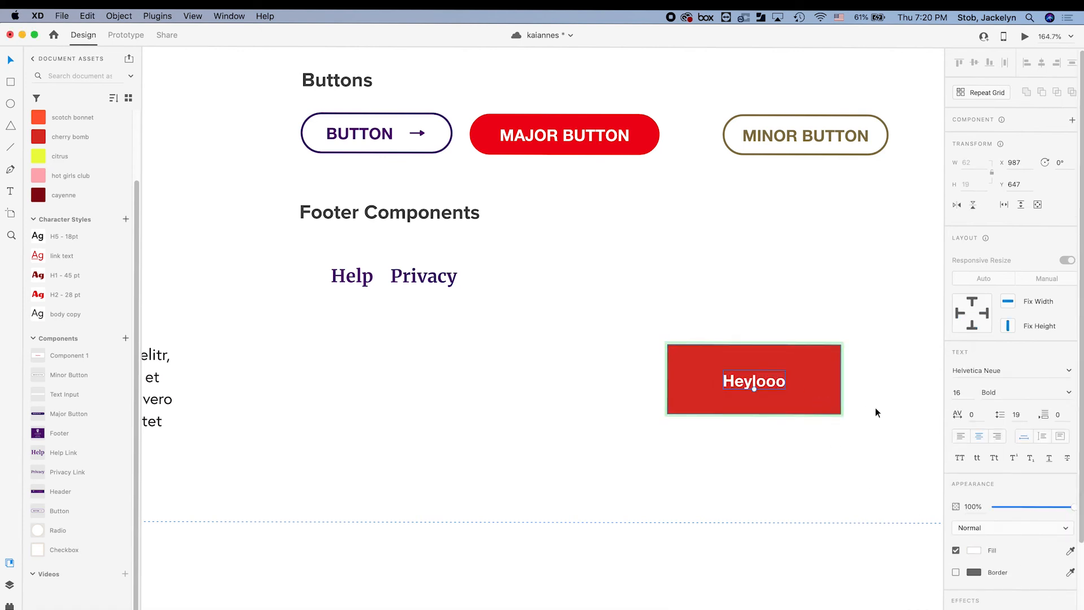
{"action": "left_click", "coordinate": [817, 399]}
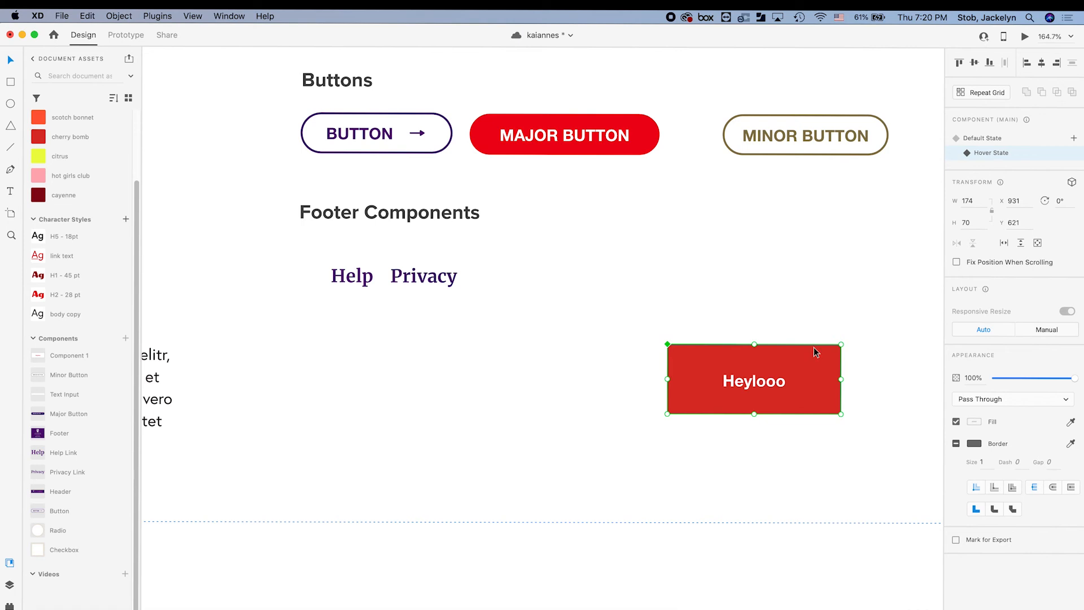
Switch between the default and red hover states to compare them.
{"action": "left_click", "coordinate": [989, 141]}
{"action": "left_click", "coordinate": [991, 153]}
{"action": "left_click", "coordinate": [848, 201]}
{"action": "left_click", "coordinate": [754, 363]}
{"action": "left_click", "coordinate": [983, 137]}
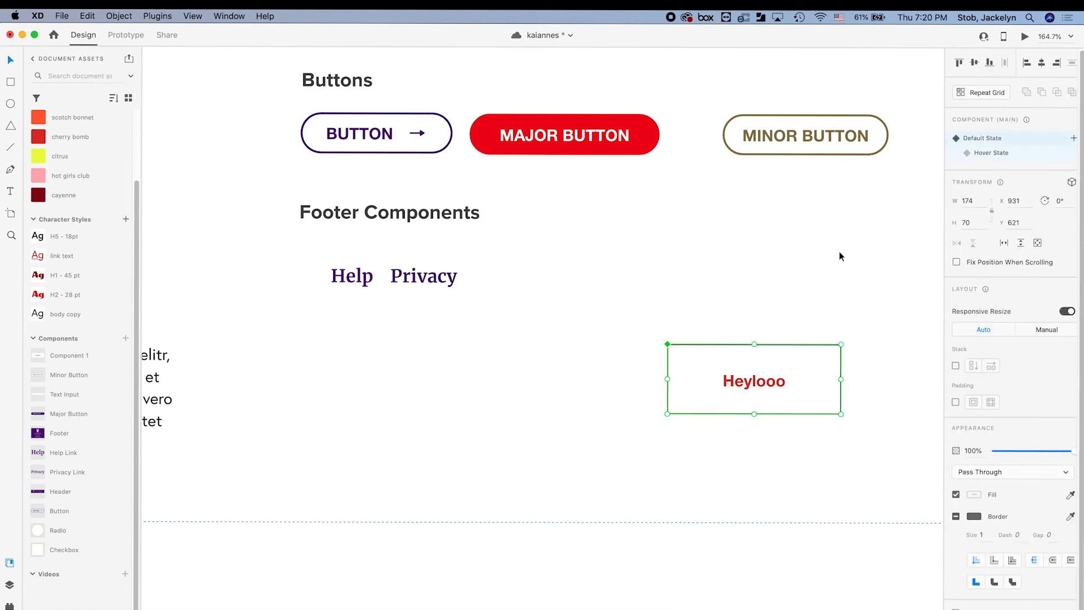
{"action": "left_click", "coordinate": [913, 193]}
{"action": "left_click_drag", "start_coordinate": [698, 297], "coordinate": [779, 419]}
{"action": "left_click", "coordinate": [818, 271]}
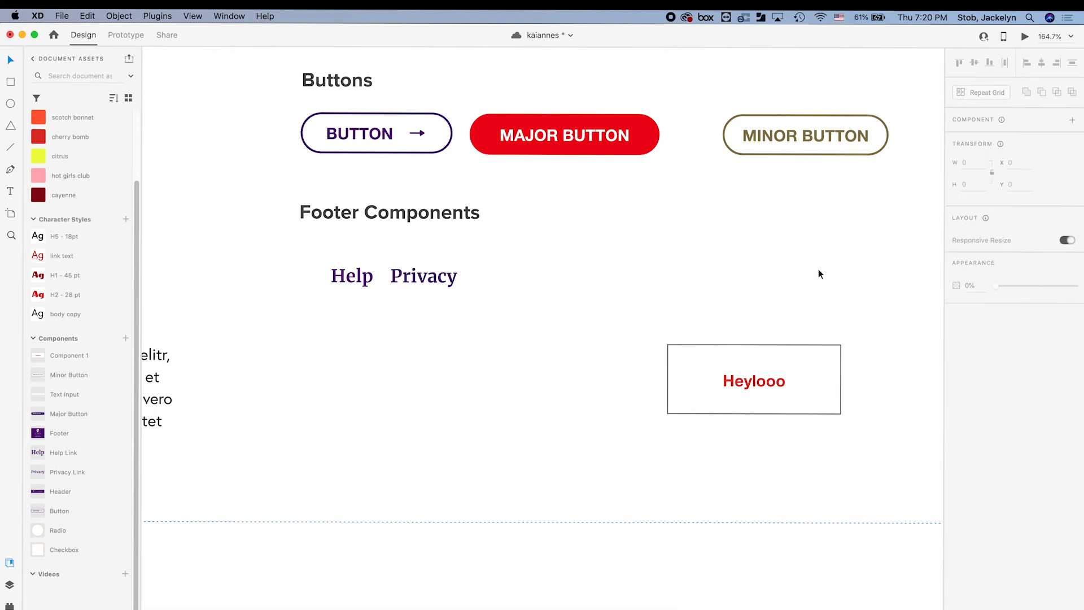
Open a live preview of the style guide and shorten the solid button.
{"action": "left_click", "coordinate": [1024, 37]}
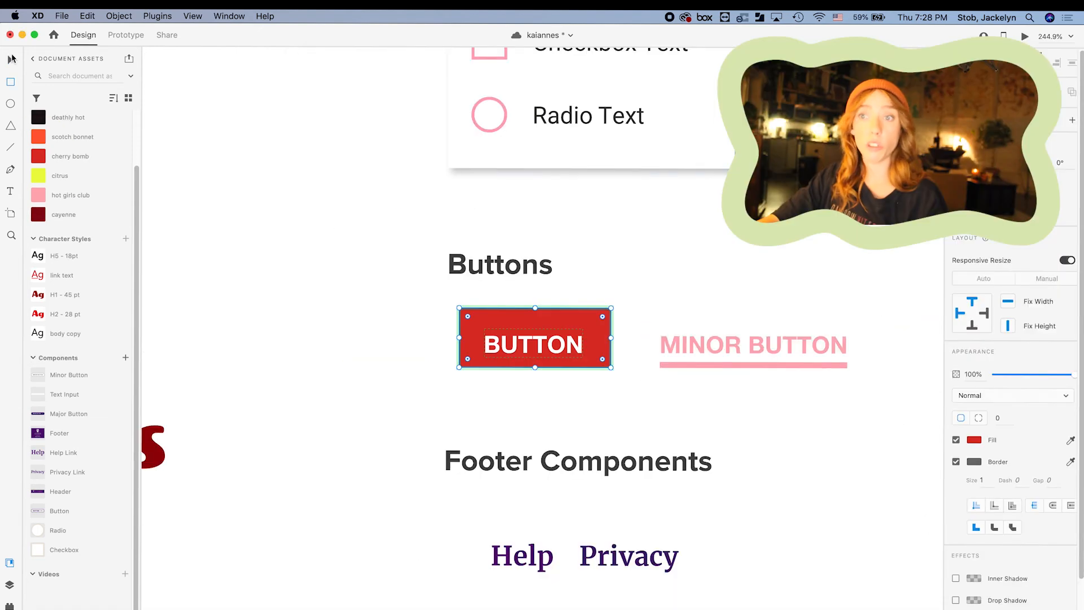
{"action": "left_click", "coordinate": [11, 59]}
{"action": "left_click_drag", "start_coordinate": [535, 307], "coordinate": [535, 320]}
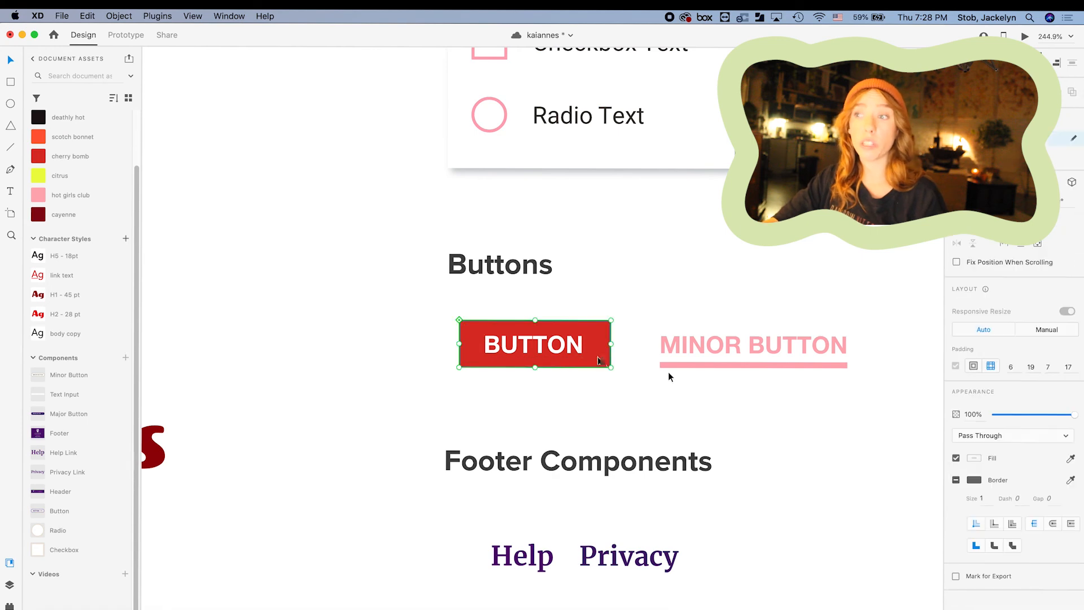
Remove the solid button's border and round its corners.
{"action": "left_click", "coordinate": [956, 479]}
{"action": "scroll", "coordinate": [581, 370], "scroll_direction": "down", "scroll_amount": 5}
{"action": "scroll", "coordinate": [655, 362], "scroll_direction": "up", "scroll_amount": 5}
{"action": "left_click_drag", "start_coordinate": [366, 353], "coordinate": [371, 361]}
{"action": "left_click", "coordinate": [464, 328]}
Zoom in and resize the solid BUTTON rectangle around its label.
{"action": "scroll", "coordinate": [464, 328], "scroll_direction": "down", "scroll_amount": 6}
{"action": "left_click", "coordinate": [460, 337]}
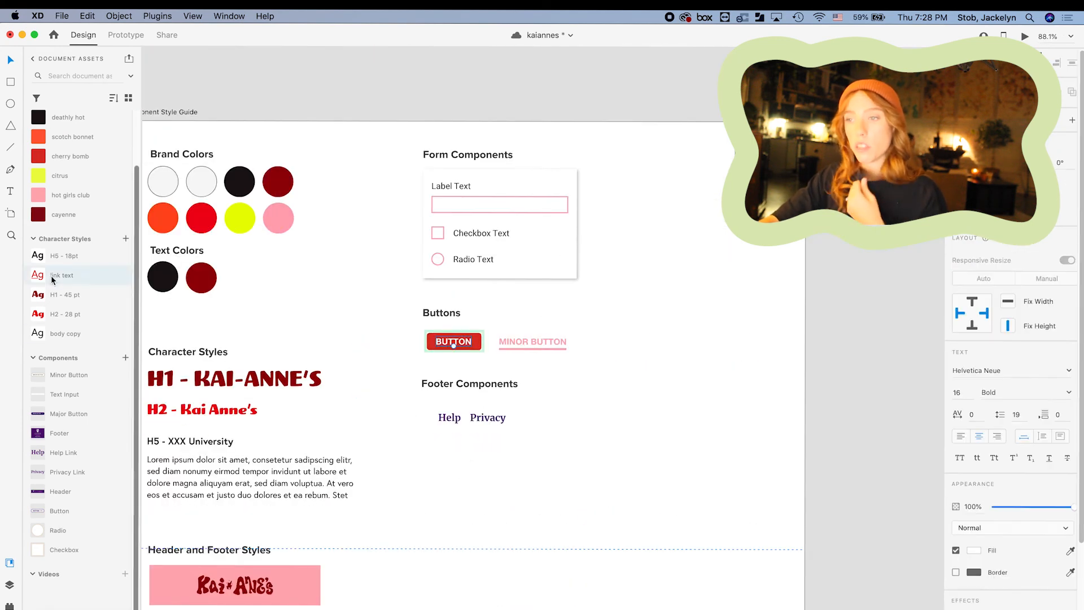
{"action": "key", "text": "super+3"}
{"action": "left_click_drag", "start_coordinate": [539, 314], "coordinate": [539, 306]}
{"action": "double_click", "coordinate": [538, 349]}
{"action": "left_click", "coordinate": [651, 365]}
{"action": "left_click_drag", "start_coordinate": [540, 393], "coordinate": [540, 401]}
{"action": "scroll", "coordinate": [540, 325], "scroll_direction": "down", "scroll_amount": 5}
{"action": "key", "text": "Escape"}
Eyedrop orange onto the MINOR BUTTON text and its underline.
{"action": "double_click", "coordinate": [633, 337]}
{"action": "key", "text": "i"}
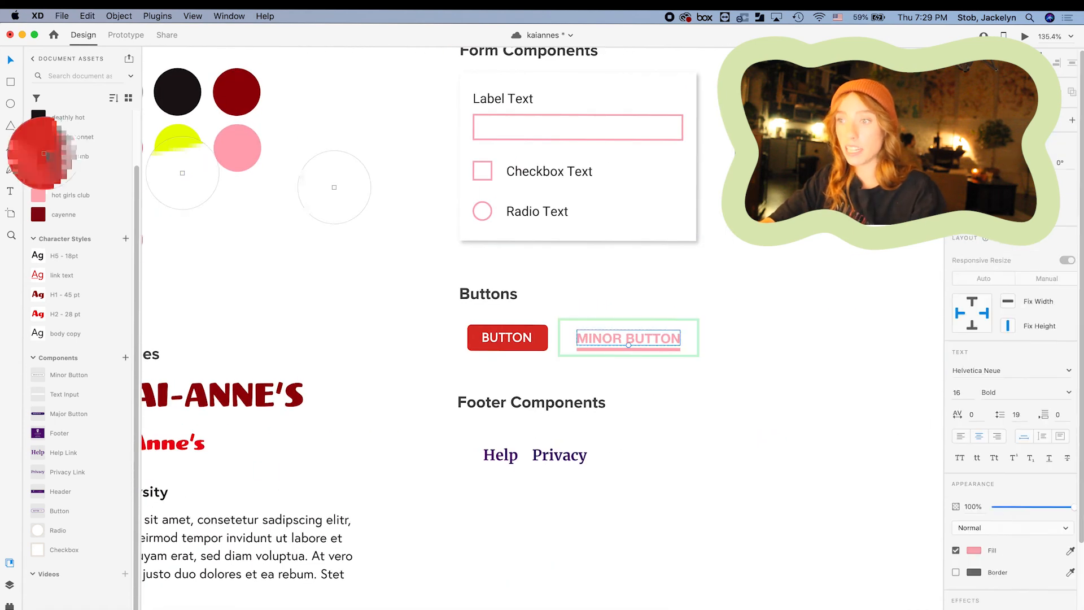
{"action": "left_click", "coordinate": [38, 137]}
{"action": "left_click", "coordinate": [662, 347]}
Undo the leaf shape on the solid BUTTON and review all buttons.
{"action": "left_click", "coordinate": [627, 336]}
{"action": "scroll", "coordinate": [626, 333], "scroll_direction": "down", "scroll_amount": 4}
{"action": "scroll", "coordinate": [573, 330], "scroll_direction": "up", "scroll_amount": 8}
{"action": "left_click", "coordinate": [483, 331]}
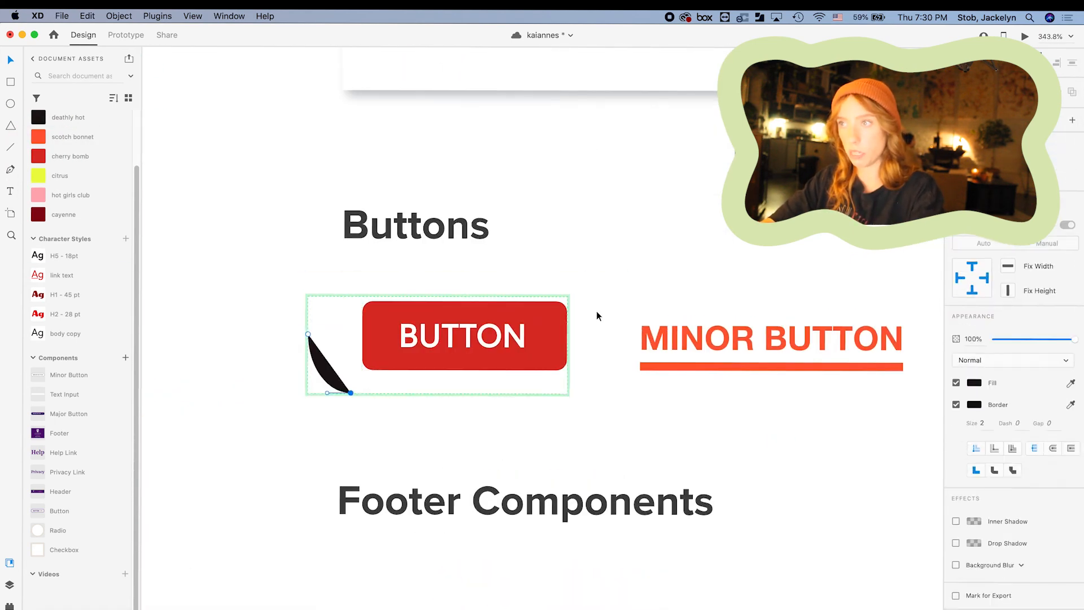
{"action": "key", "text": "super+z"}
{"action": "key", "text": "super+z"}
{"action": "key", "text": "super+z"}
{"action": "key", "text": "super+z"}
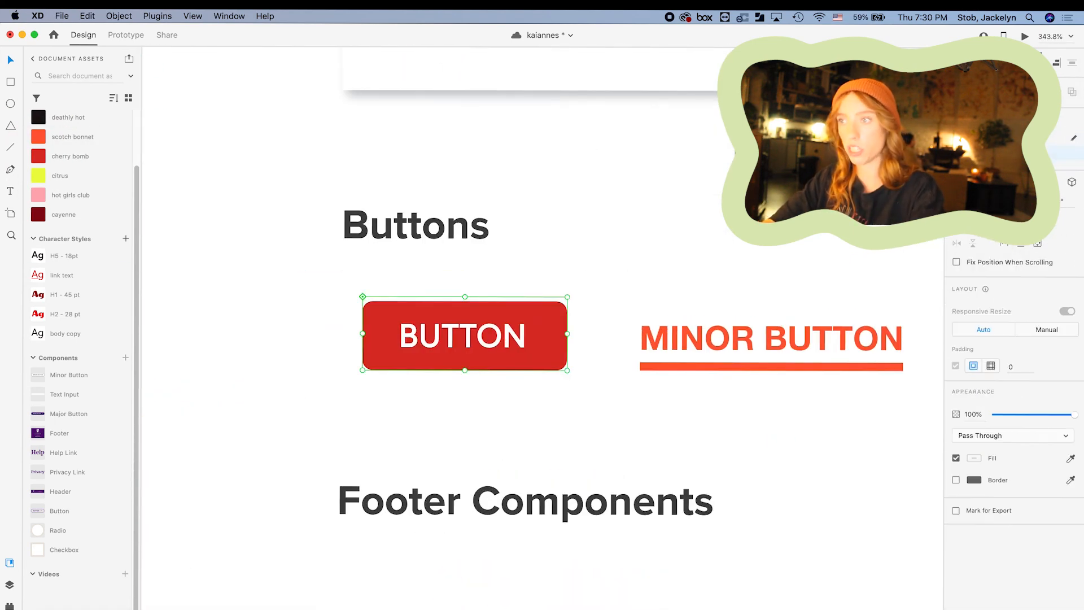
{"action": "key", "text": "Escape"}
{"action": "scroll", "coordinate": [511, 339], "scroll_direction": "down", "scroll_amount": 8}
{"action": "left_click", "coordinate": [598, 287]}
{"action": "scroll", "coordinate": [339, 367], "scroll_direction": "up", "scroll_amount": 6}
{"action": "right_click", "coordinate": [309, 361]}
{"action": "left_click", "coordinate": [361, 371]}
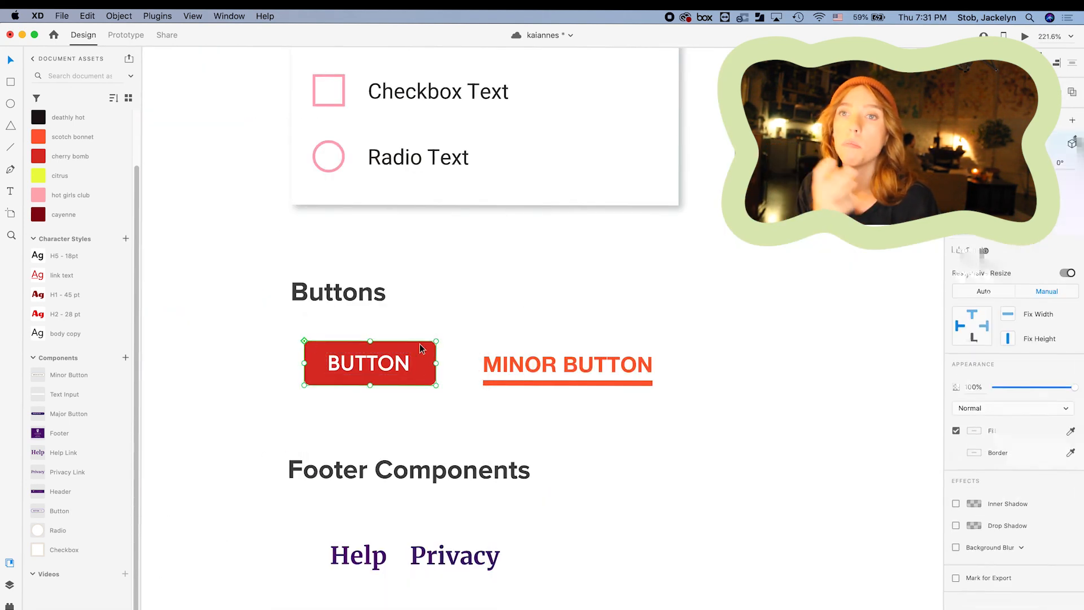
Make the red BUTTON and MINOR BUTTON components, recolouring MINOR BUTTON hot girls club pink.
{"action": "key", "text": "super+k"}
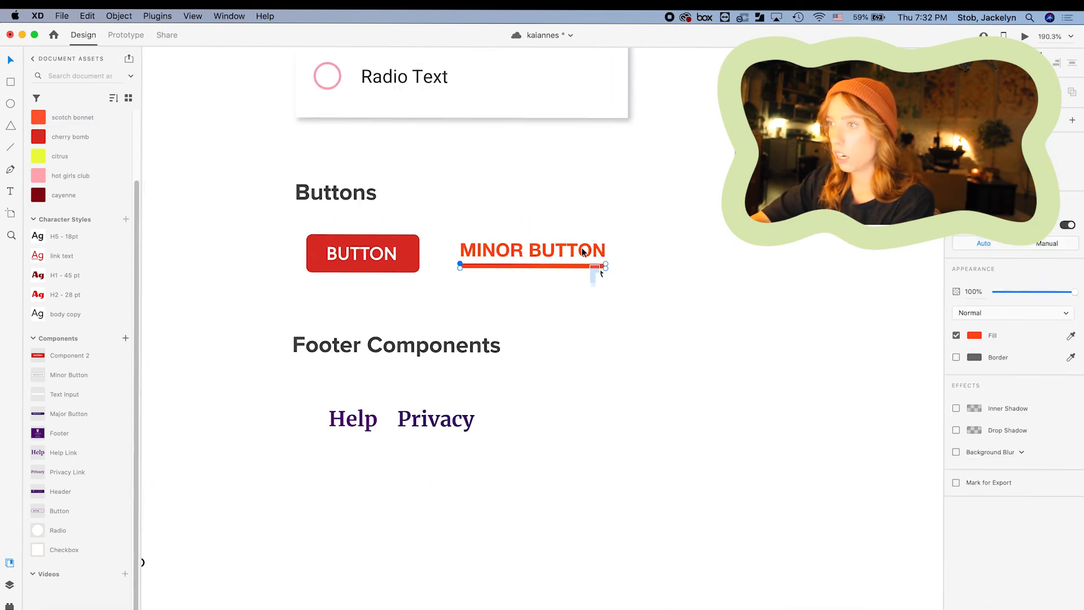
{"action": "key", "text": "super+k"}
{"action": "left_click", "coordinate": [38, 156]}
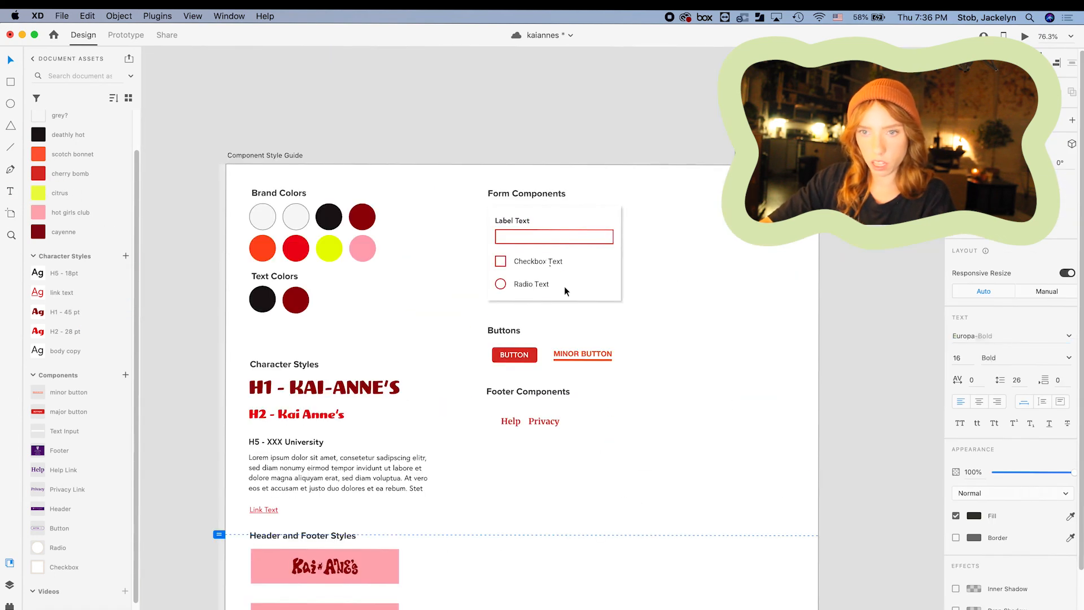
{"action": "right_click", "coordinate": [499, 282]}
{"action": "left_click", "coordinate": [584, 411]}
{"action": "scroll", "coordinate": [131, 429], "scroll_direction": "up", "scroll_amount": 1}
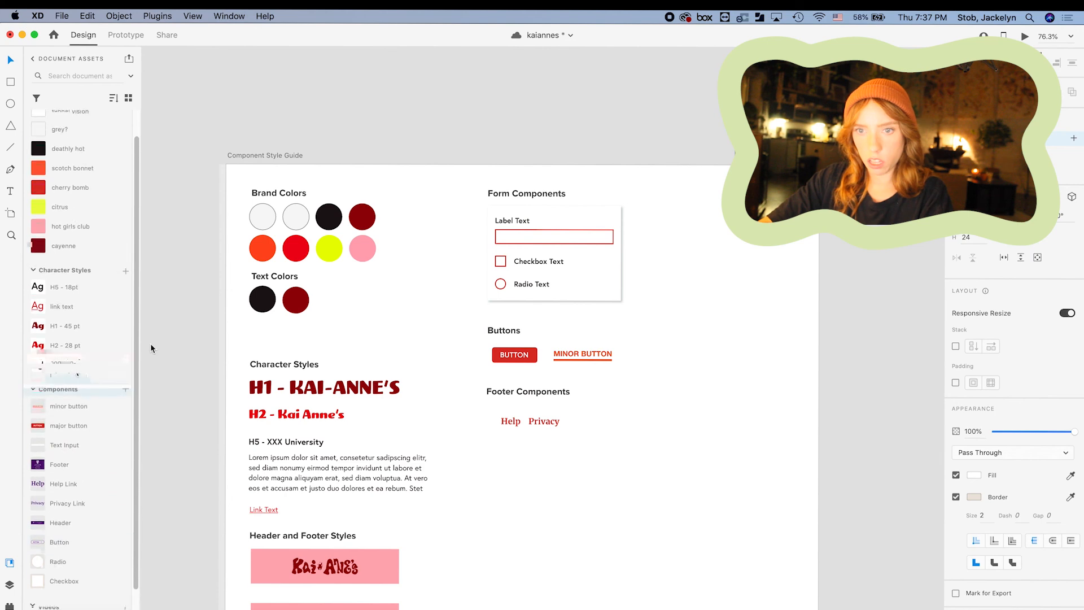
{"action": "scroll", "coordinate": [135, 343], "scroll_direction": "down", "scroll_amount": 2}
{"action": "right_click", "coordinate": [501, 283]}
{"action": "left_click", "coordinate": [576, 433]}
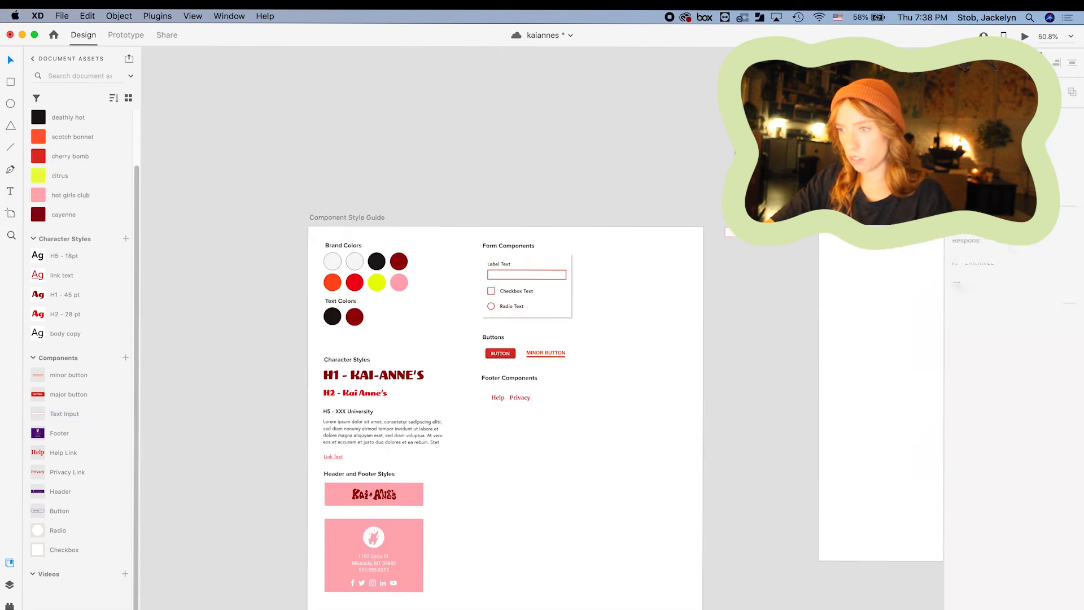
{"action": "left_click", "coordinate": [62, 534]}
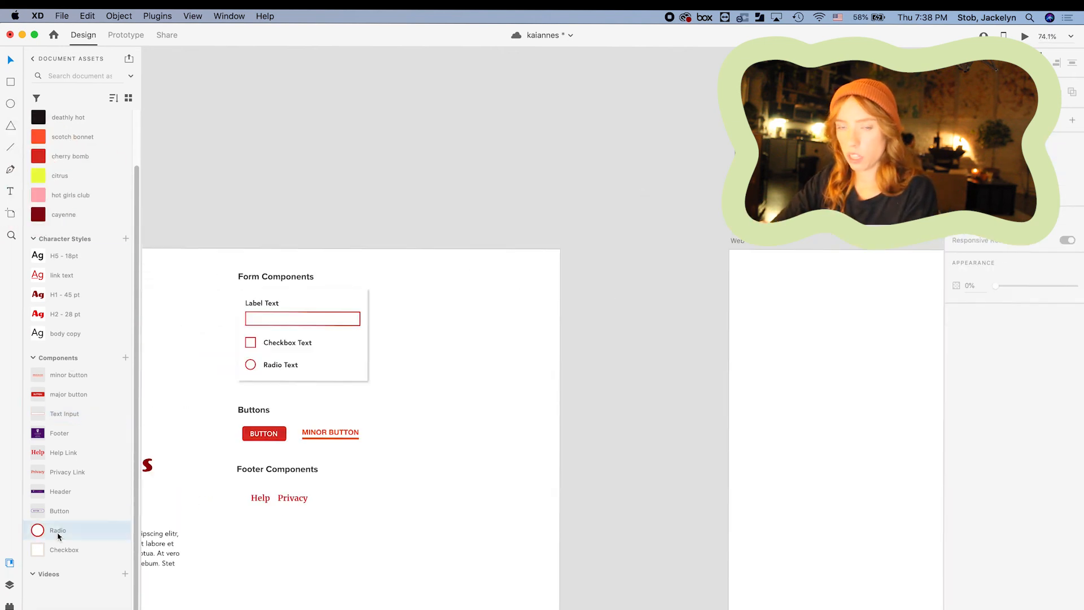
{"action": "left_click", "coordinate": [59, 548]}
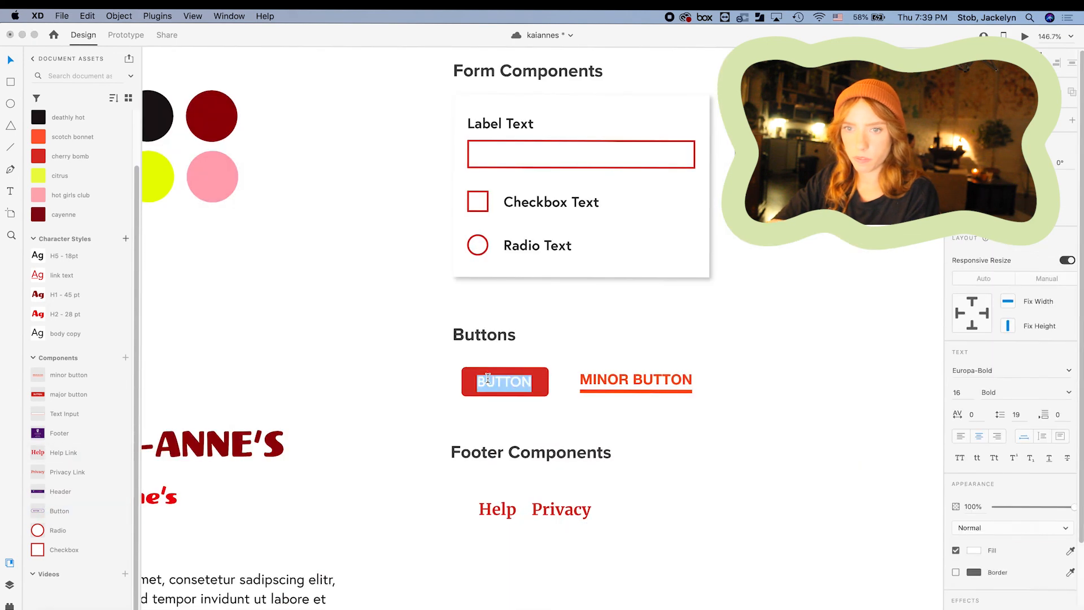
{"action": "key", "text": "Escape"}
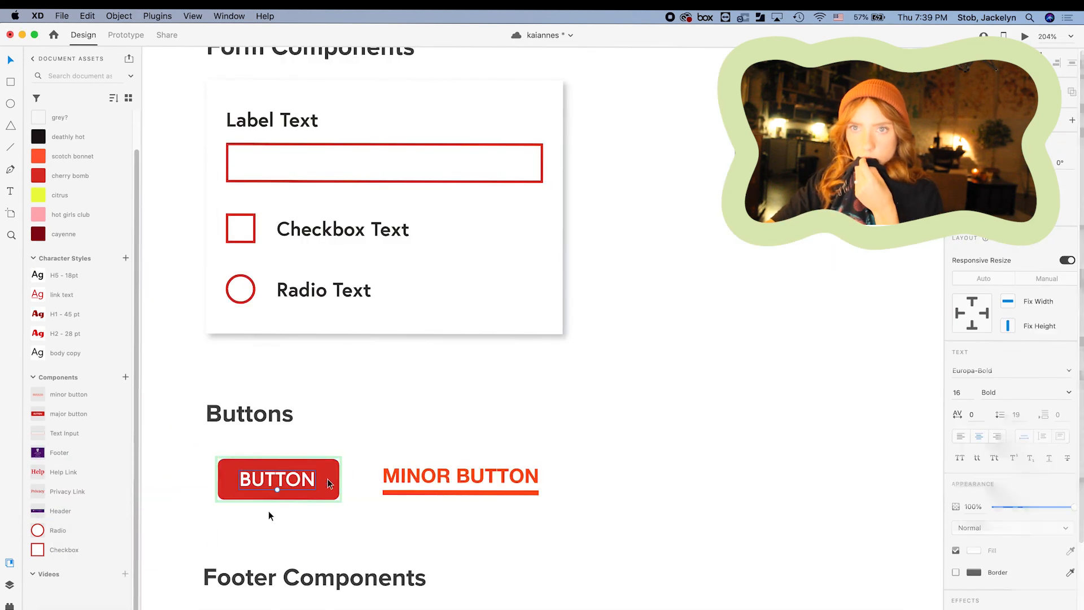
{"action": "double_click", "coordinate": [269, 485]}
{"action": "type", "text": "MAJOR BUTTON"}
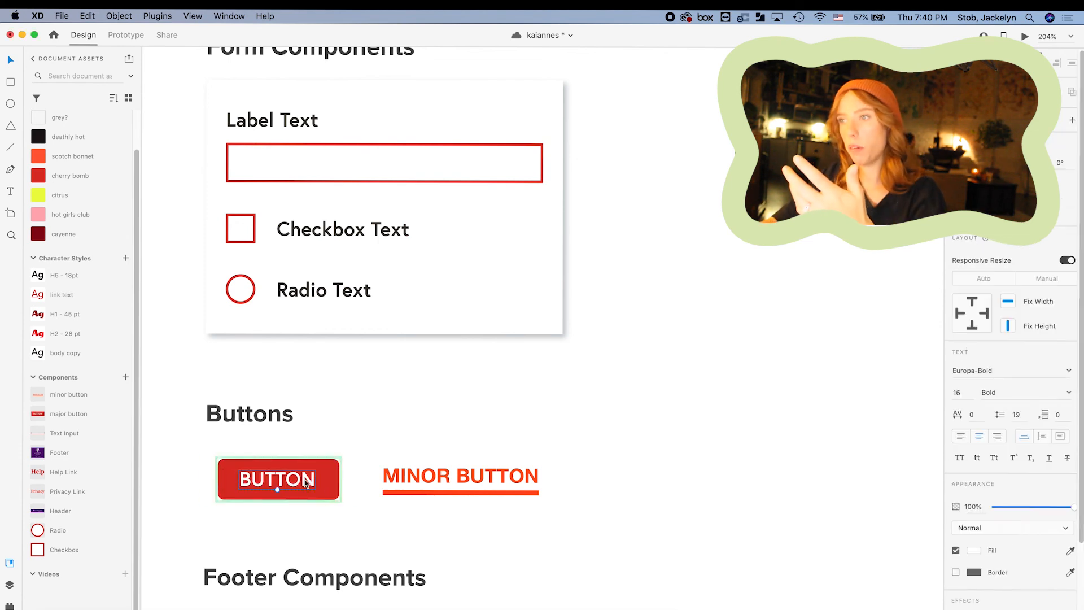
{"action": "left_click", "coordinate": [435, 477]}
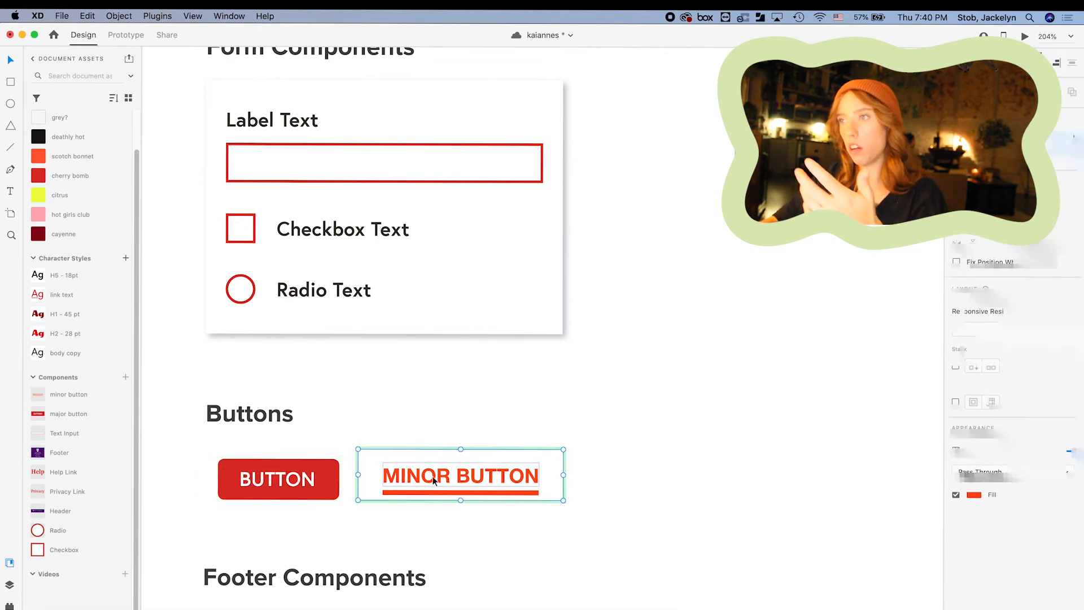
{"action": "double_click", "coordinate": [435, 477]}
{"action": "key", "text": "Escape"}
{"action": "key", "text": "Escape"}
{"action": "double_click", "coordinate": [499, 478]}
{"action": "scroll", "coordinate": [499, 478], "scroll_direction": "down", "scroll_amount": 10}
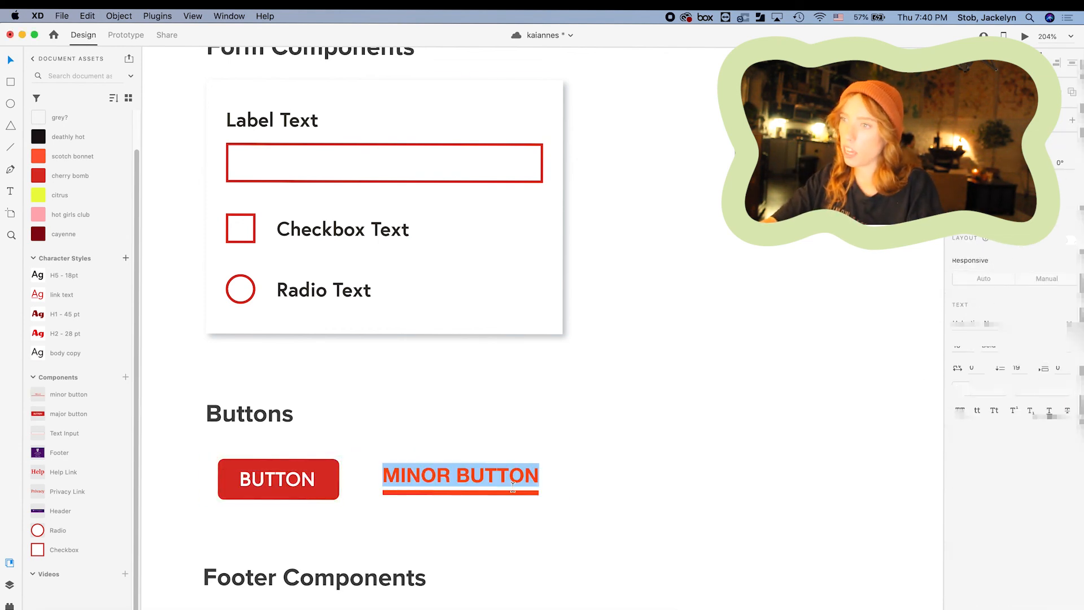
{"action": "scroll", "coordinate": [504, 277], "scroll_direction": "up", "scroll_amount": 3}
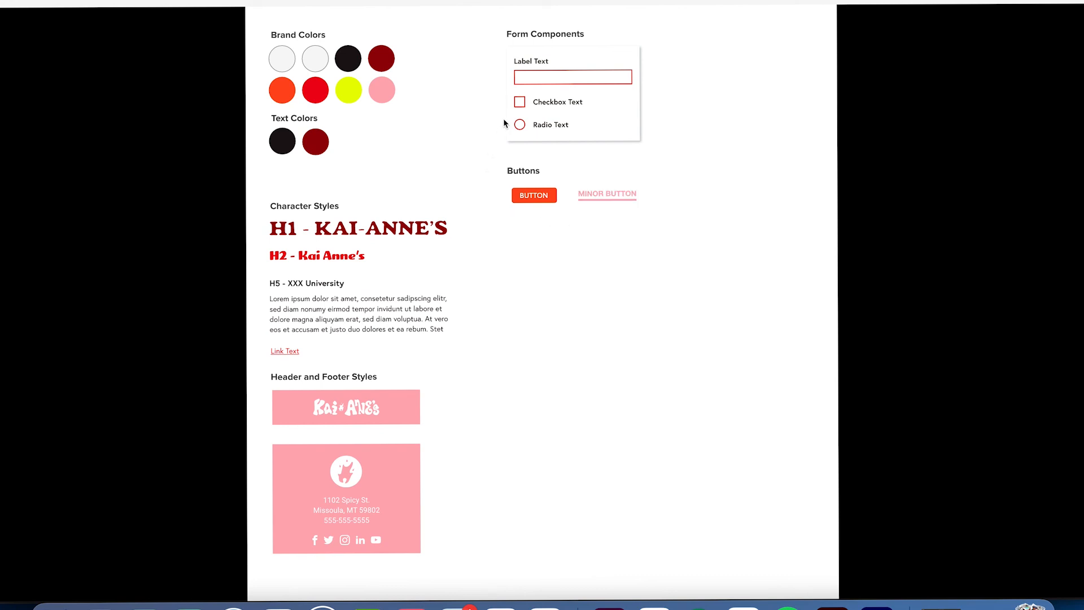
Tick the Checkbox Text checkbox in the preview.
{"action": "left_click", "coordinate": [520, 102]}
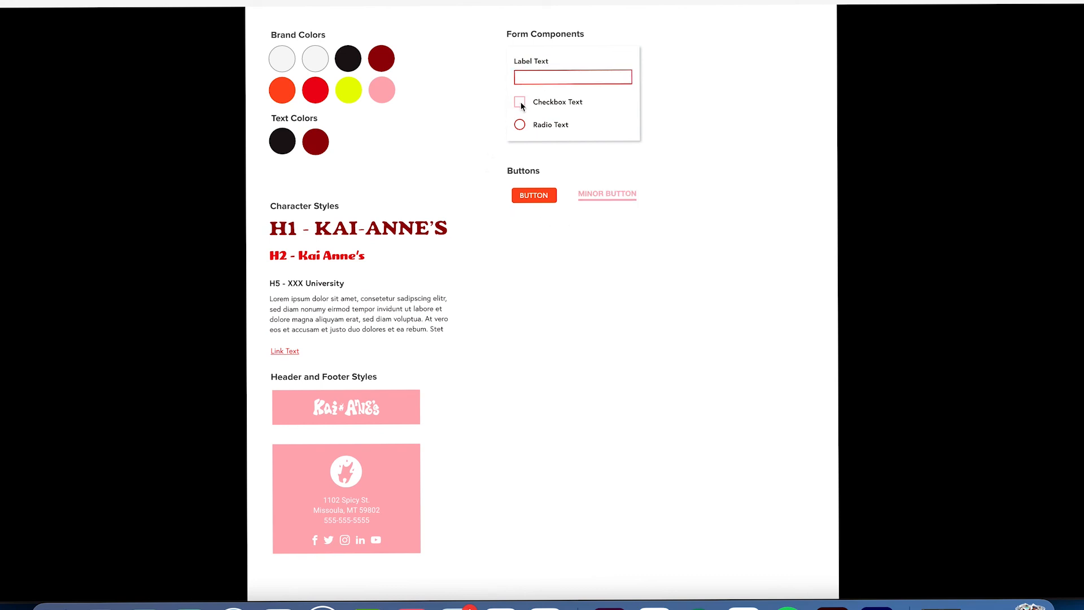